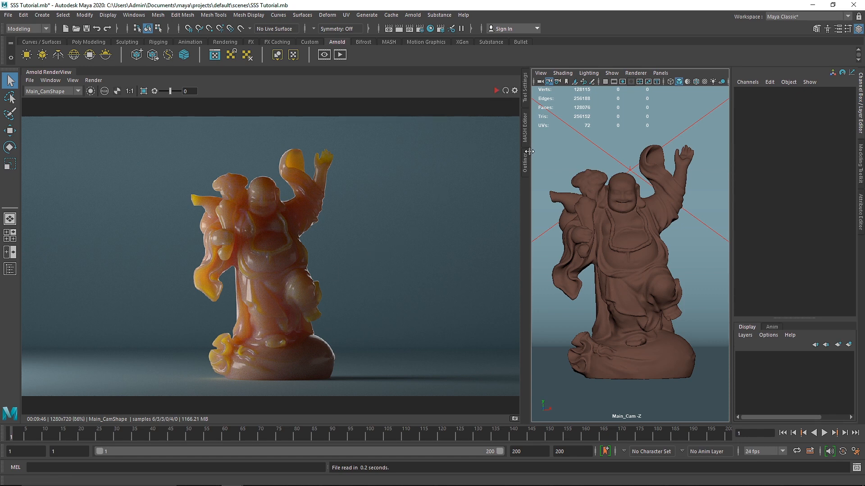
Widen the viewport beside the render view and switch it to a perspective view of the statue, backdrop, camera and lights.
left_click_drag(524, 166, 335, 165)
key("space")
left_click_drag(463, 222, 478, 132)
scroll(471, 220, "down", 5)
mouse_move(517, 255)
left_mouse_down("alt")
mouse_move(460, 278)
mouse_move(514, 279)
mouse_move(516, 266)
mouse_move(513, 282)
mouse_move(492, 272)
mouse_move(456, 291)
left_mouse_up("alt")
scroll(519, 276, "up", 6)
left_click(602, 249)
scroll(591, 265, "down", 6)
scroll(509, 286, "up", 5)
left_click(453, 286)
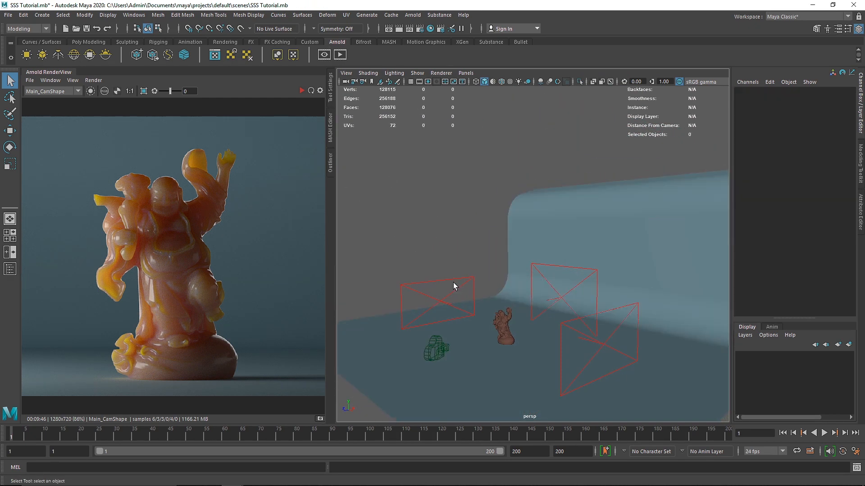
Start the Arnold render and delete the Key area light beside the statue.
left_click(302, 91)
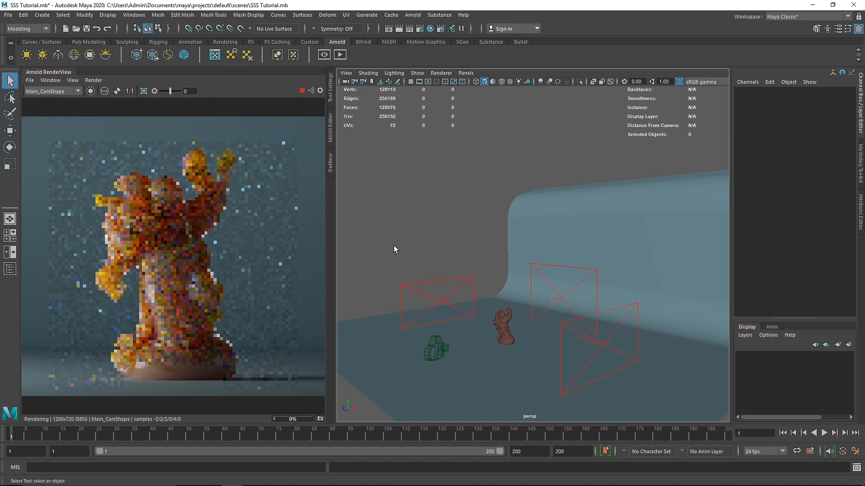
left_click(449, 282)
left_click(451, 279)
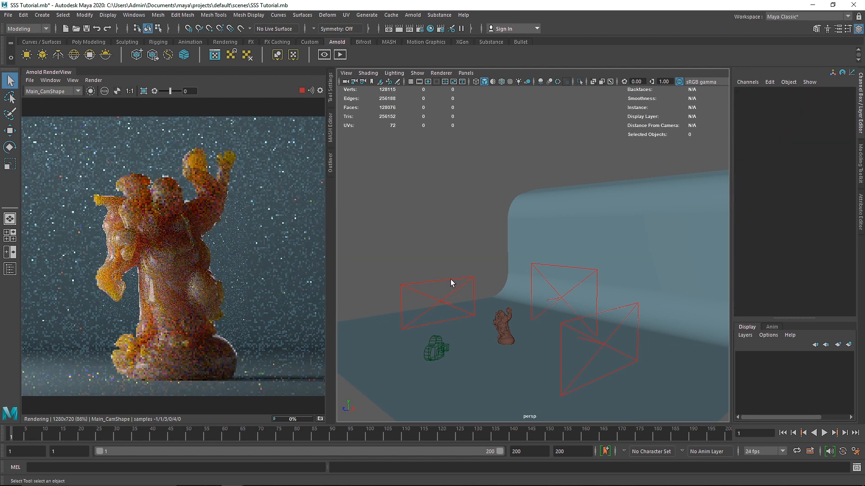
left_click(467, 266)
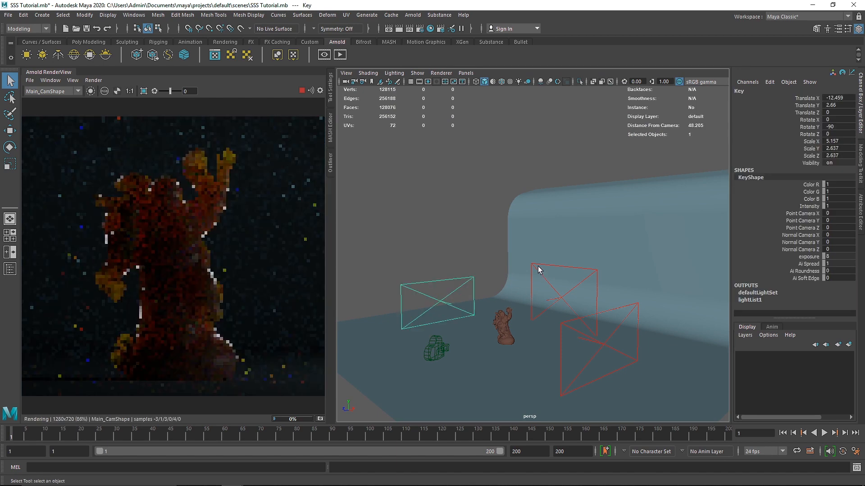
left_click(538, 266)
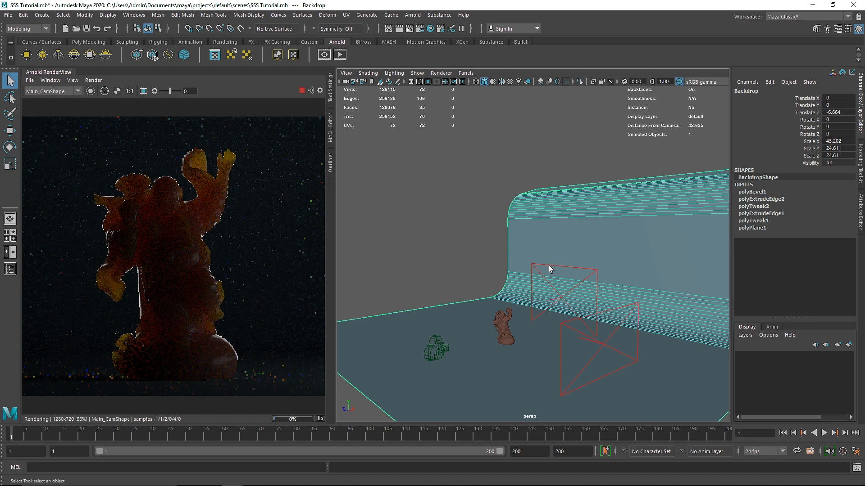
Stop the render, delete the two remaining area lights, and restart the render without lights.
left_click(301, 90)
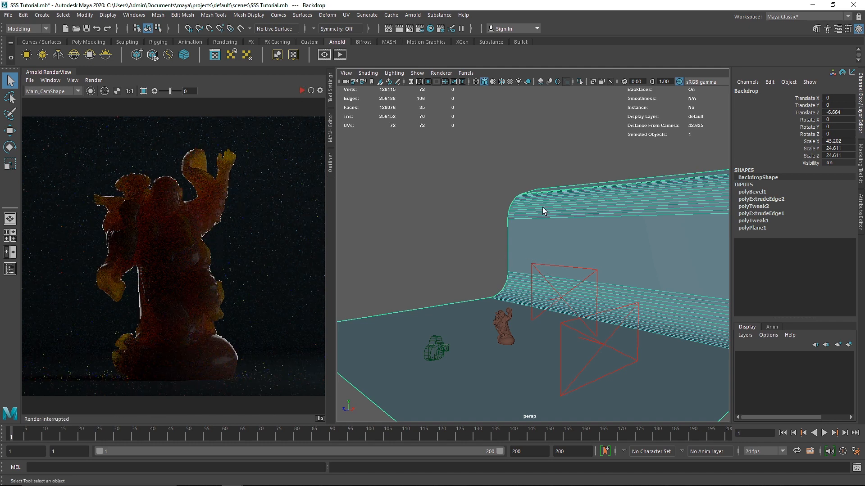
left_click(558, 266)
key("Delete")
left_click(587, 317)
key("Delete")
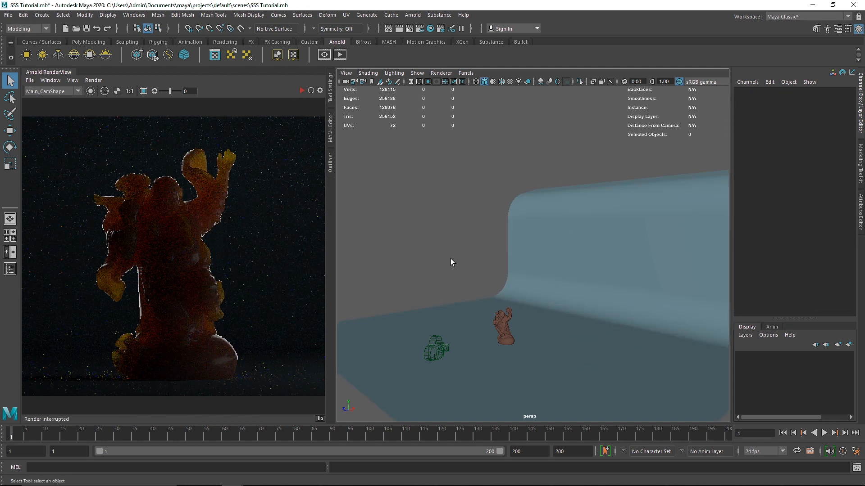
left_click(301, 90)
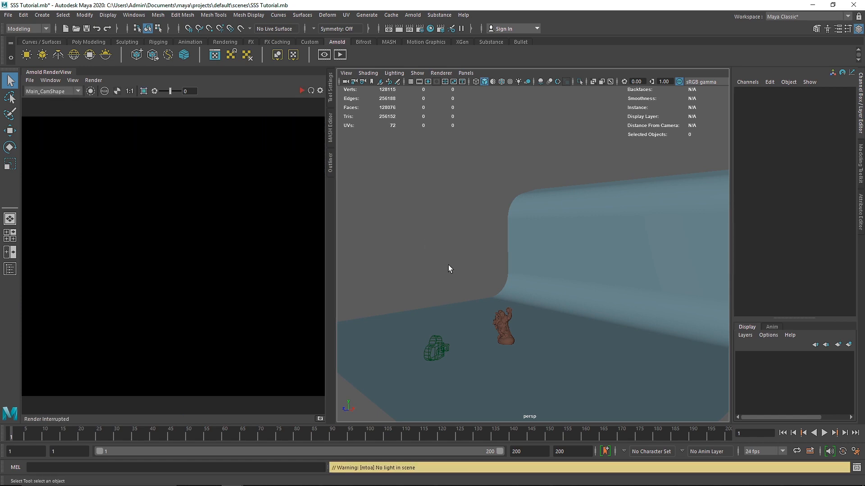
Assign a new Arnold aiStandardSurface material to the Buddha statue.
left_click_drag(448, 265, 547, 329, "alt")
right_click_drag(548, 326, 560, 354, "alt")
middle_click_drag(560, 353, 504, 135, "alt")
left_click(482, 252)
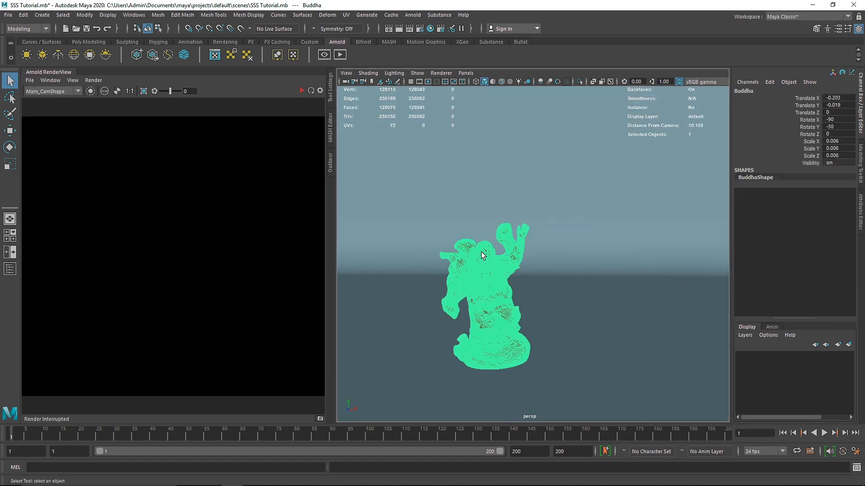
right_click_drag(499, 367, 477, 460)
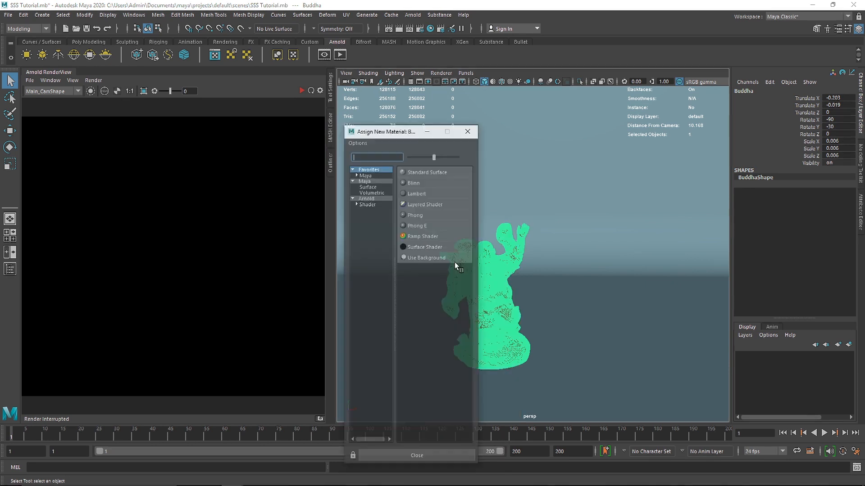
left_click(384, 199)
left_click(447, 301)
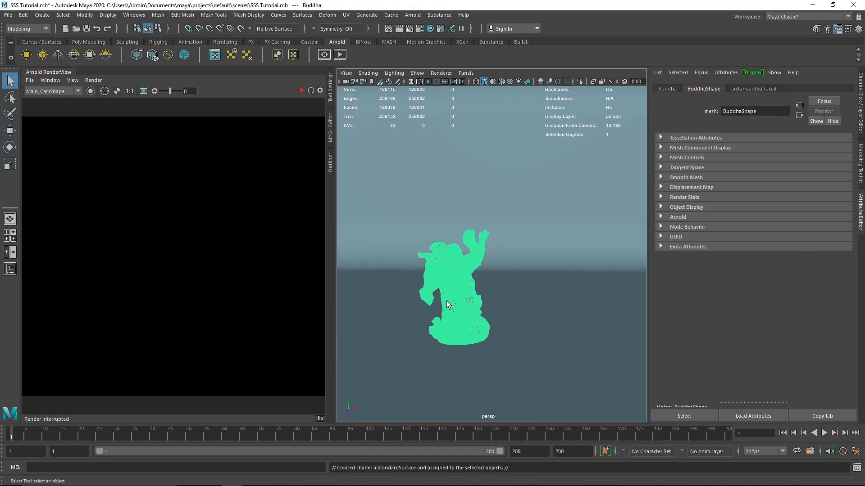
Rename the statue's new aiStandardSurface material as New_SSS.
double_click(747, 111)
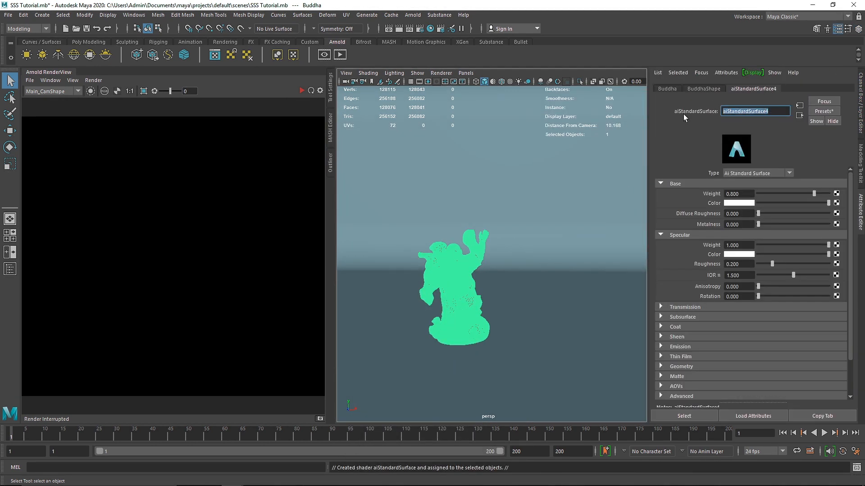
type("New_SSS")
key("Return")
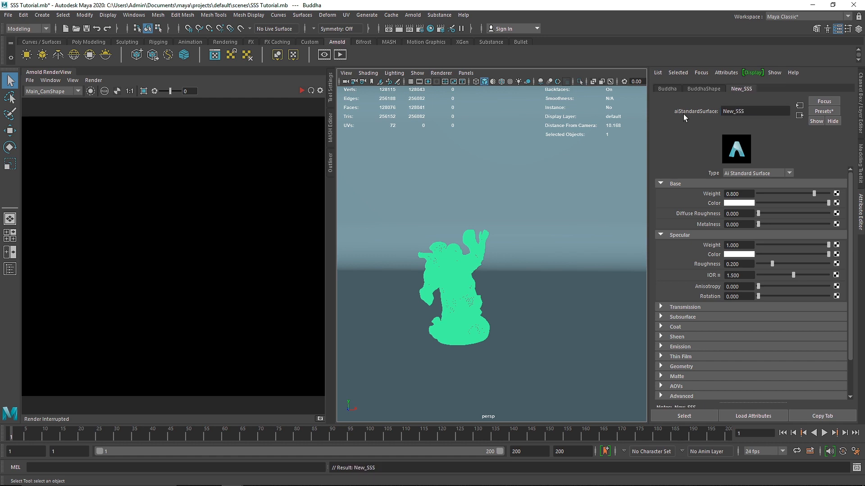
Create an Arnold area light and rotate it -90 degrees about the Y axis.
left_click(301, 91)
left_click(301, 92)
left_click(26, 54)
scroll(472, 296, "down", 3)
left_click_drag(472, 293, 435, 294, "alt")
key("w")
key("r")
key("e")
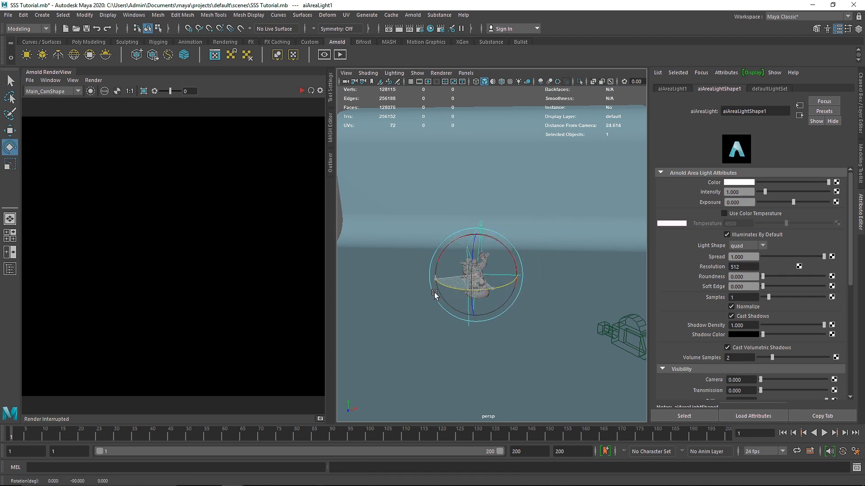
middle_click_drag(482, 296, 497, 297, "alt")
Move the area light out to the left side of the statue and scale it up to a large panel.
key("w")
left_click_drag(525, 276, 460, 266)
key("r")
scroll(507, 267, "down", 5)
key("w")
scroll(521, 283, "up", 3)
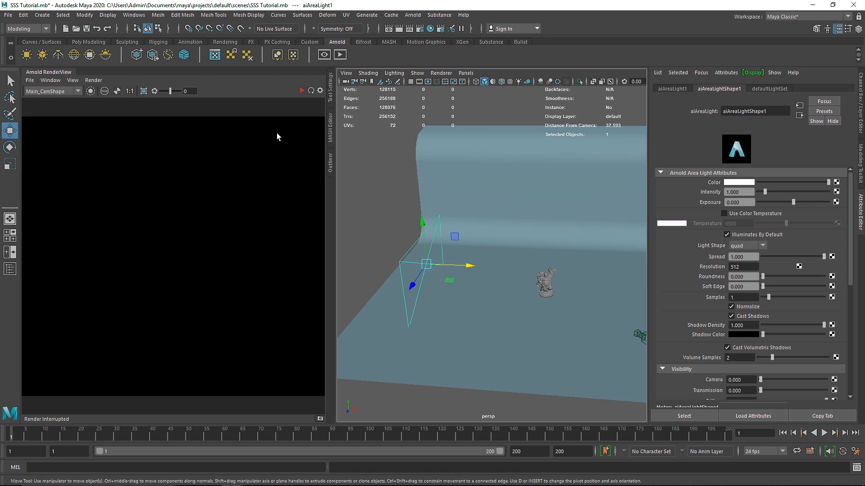
Start the Arnold render and set the area light's exposure to 8.
left_click(300, 91)
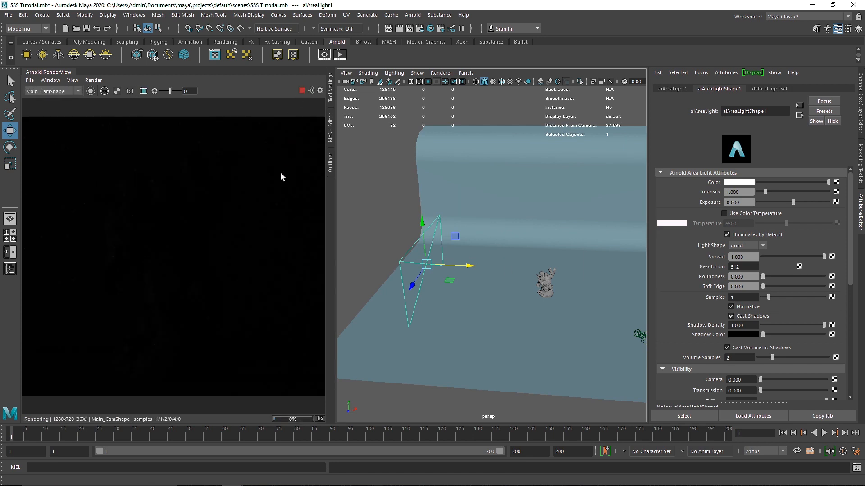
double_click(739, 202)
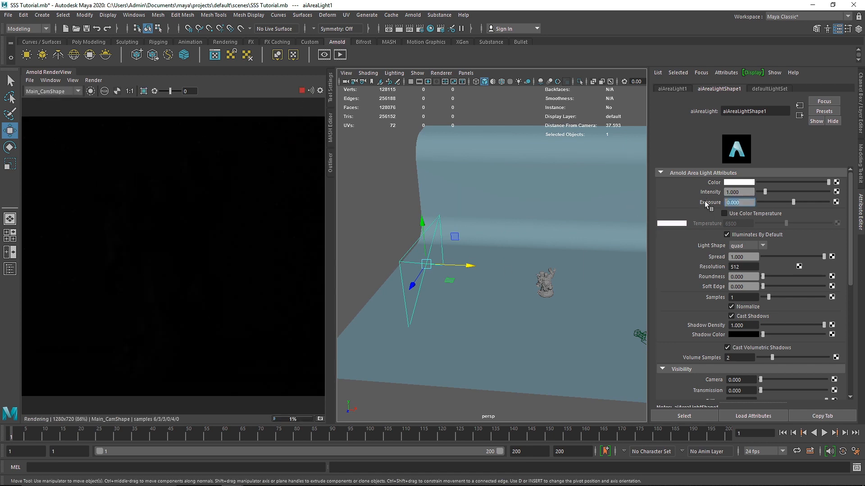
type("4")
key("Return")
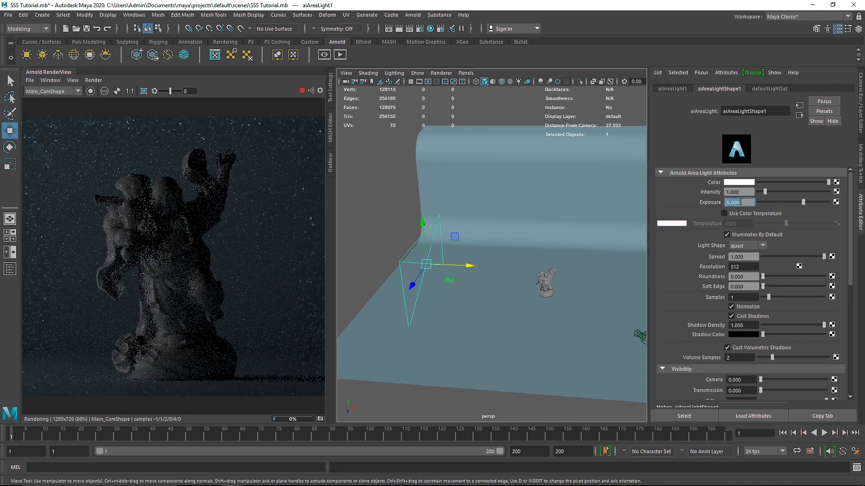
type("8")
key("Return")
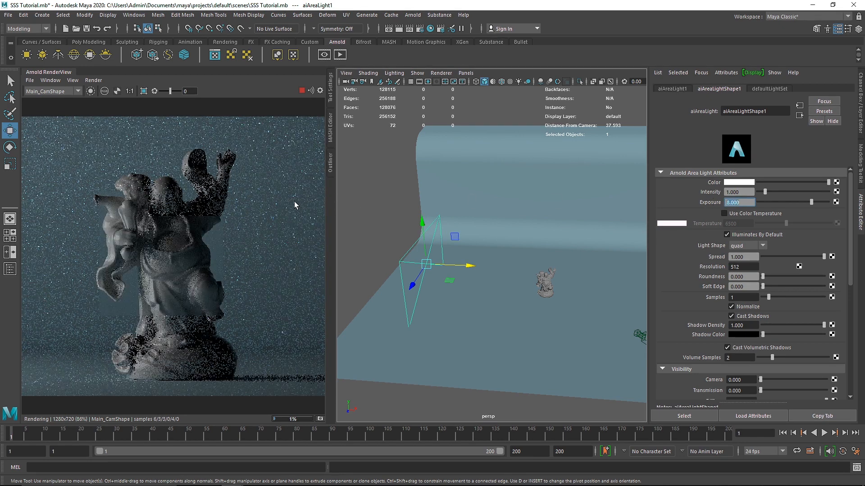
Set the render's test resolution to 75% and widen the render view.
left_click(72, 80)
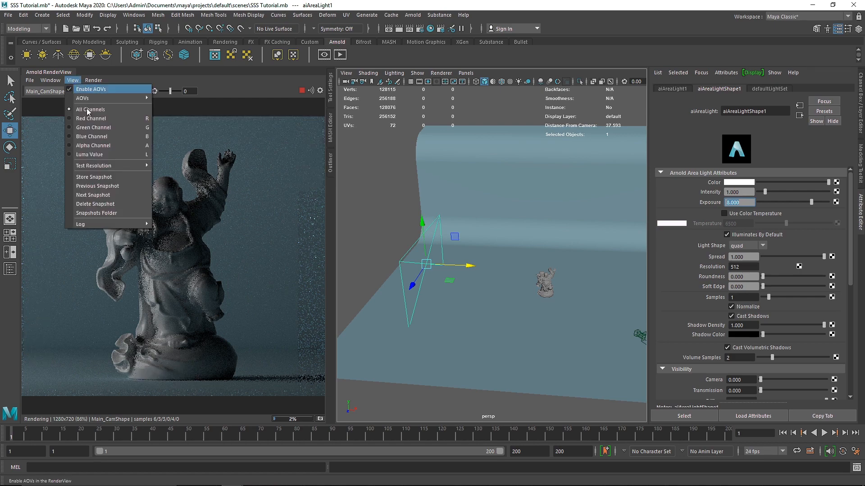
mouse_move(134, 166)
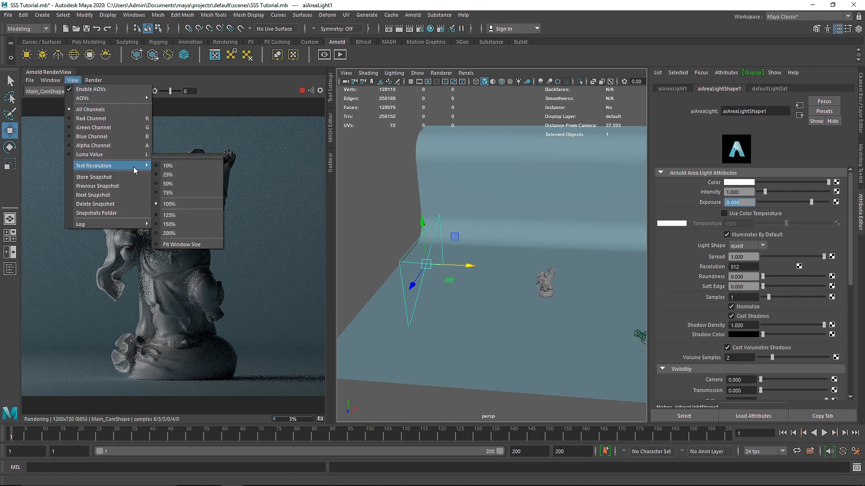
left_click(177, 192)
left_click(240, 167)
key("f")
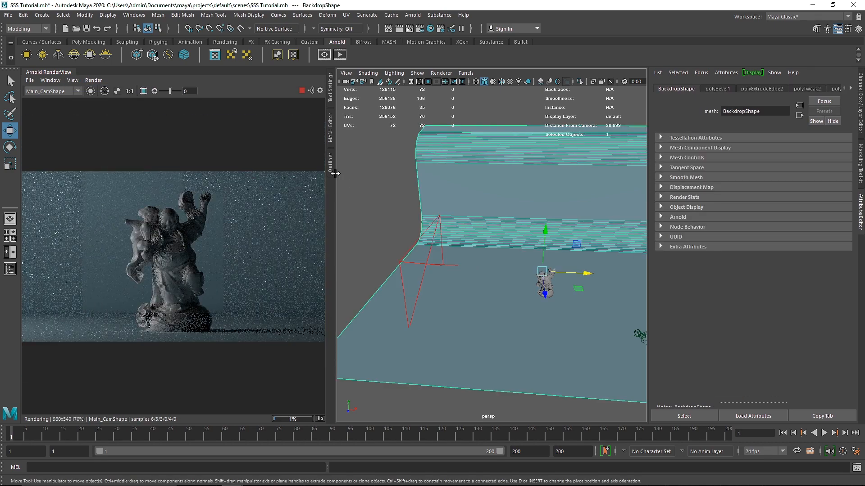
left_click_drag(334, 173, 359, 173)
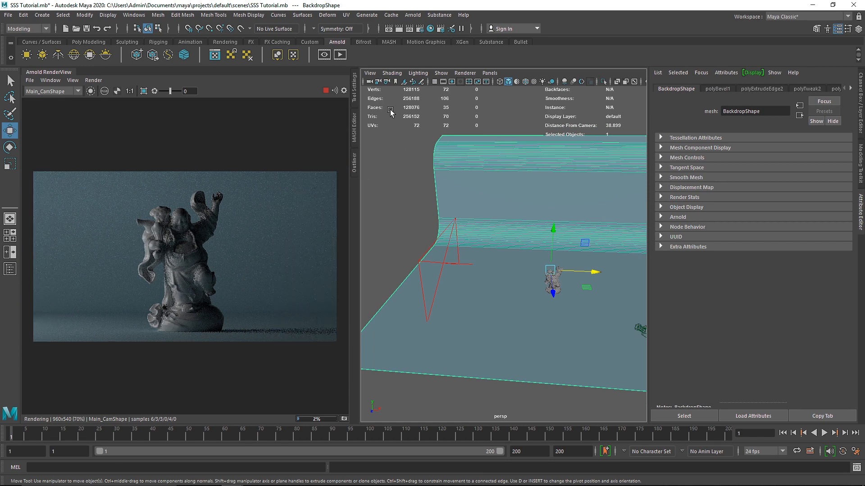
Deselect the backdrop and switch the viewport to look through Main_Cam.
left_click(396, 142)
left_click_drag(435, 173, 533, 227, "alt")
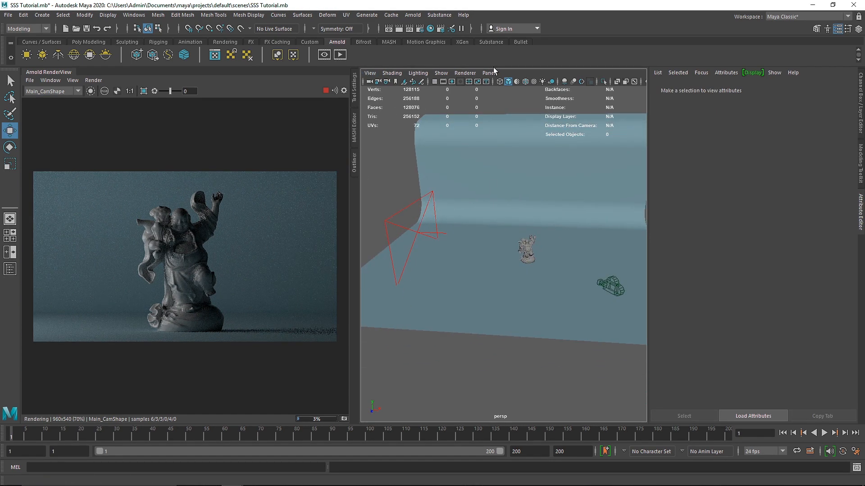
left_click(490, 73)
mouse_move(518, 81)
left_click(594, 83)
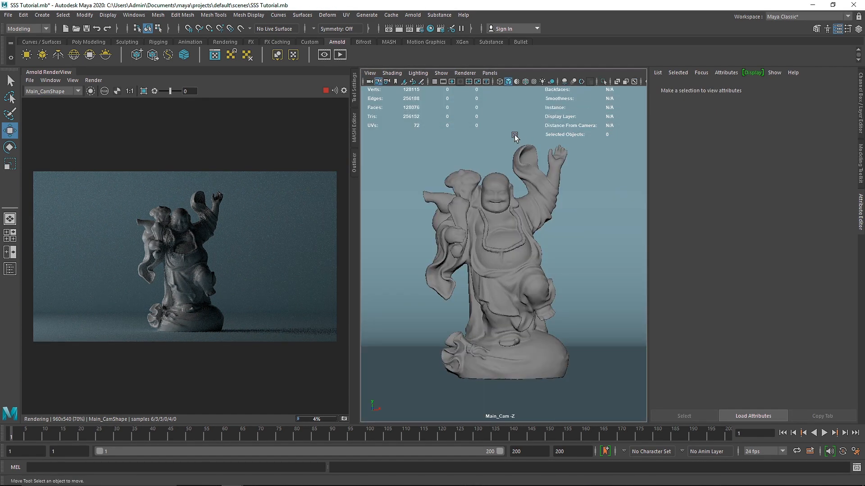
Set the base weight of the Buddha's New_SSS material to 1.
left_click(498, 200)
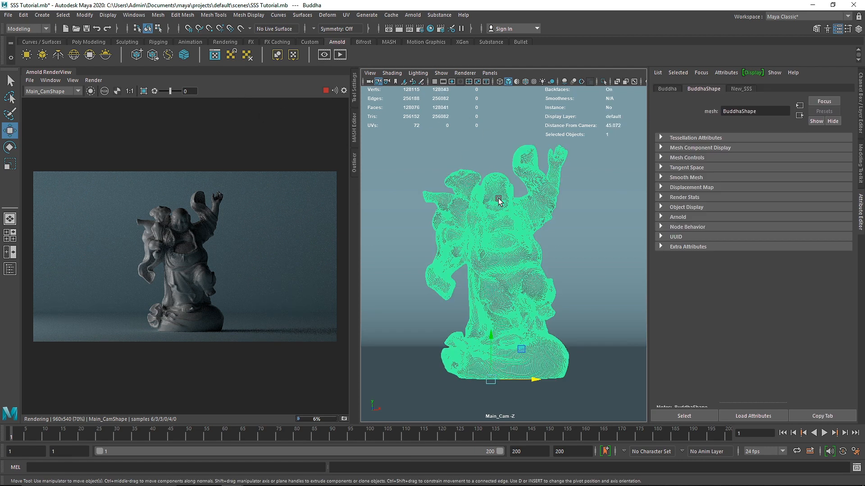
left_click(740, 89)
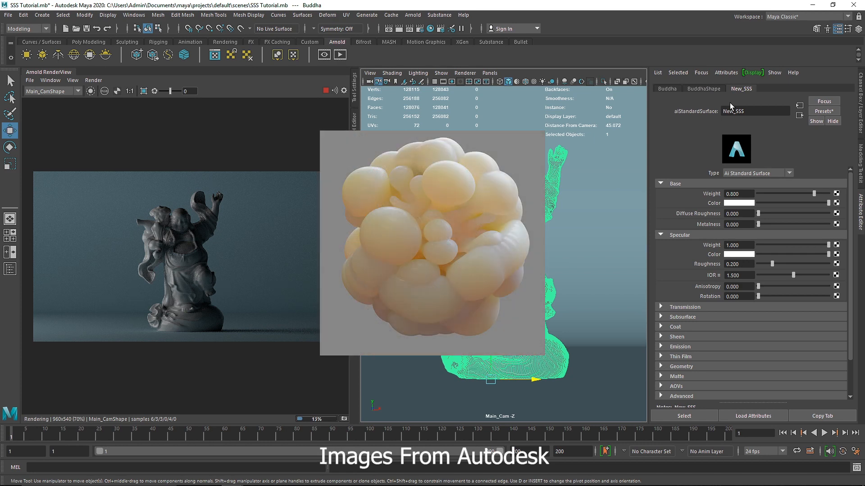
left_click(599, 158)
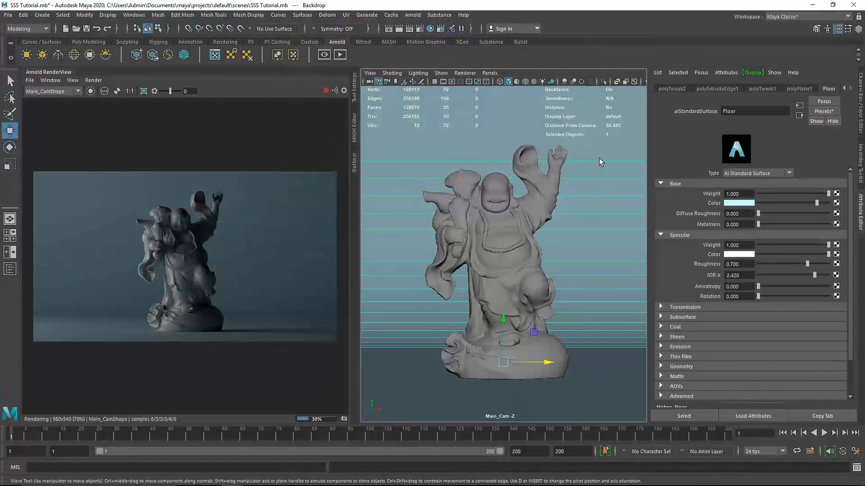
left_click(507, 214)
left_click_drag(814, 193, 830, 193)
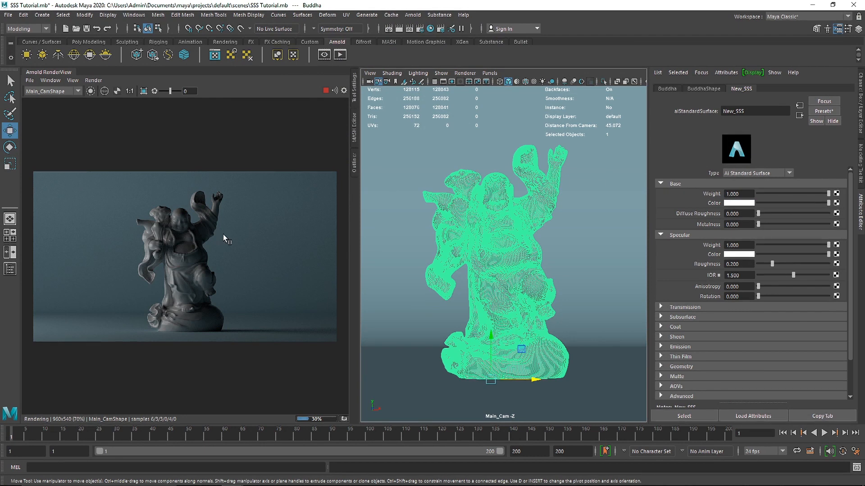
Collapse the Base and Specular settings of the Buddha's New_SSS material and set its subsurface weight to 1.
left_click(166, 249)
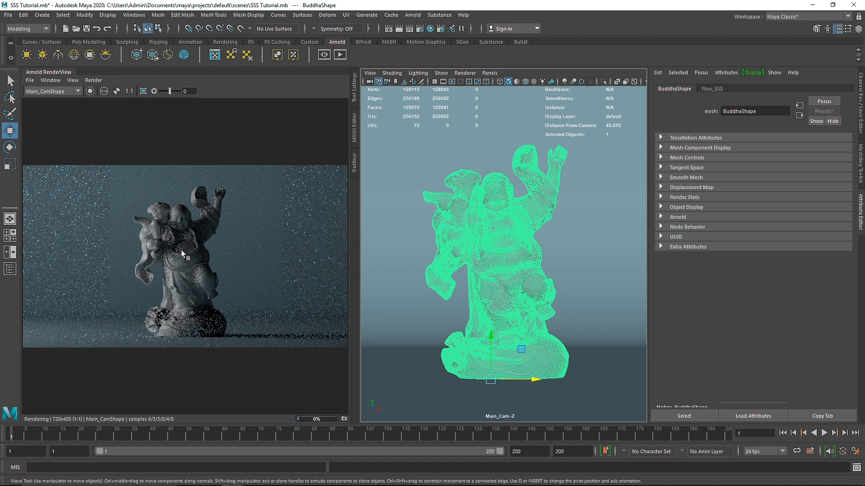
scroll(224, 246, "up", 5)
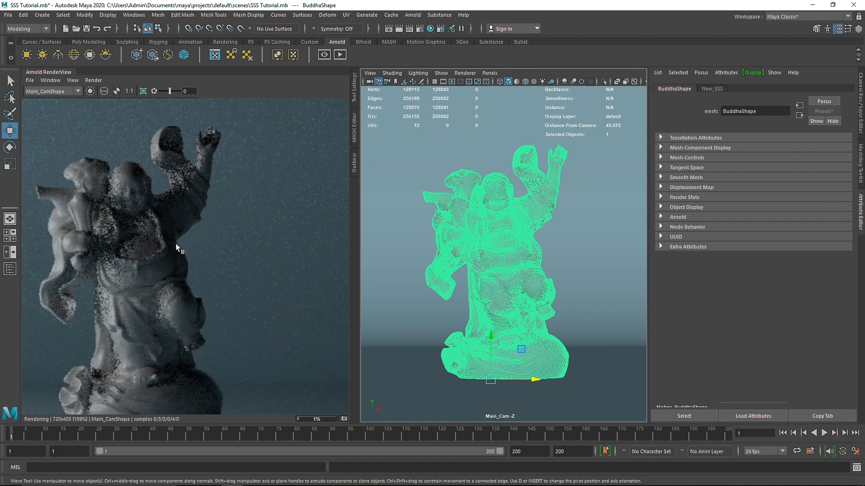
left_click(523, 199)
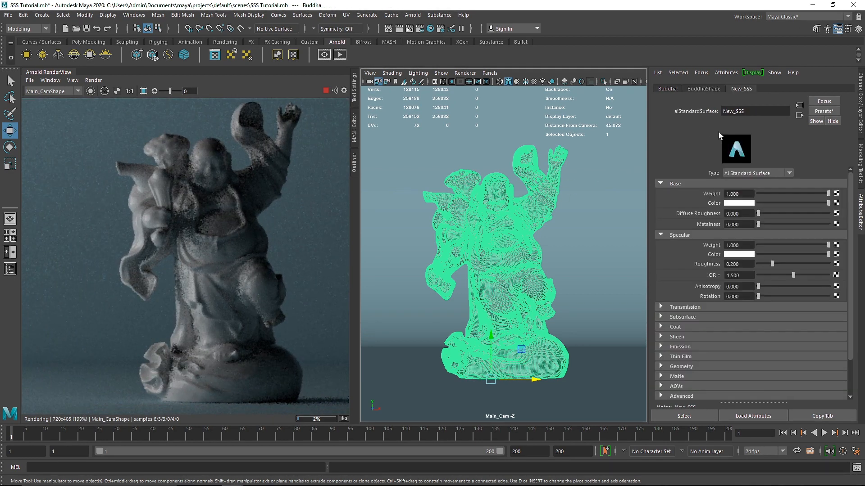
left_click(700, 186)
left_click(694, 194)
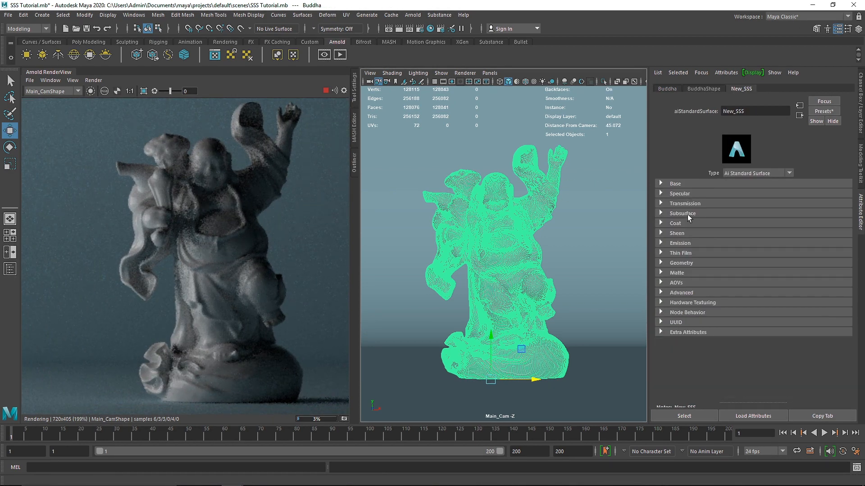
left_click(688, 213)
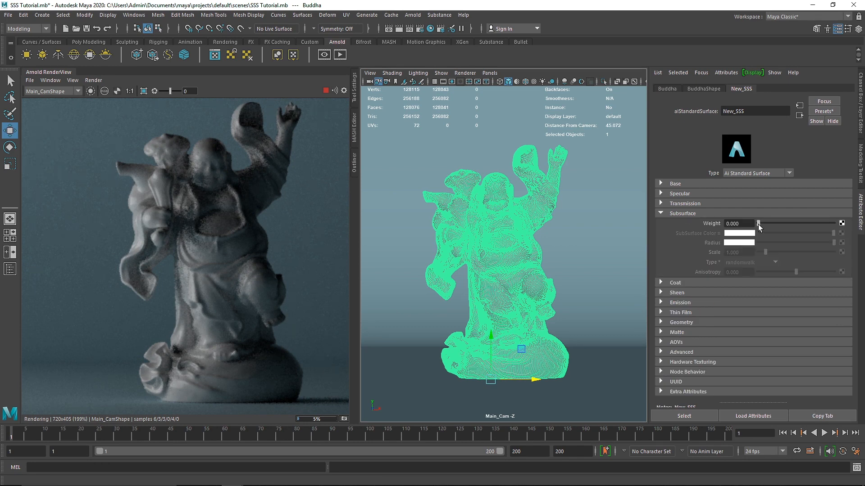
left_click_drag(758, 223, 837, 223)
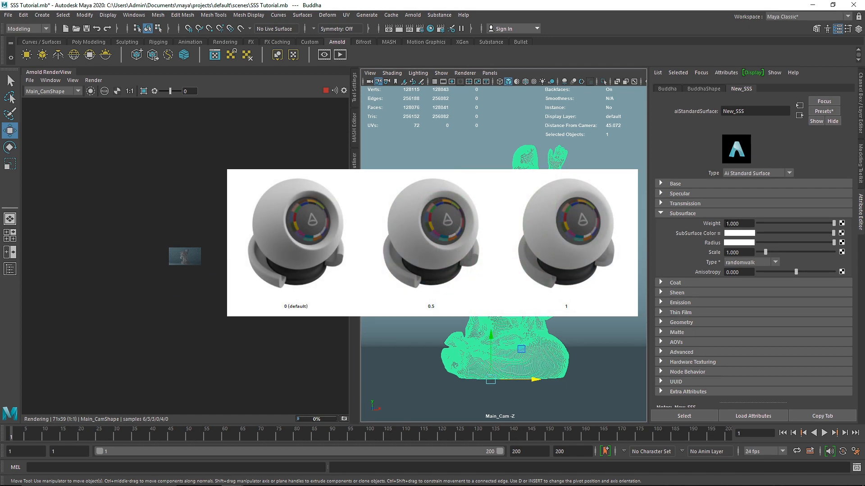
Change the render view's test resolution to output 1280x720 and crop the render to the area behind the statue's raised cloth and head.
left_click(72, 80)
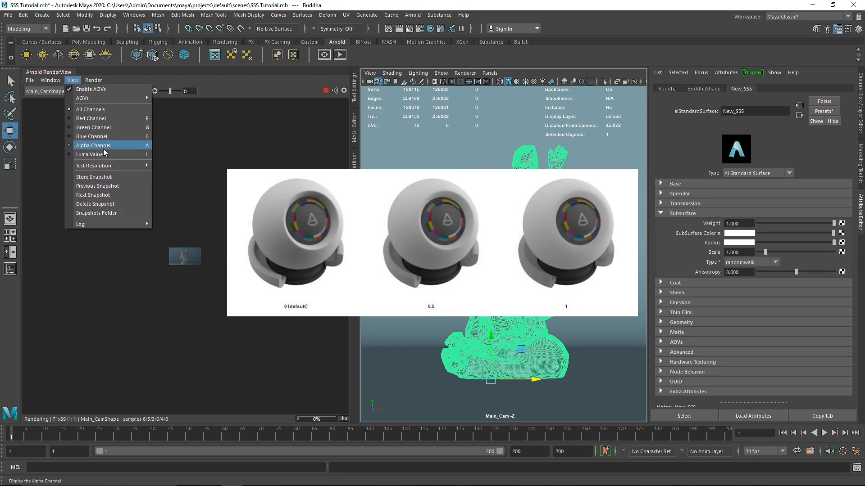
mouse_move(113, 166)
left_click(191, 208)
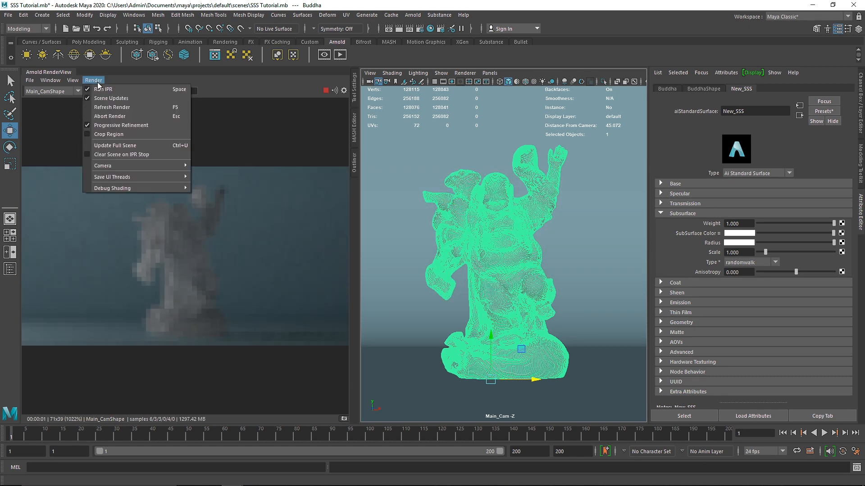
left_click(118, 145)
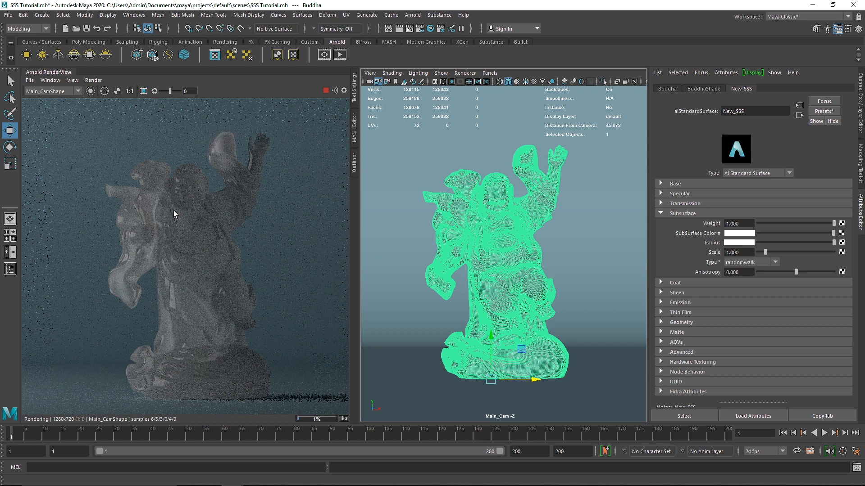
left_click_drag(177, 290, 193, 320)
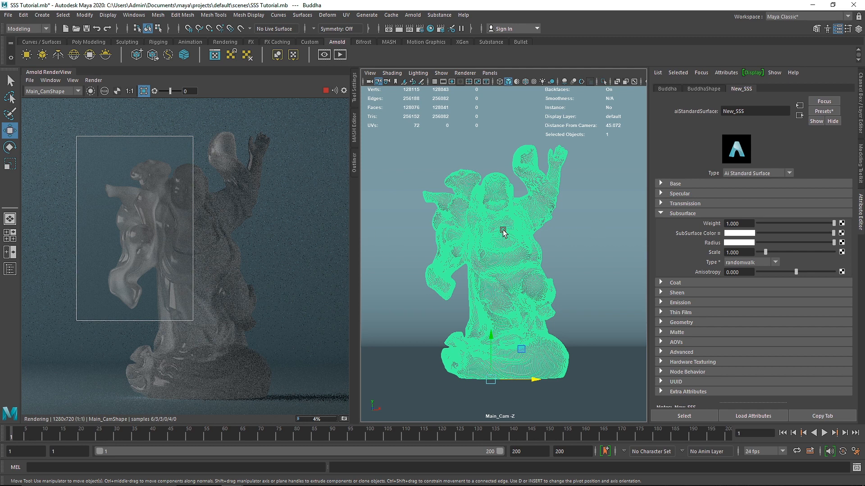
Stop the live render, try the Opaque option in BuddhaShape's Arnold settings with rendering restarted, and switch the option back off.
left_click(410, 186)
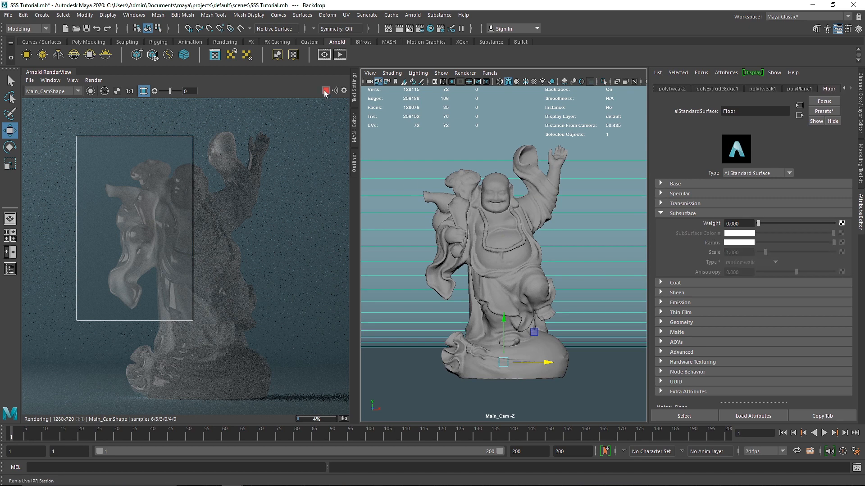
left_click(528, 190)
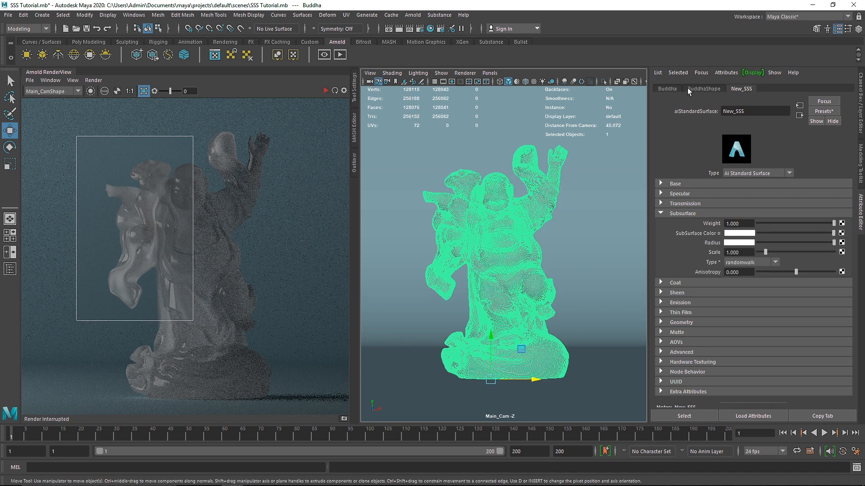
left_click(700, 89)
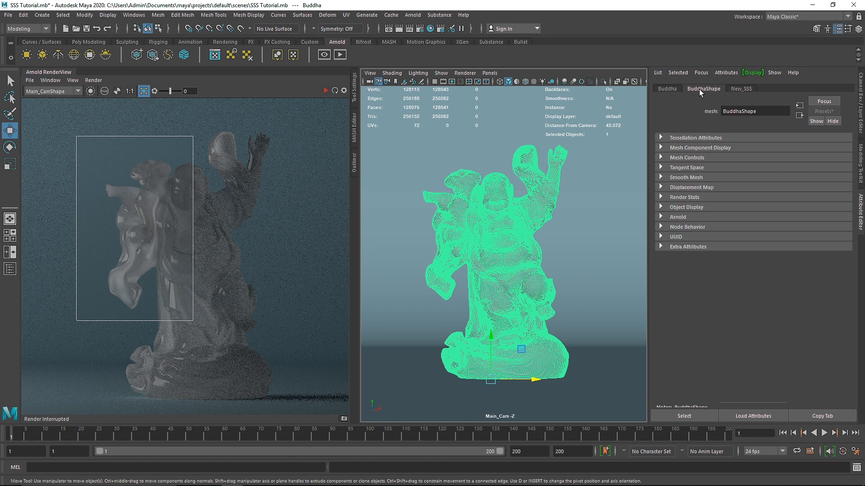
left_click(677, 217)
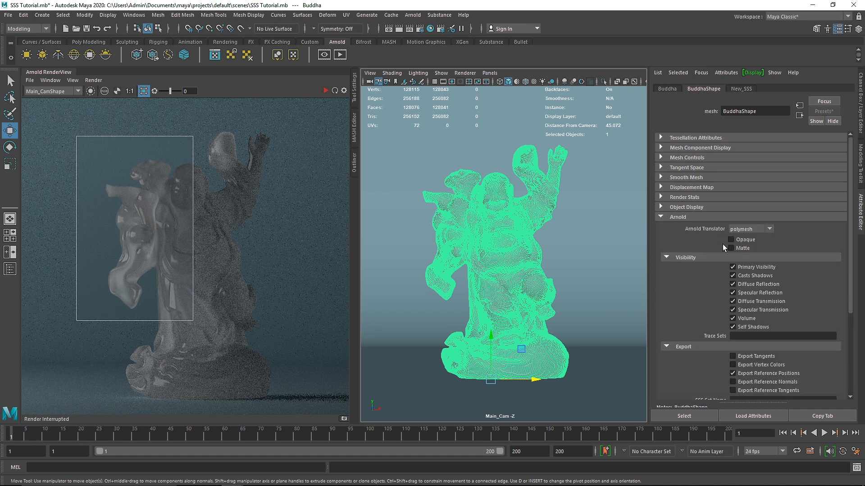
left_click(730, 239)
left_click(326, 91)
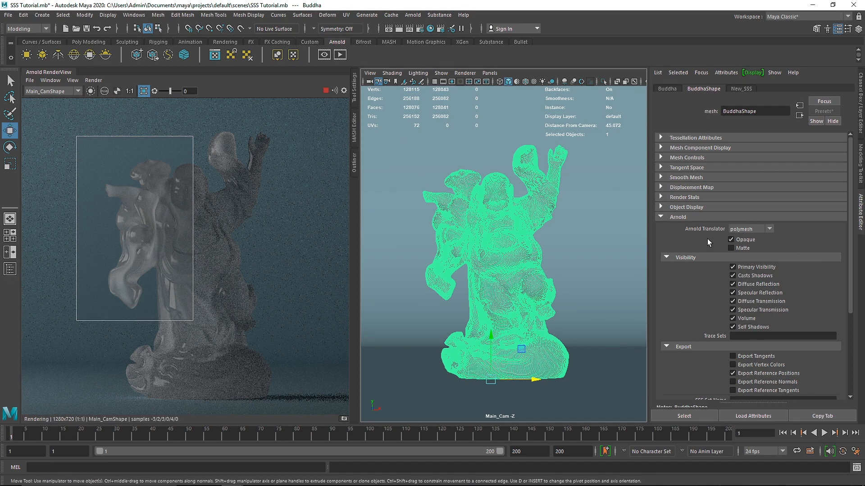
left_click(743, 241)
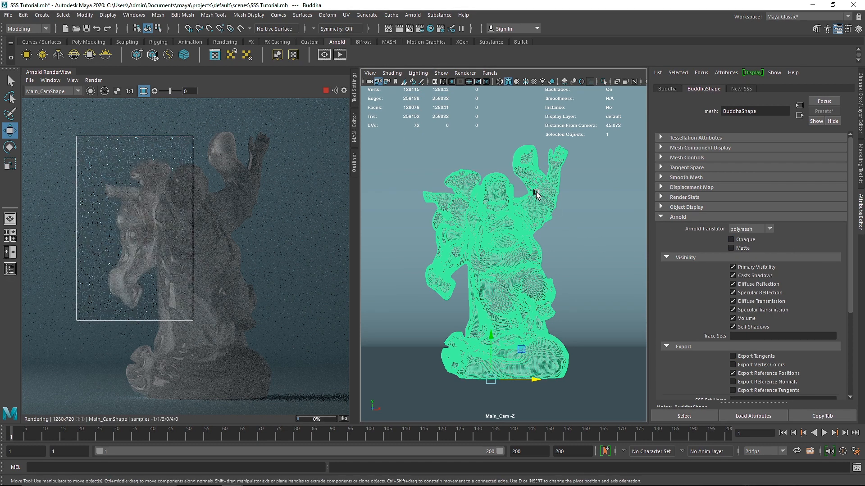
Set the subsurface color of the Buddha's New_SSS material to light blue and widen the render's crop region.
left_click(741, 88)
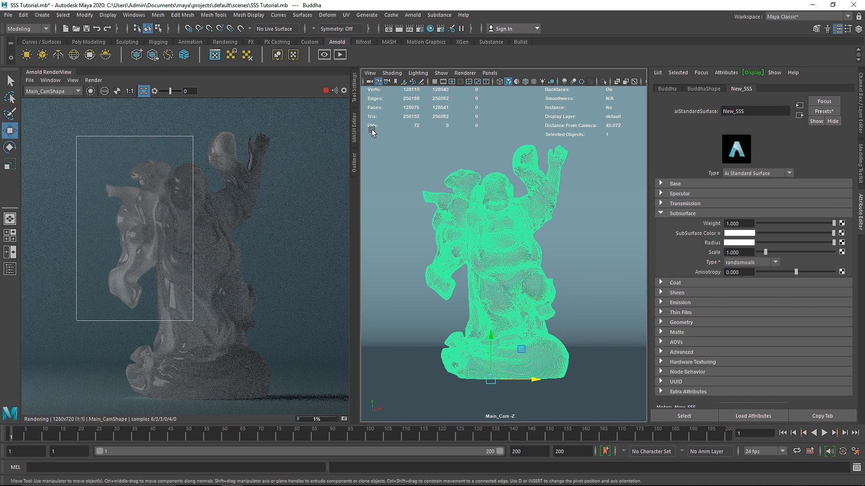
left_click(732, 224)
left_click(736, 234)
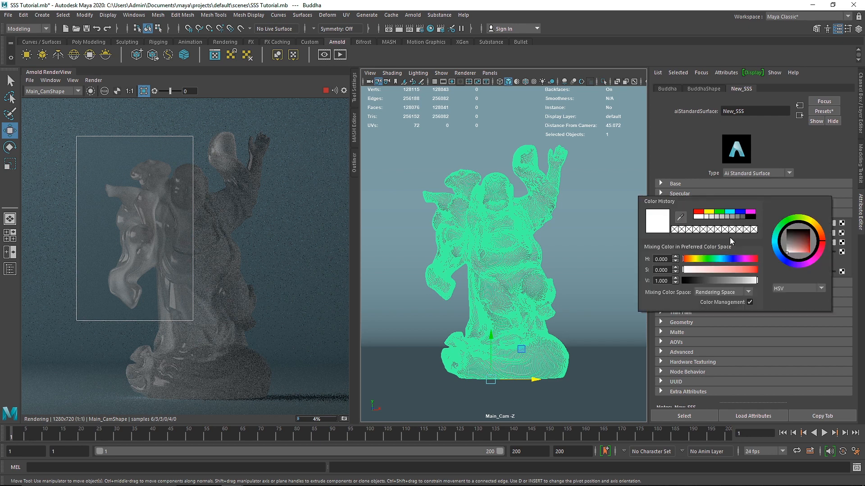
left_click(719, 266)
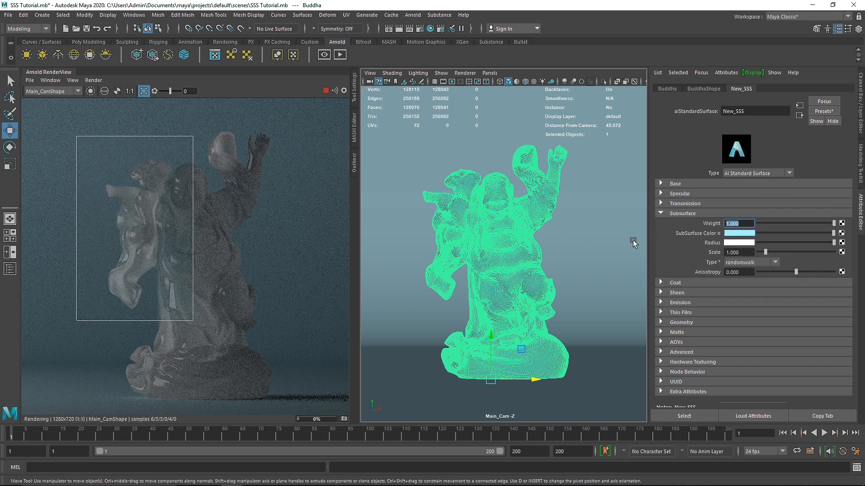
left_click_drag(193, 136, 222, 138)
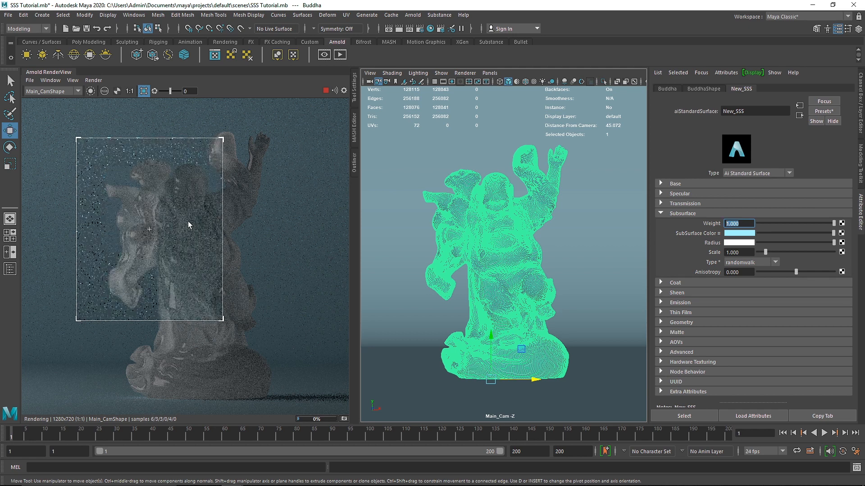
Apply the Apple preset and then the Ketchup preset to the New_SSS subsurface color, and turn off the render's crop region.
left_click(715, 234)
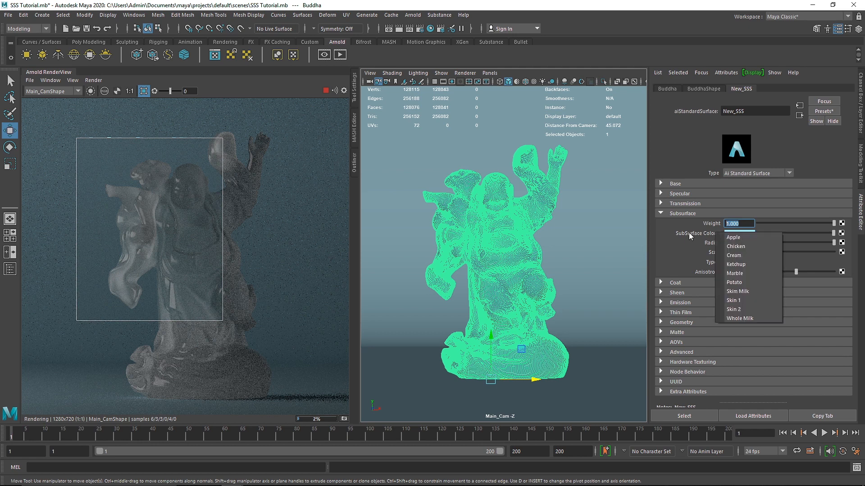
left_click(741, 237)
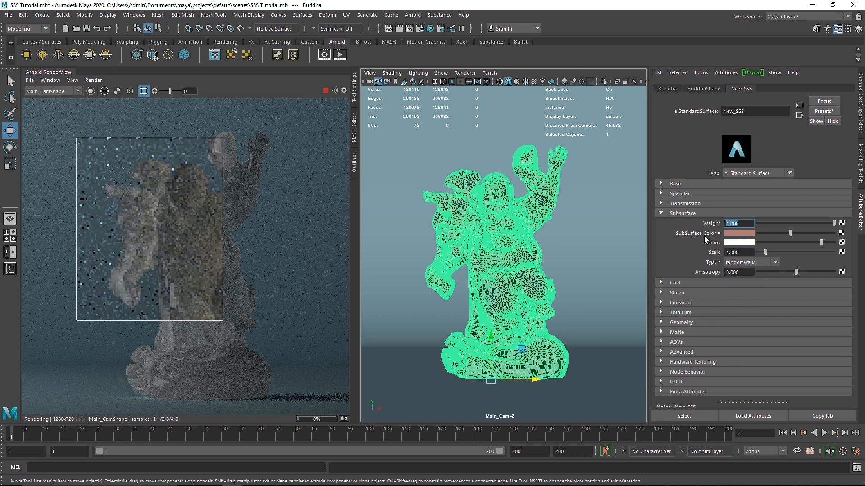
left_click(717, 234)
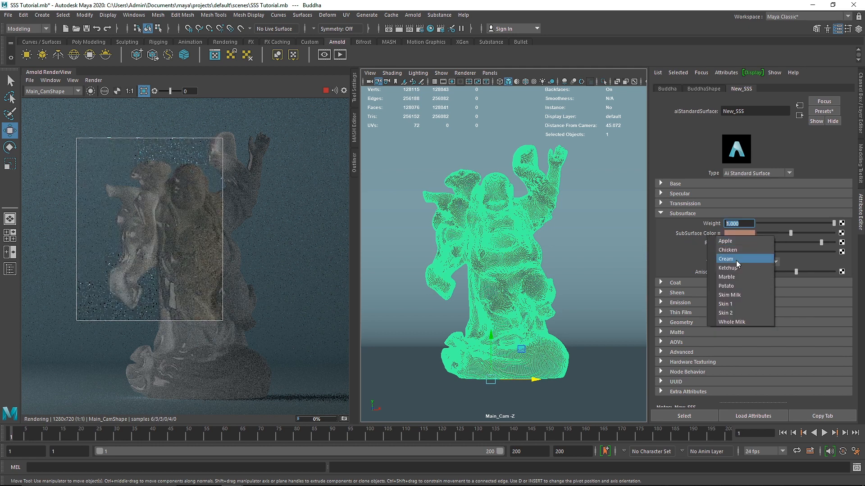
left_click(739, 269)
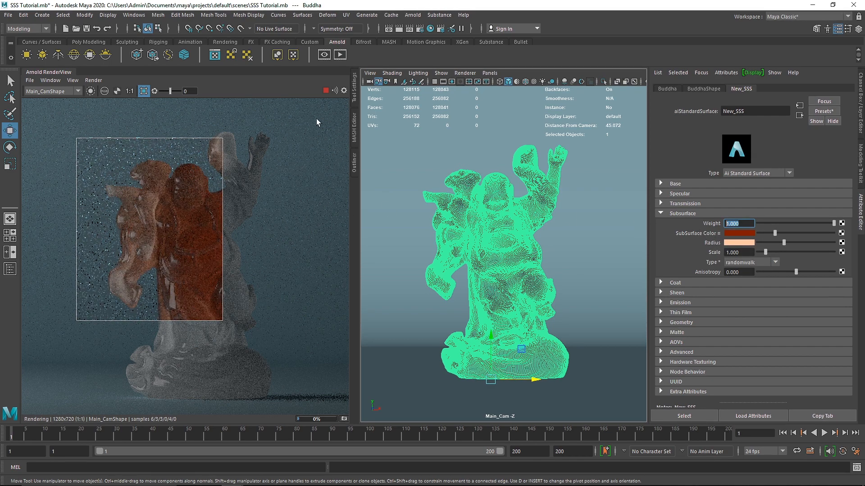
left_click(144, 91)
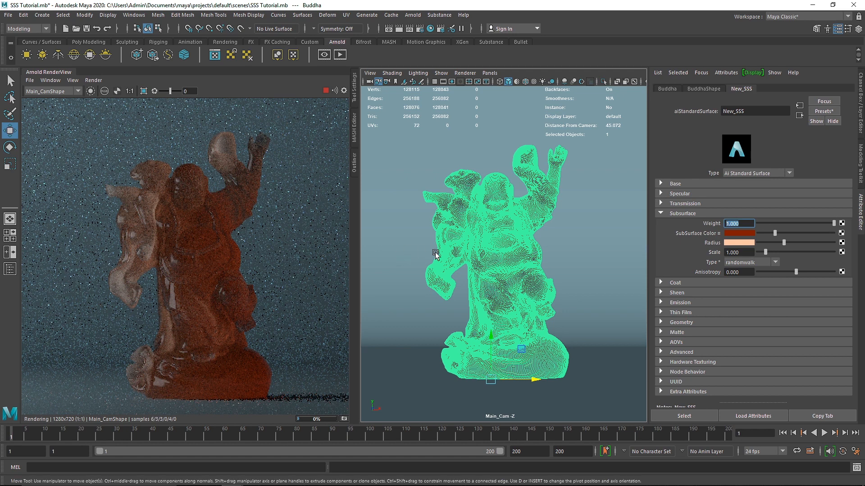
Compare the Skin 1, Skin 2, Whole Milk and Cream presets on the subsurface color, and settle on Ketchup.
right_click(750, 234)
left_click(727, 301)
right_click(709, 236)
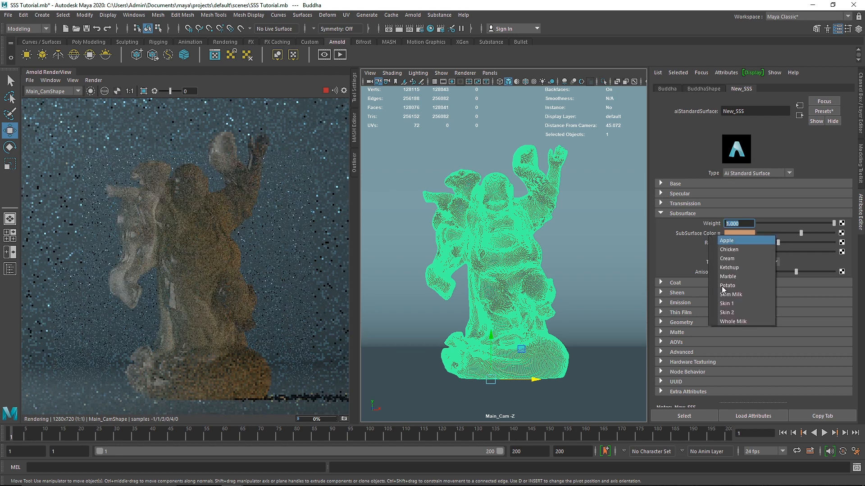
left_click(733, 313)
right_click(717, 238)
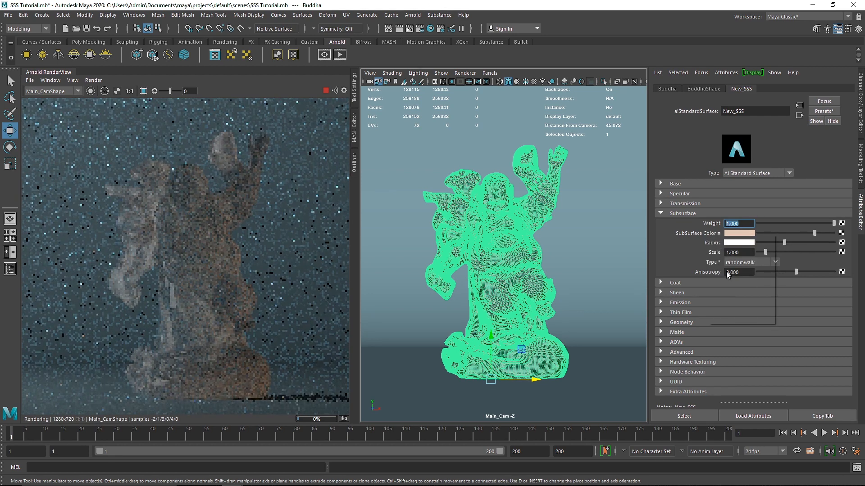
left_click(738, 320)
right_click(712, 235)
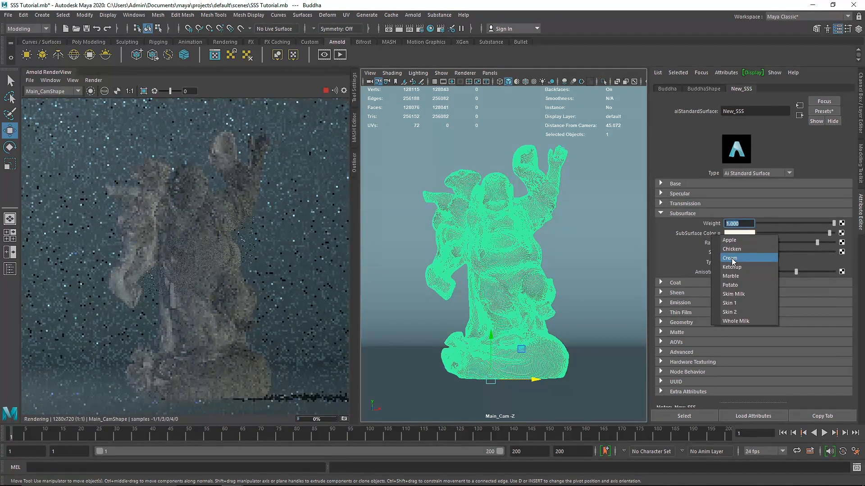
left_click(730, 258)
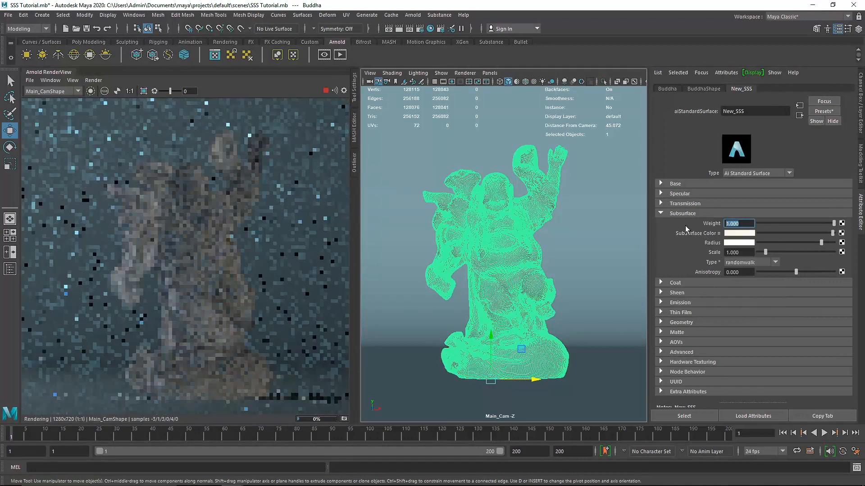
right_click(707, 235)
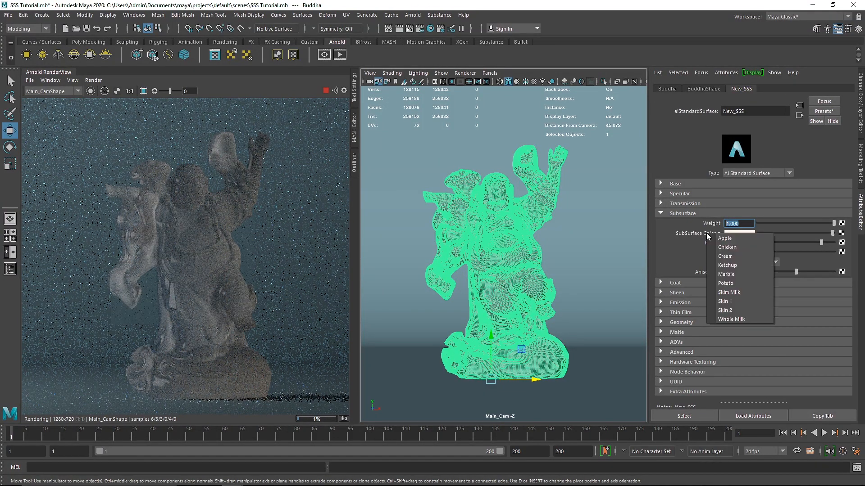
left_click(734, 266)
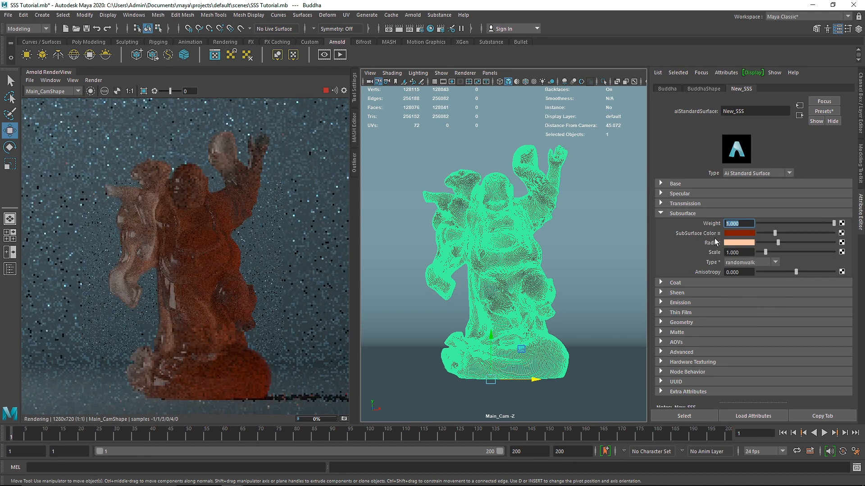
Test the material's subsurface radius at full white, at black and at several intensities in between.
left_click_drag(778, 242, 792, 244)
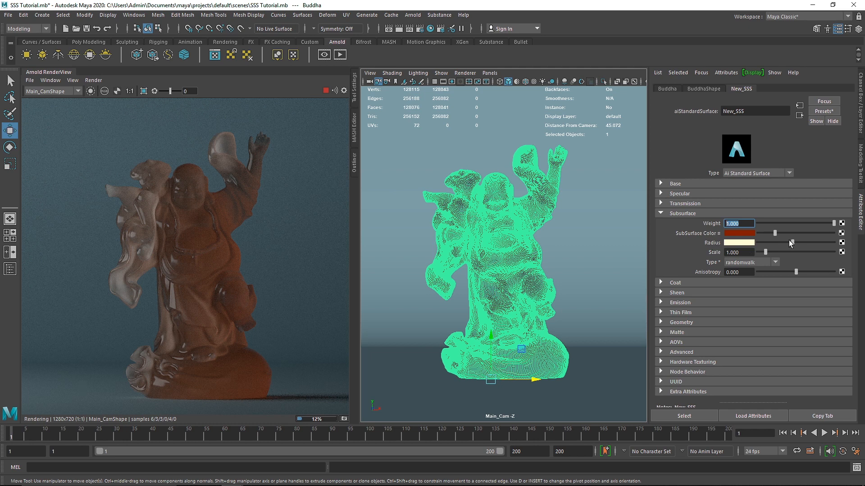
left_click_drag(810, 244, 833, 244)
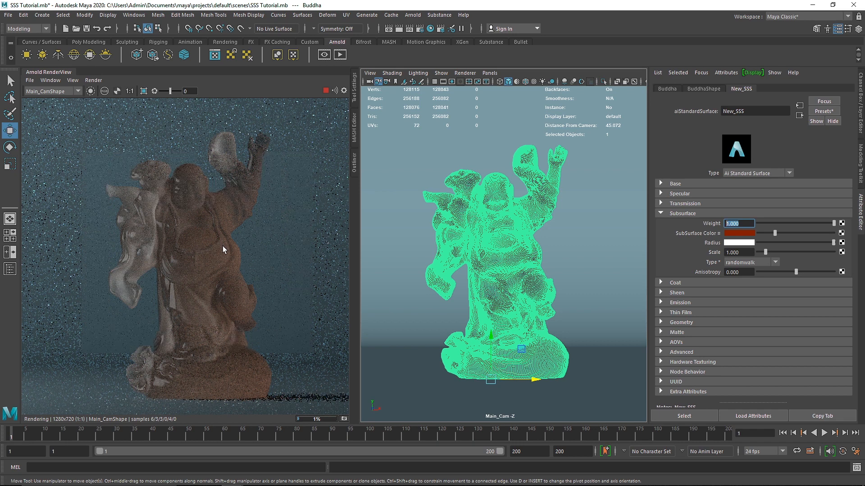
left_click_drag(833, 242, 742, 243)
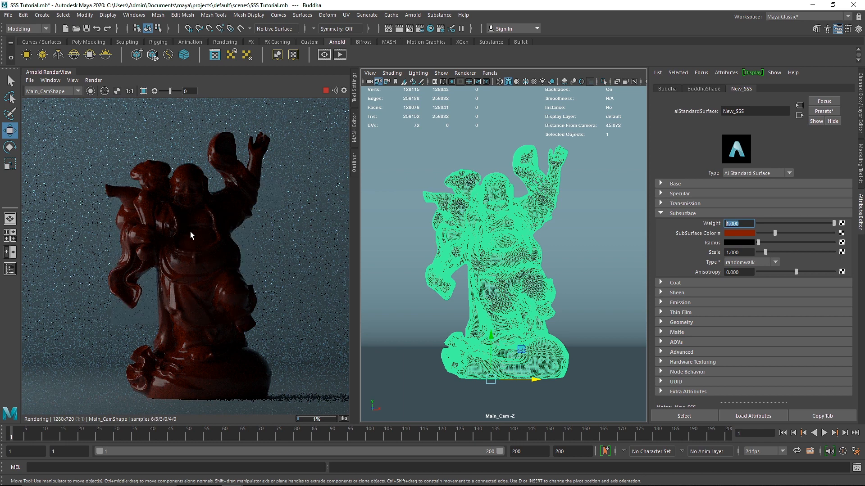
left_click_drag(758, 243, 776, 241)
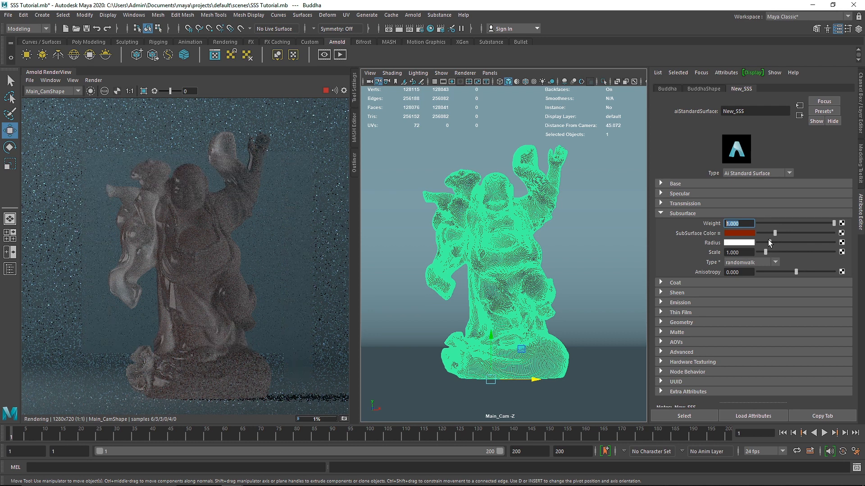
left_click(746, 243)
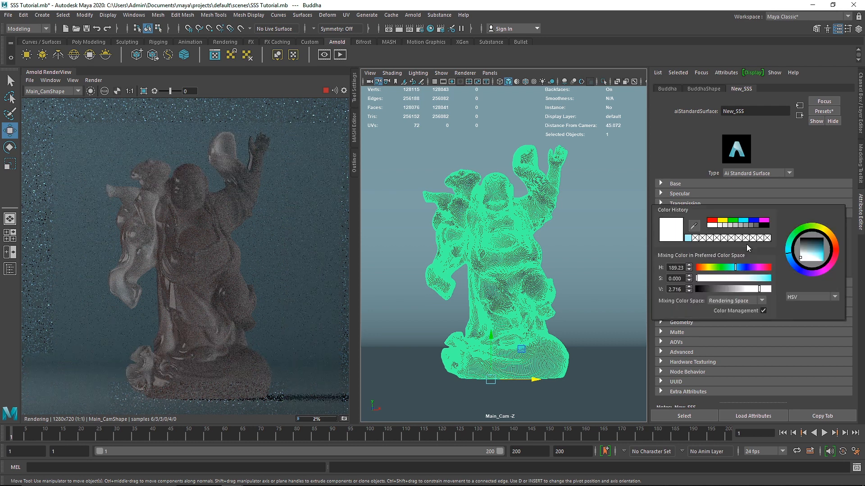
left_click(713, 227)
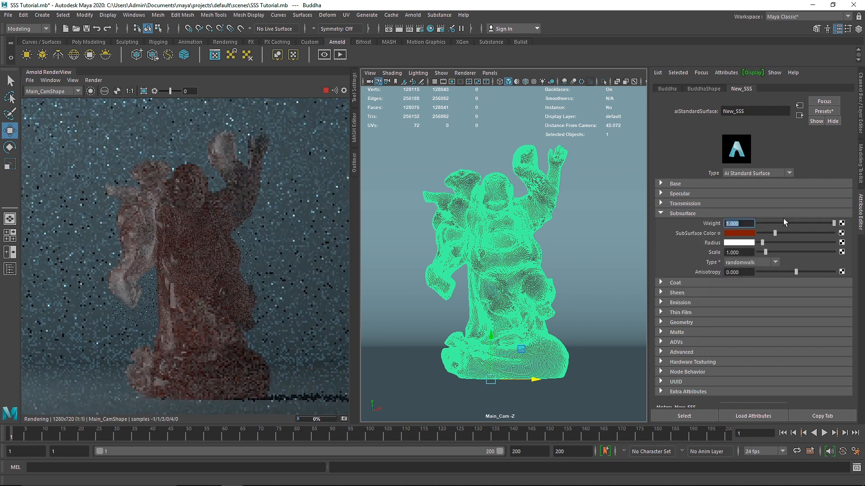
mouse_move(764, 243)
left_mouse_down()
mouse_move(723, 239)
mouse_move(788, 237)
mouse_move(761, 242)
left_mouse_up()
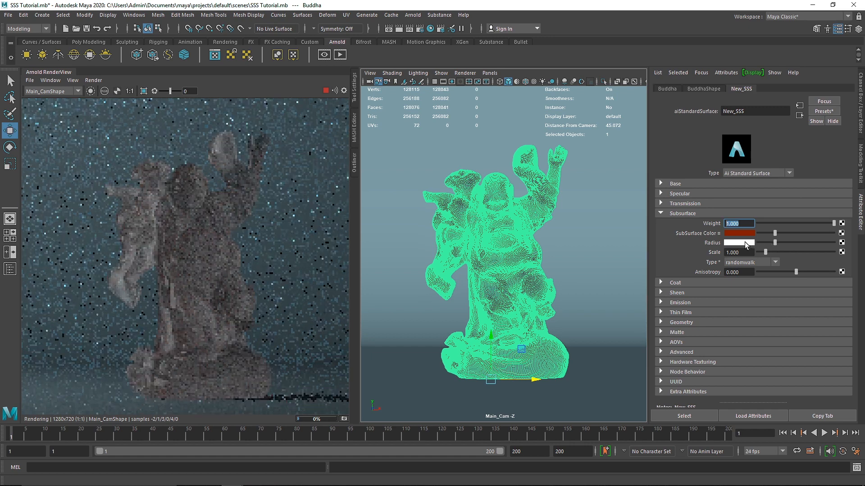
Set the New_SSS subsurface radius color to yellow and the subsurface scale to 0.1.
left_click(745, 242)
left_click(721, 218)
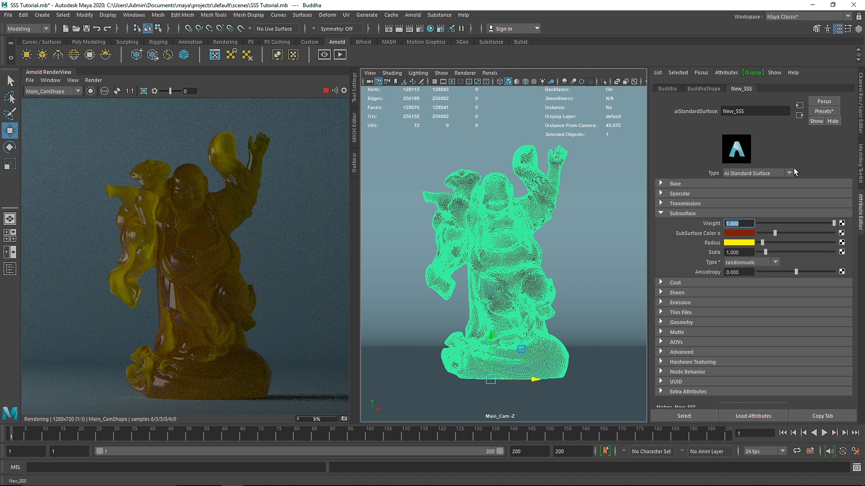
key("Tab")
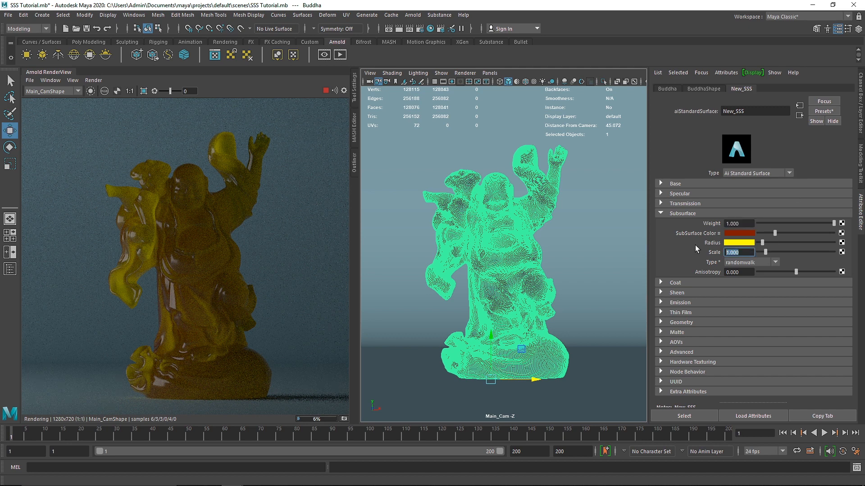
type(".1")
key("Return")
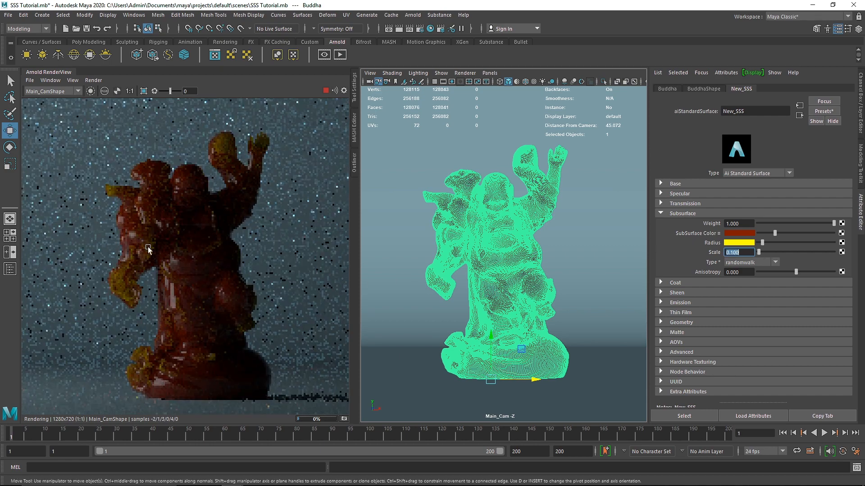
Crop the render to the statue's hanging sleeve and to its raised hands, and examine the scattering there up close.
left_click_drag(89, 187, 175, 323, "shift")
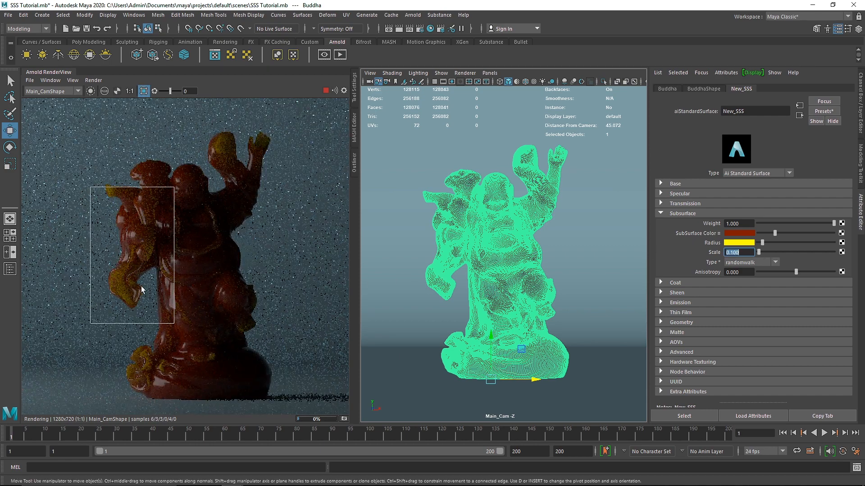
scroll(133, 277, "up", 3)
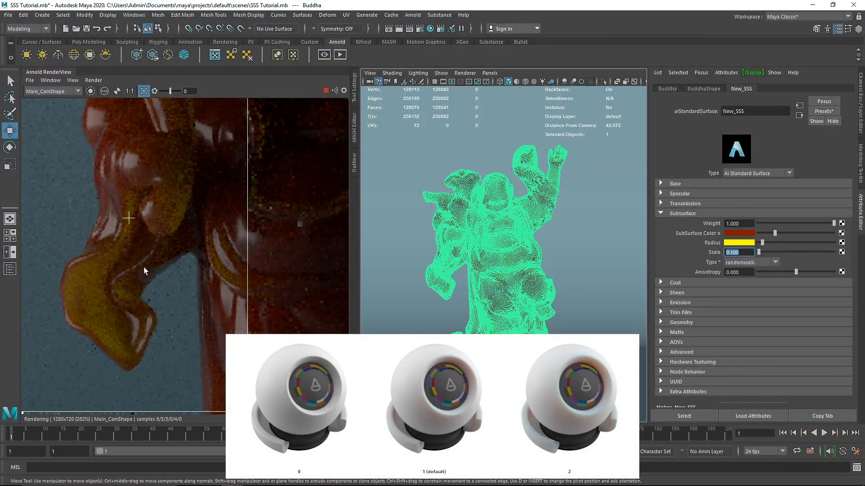
middle_click_drag(144, 267, 181, 247)
middle_click_drag(221, 206, 154, 323)
scroll(204, 269, "down", 2)
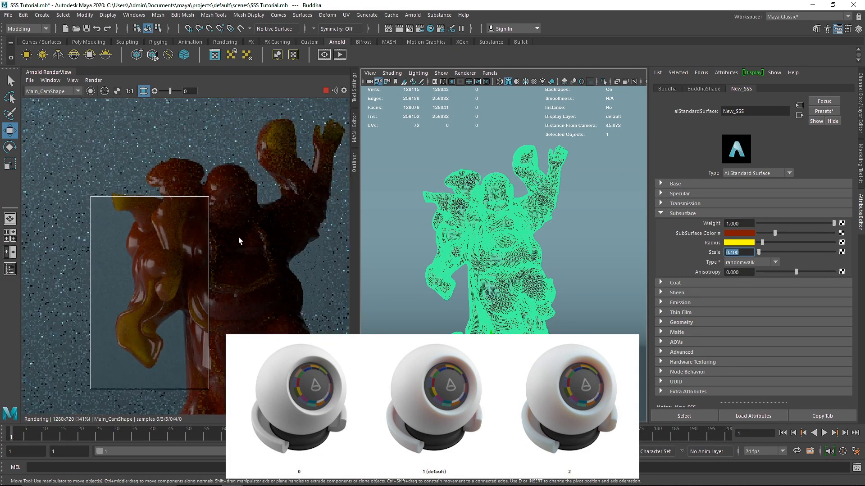
middle_click_drag(245, 217, 206, 268)
left_click_drag(204, 169, 309, 220, "shift")
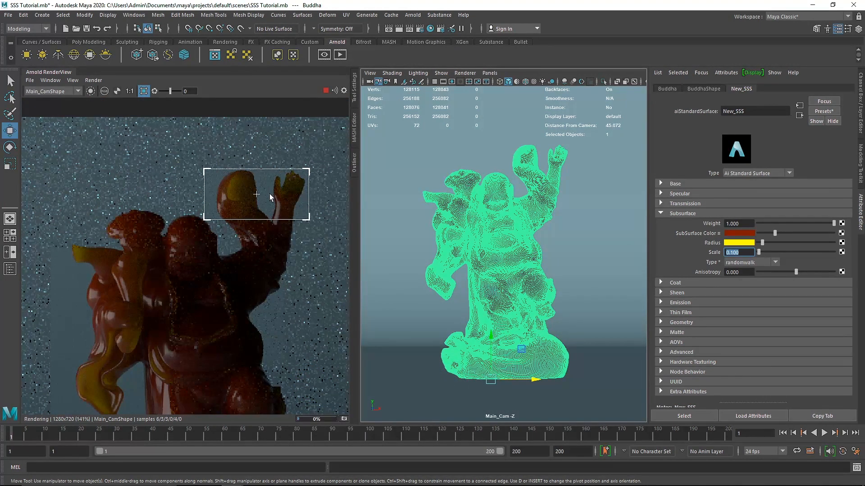
middle_click_drag(205, 287, 238, 230)
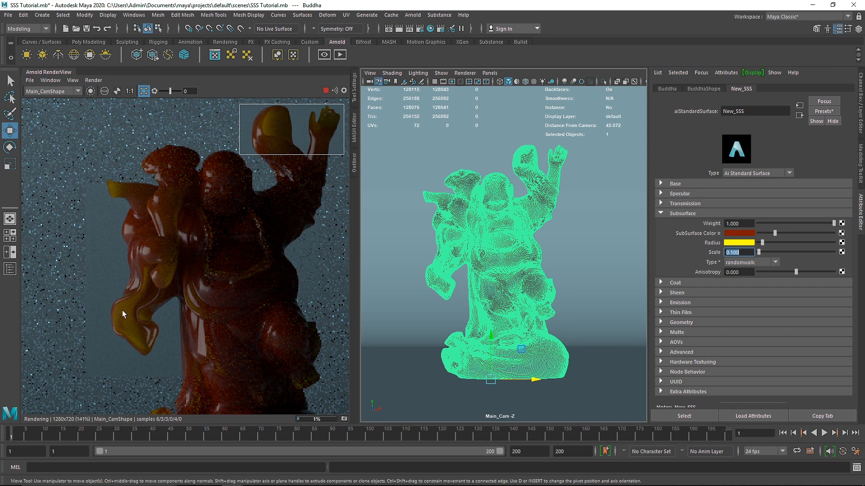
scroll(112, 311, "up", 3)
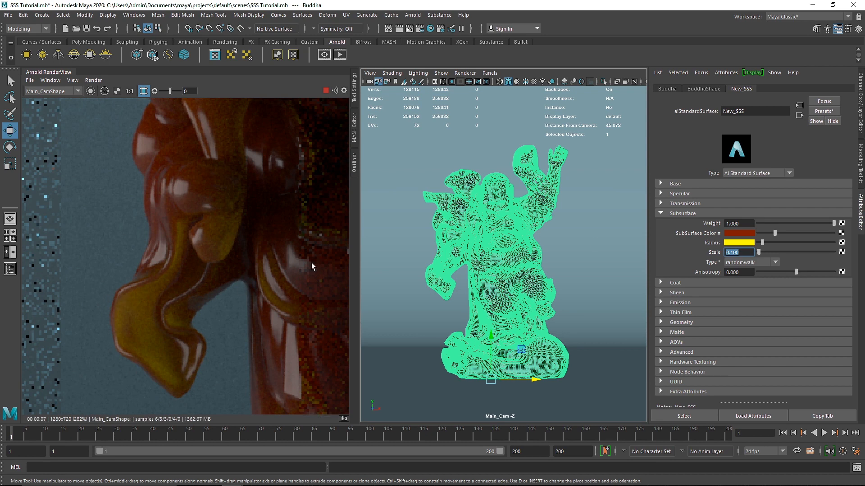
Set the New_SSS subsurface scale to 1.145 and refresh the render.
left_click_drag(758, 253, 767, 253)
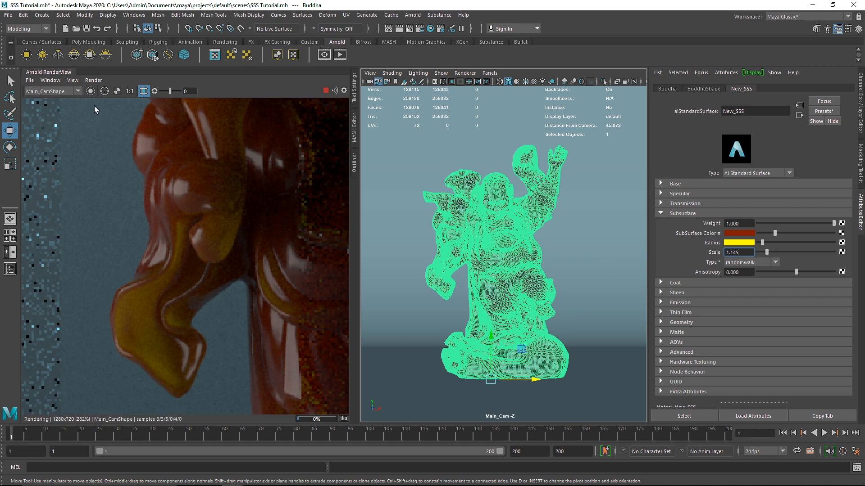
left_click(93, 80)
left_click(109, 141)
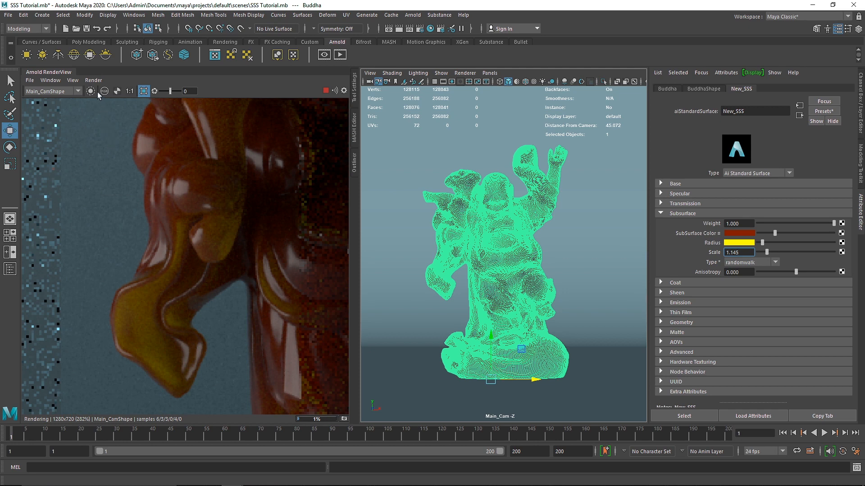
left_click(93, 81)
left_click(110, 144)
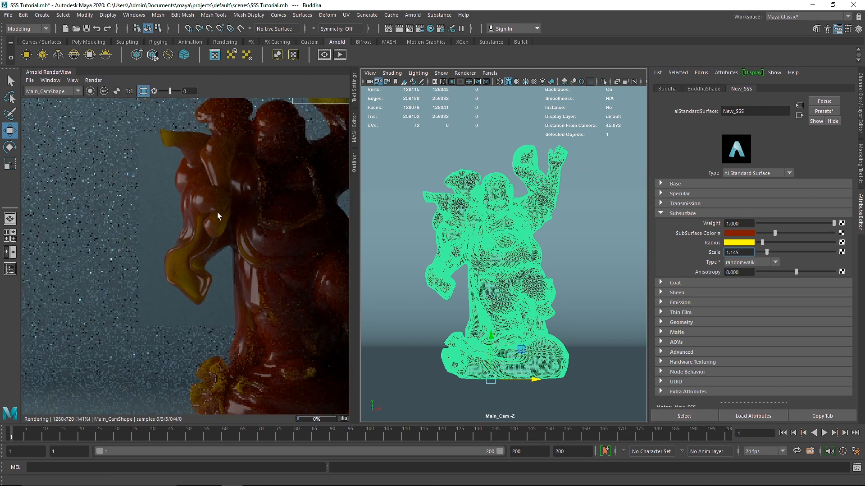
Crop the render around the statue's hanging sleeve and extend the region past its lower edge to inspect the scattering.
scroll(218, 212, "down", 1)
left_click_drag(139, 140, 244, 267)
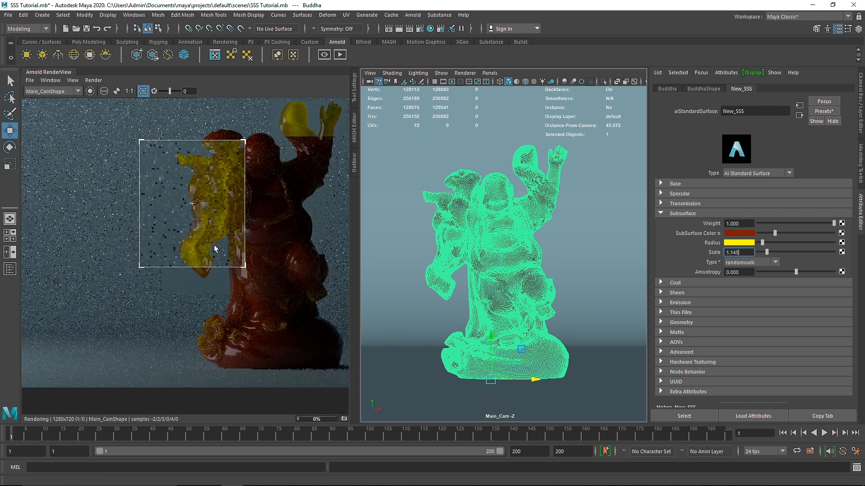
scroll(214, 245, "up", 1)
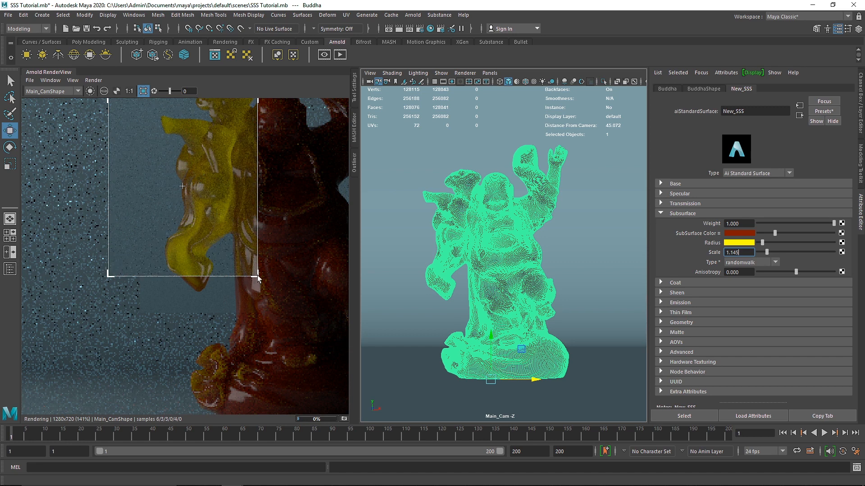
left_click_drag(258, 278, 265, 297)
Test the subsurface scale near zero, at 5.723 and at 9.337 with maximum radius intensity, rendering without the crop region.
left_click_drag(766, 252, 759, 251)
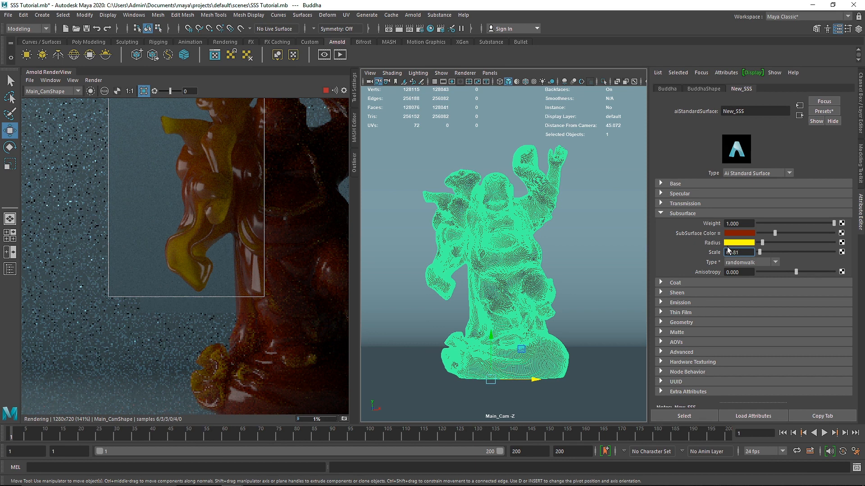
left_click_drag(768, 251, 801, 252)
left_click(143, 91)
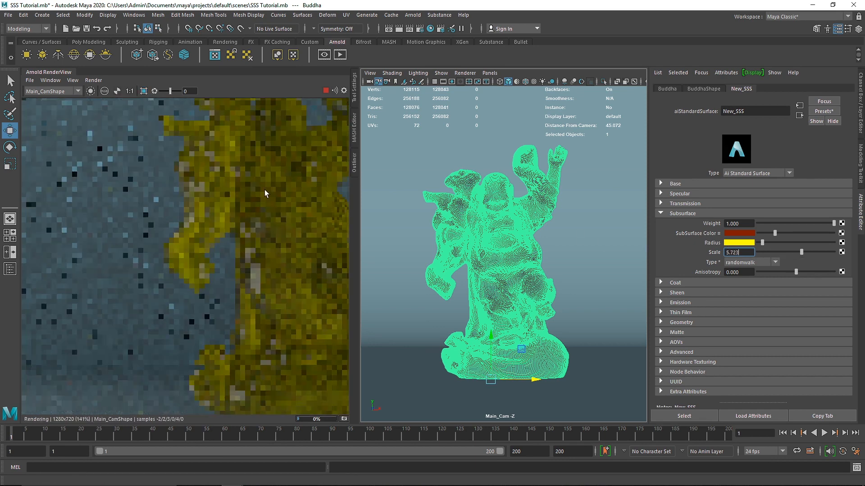
middle_click_drag(286, 209, 234, 214)
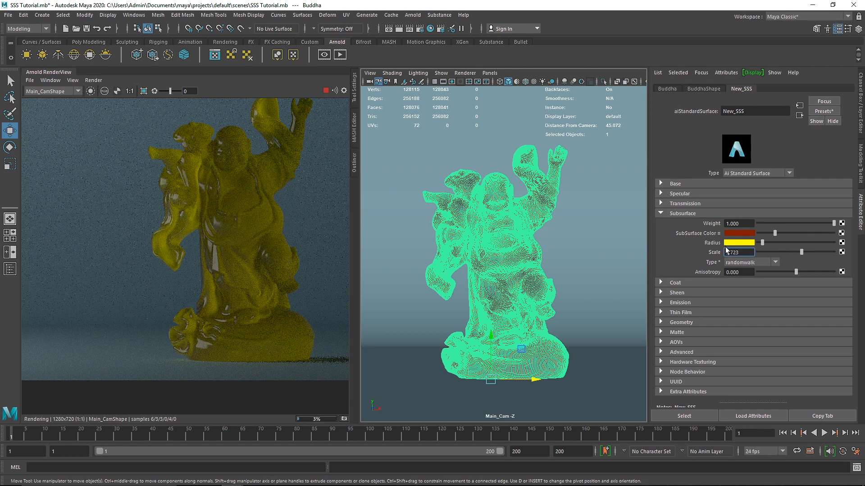
left_click_drag(762, 242, 827, 251)
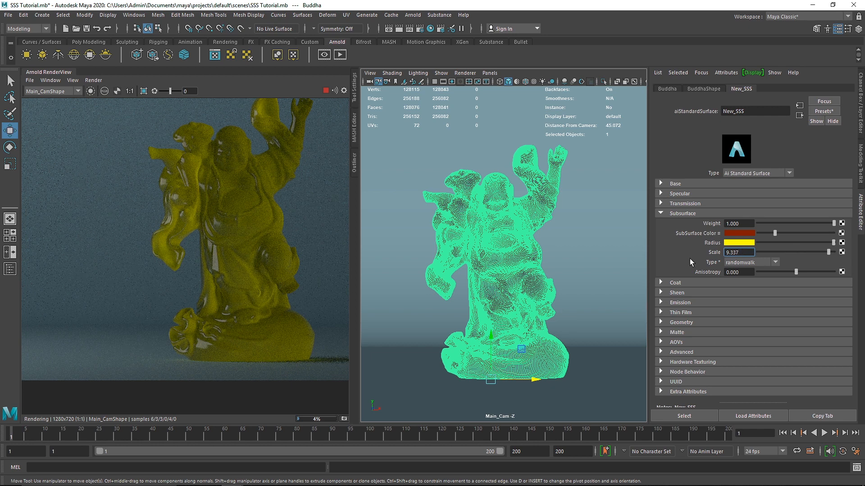
Set the subsurface radius color to pure blue and the subsurface scale to 1.867.
left_click(746, 243)
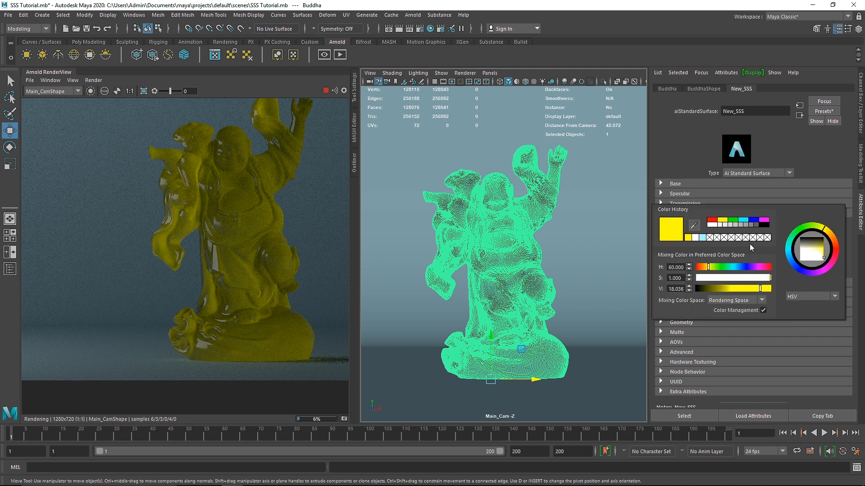
left_click(753, 219)
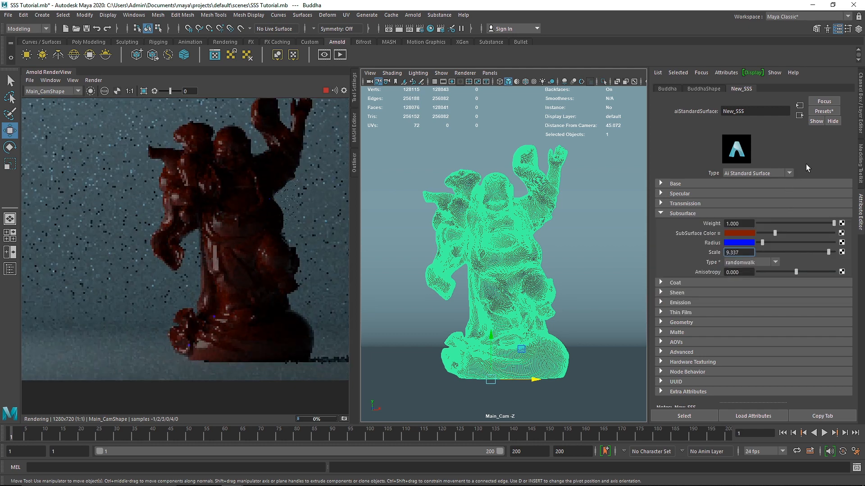
left_click(771, 251)
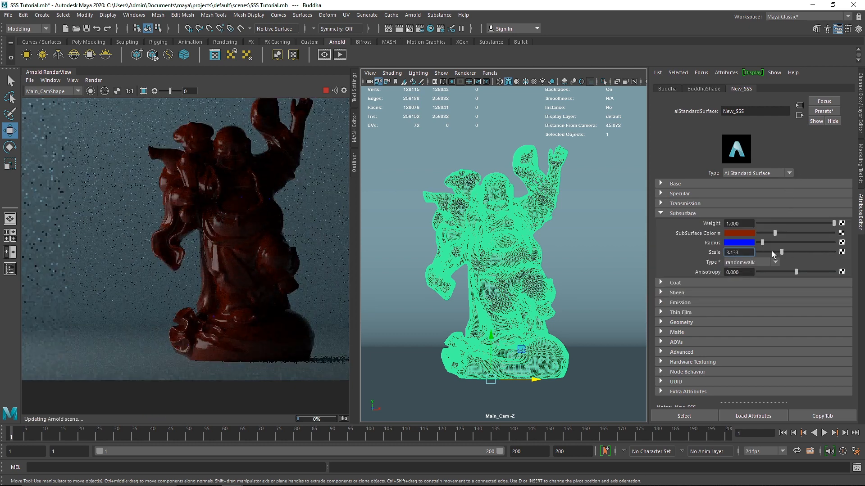
Change the subsurface radius color to cyan and reduce its saturation to a pale cyan.
left_click(745, 245)
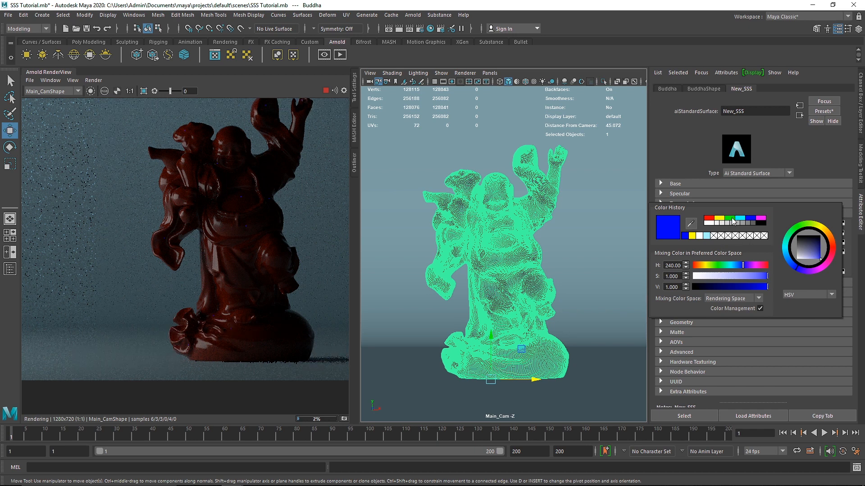
left_click(740, 218)
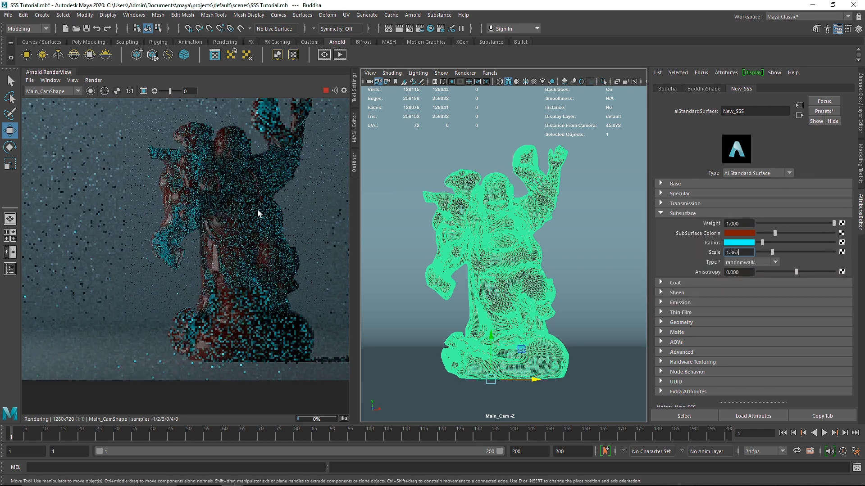
left_click(740, 244)
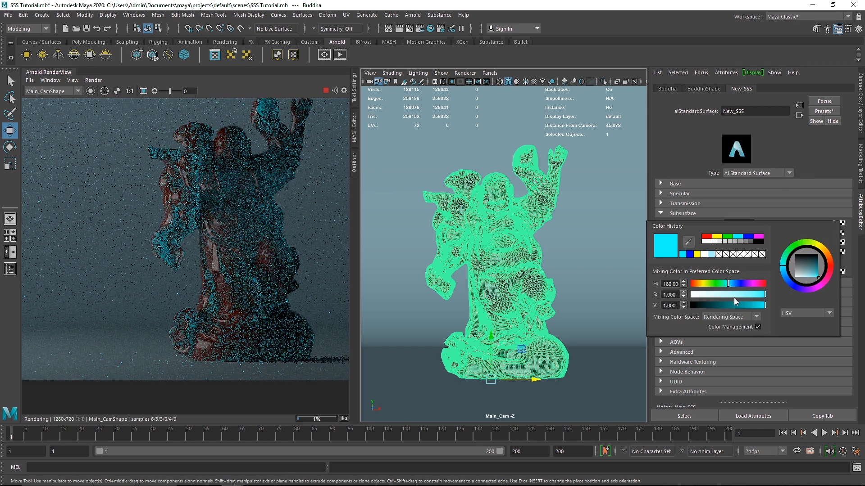
left_click_drag(735, 295, 741, 293)
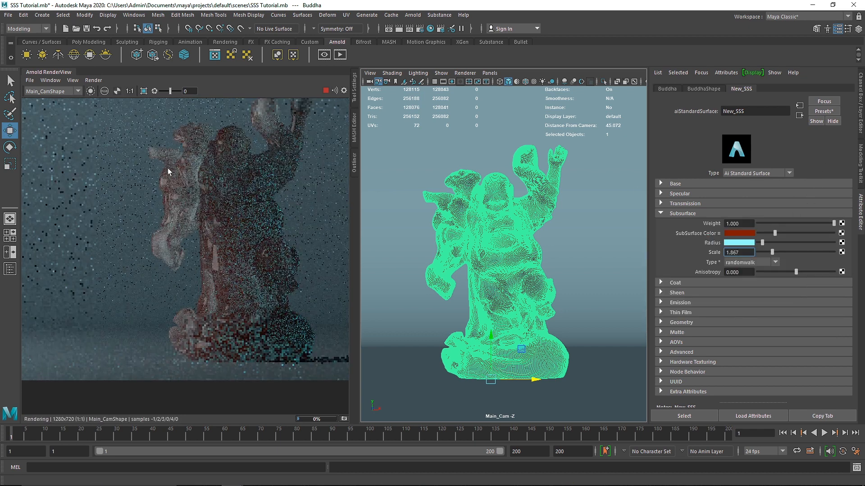
Crop the render to the statue's hanging sleeve and examine the scattering with the pale cyan radius.
left_click_drag(146, 138, 229, 276)
scroll(182, 220, "up", 2)
scroll(183, 221, "up", 2)
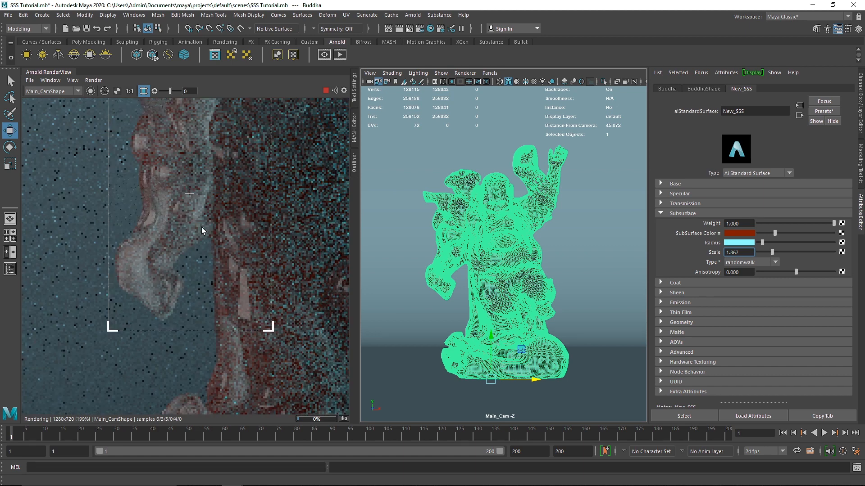
middle_click_drag(201, 227, 211, 258)
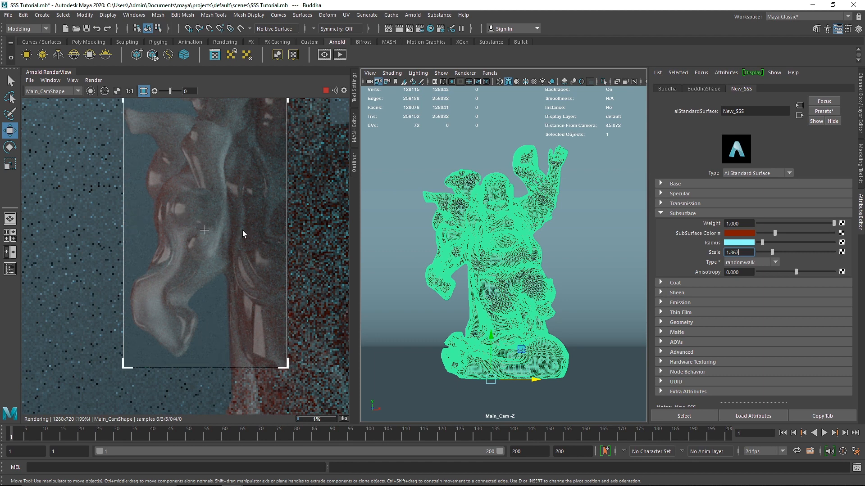
Try subsurface scales of 0.663 and 1.506, and turn off the crop region to render the whole statue.
left_click_drag(772, 252, 763, 252)
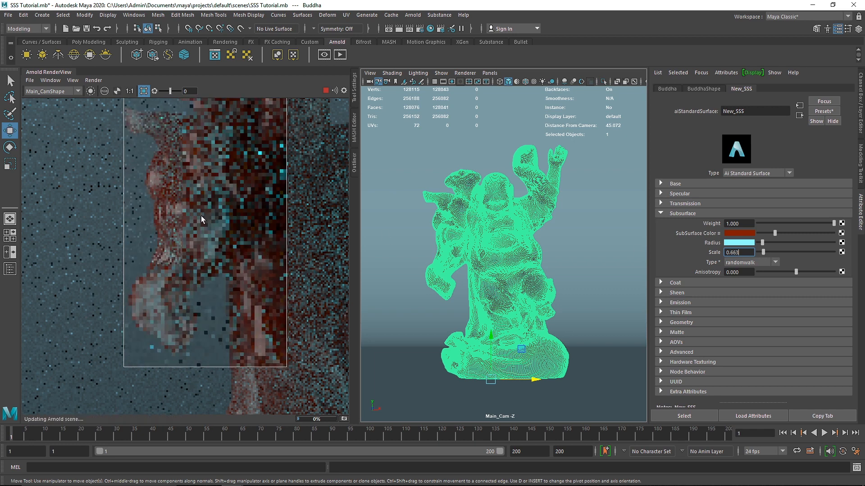
scroll(225, 253, "down", 4)
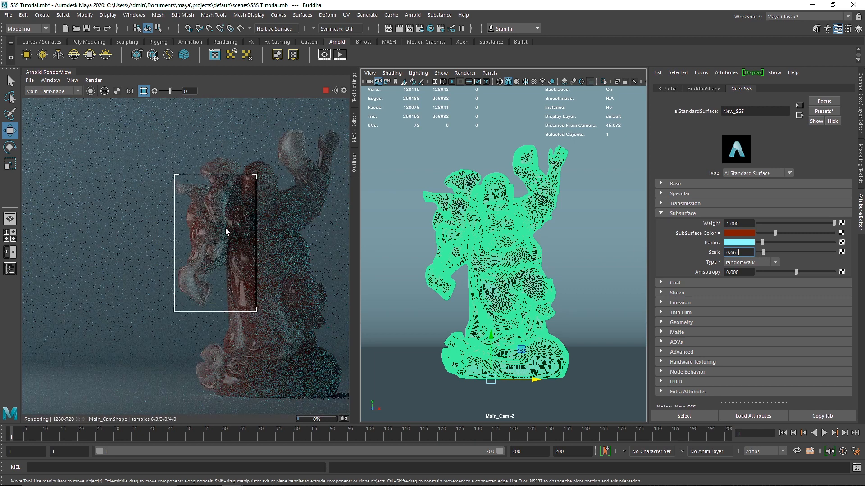
left_click(145, 90)
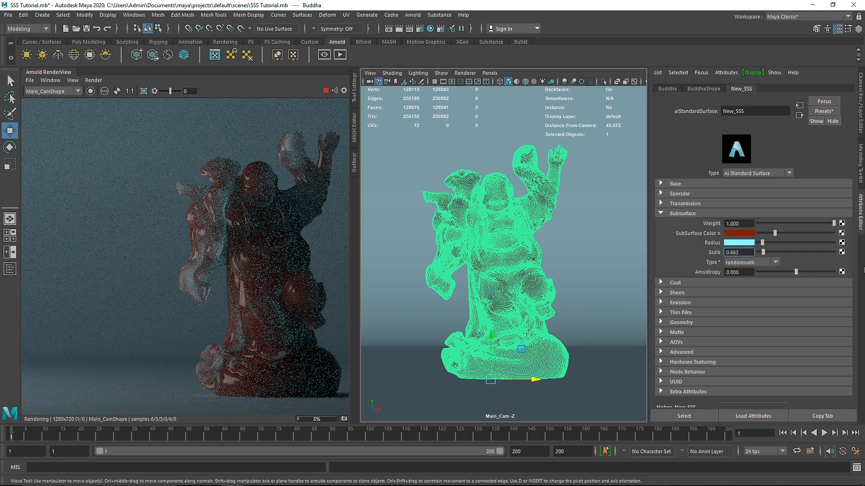
left_click_drag(762, 253, 771, 255)
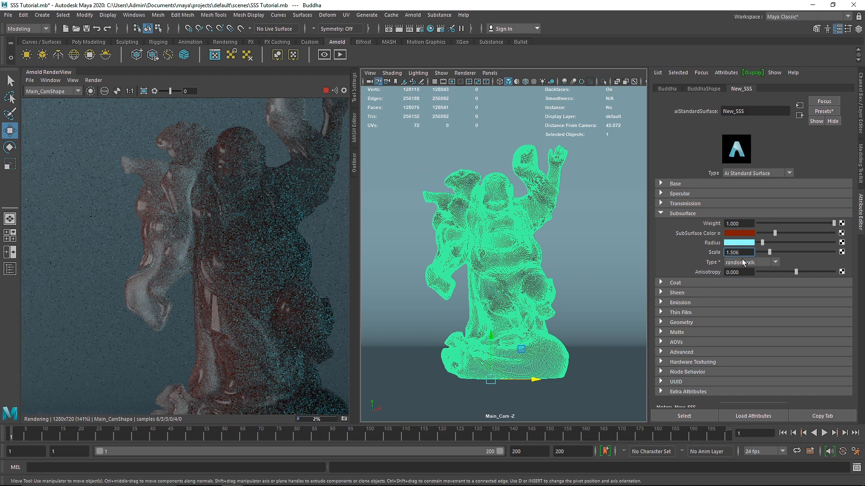
Switch the subsurface type to diffusion and set the subsurface scale to 9.157.
left_click(743, 261)
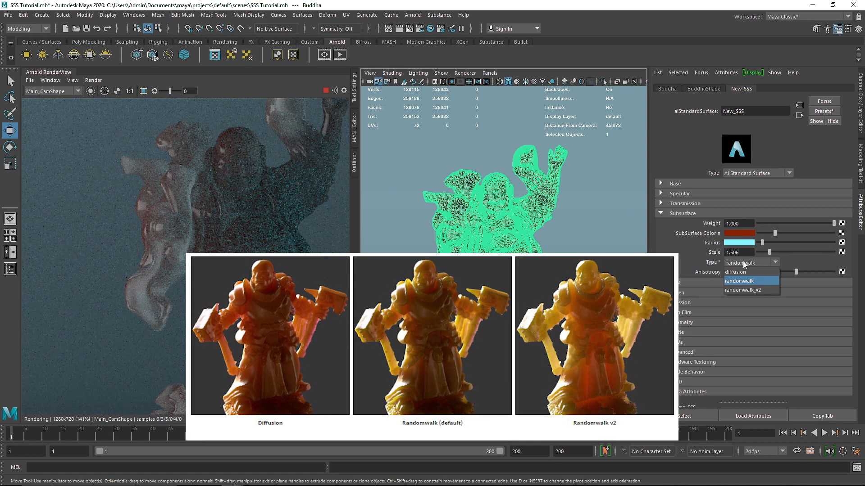
left_click(736, 272)
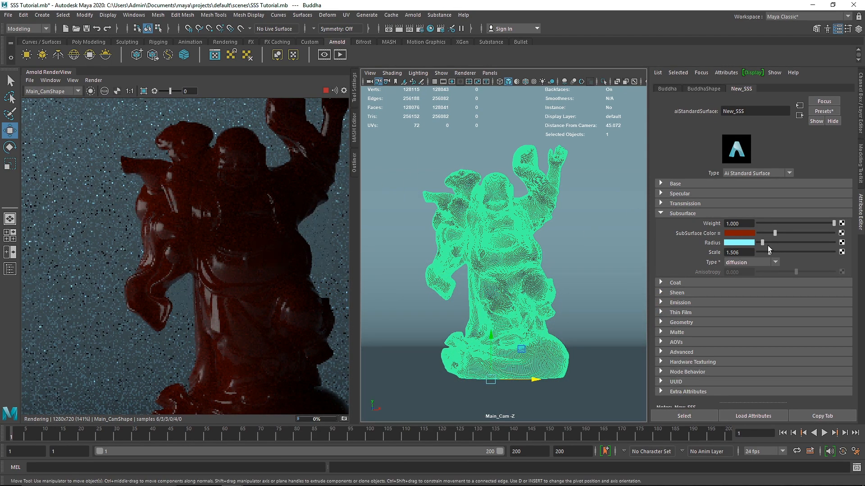
left_click_drag(787, 253, 827, 252)
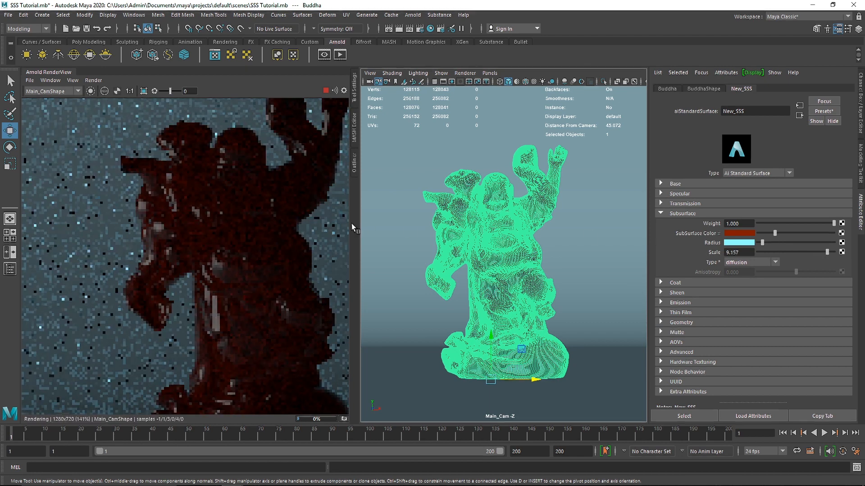
Raise the subsurface radius intensity to its maximum and refresh the render.
left_click_drag(762, 243, 834, 243)
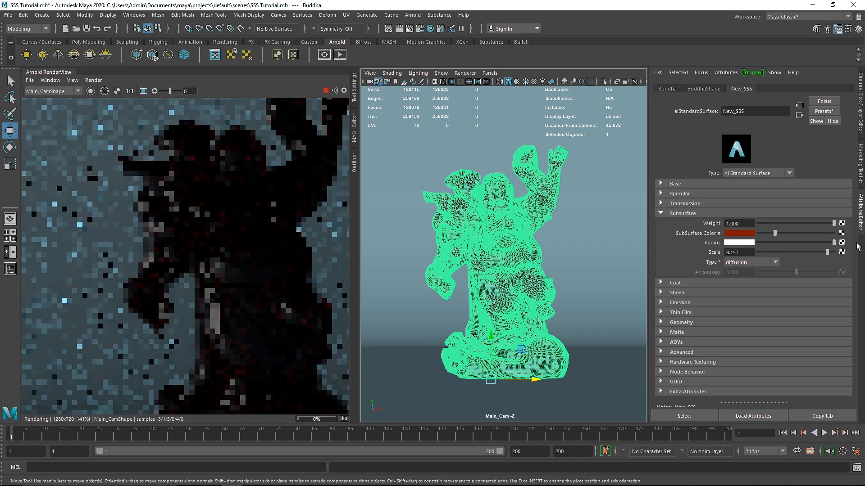
left_click(93, 82)
left_click(113, 145)
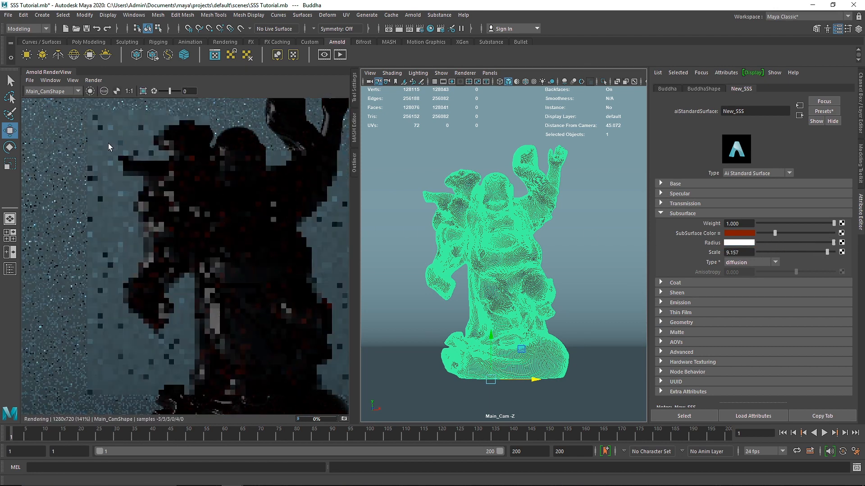
Lower the subsurface radius intensity and apply a tan preset to the subsurface color.
left_click_drag(794, 243, 790, 244)
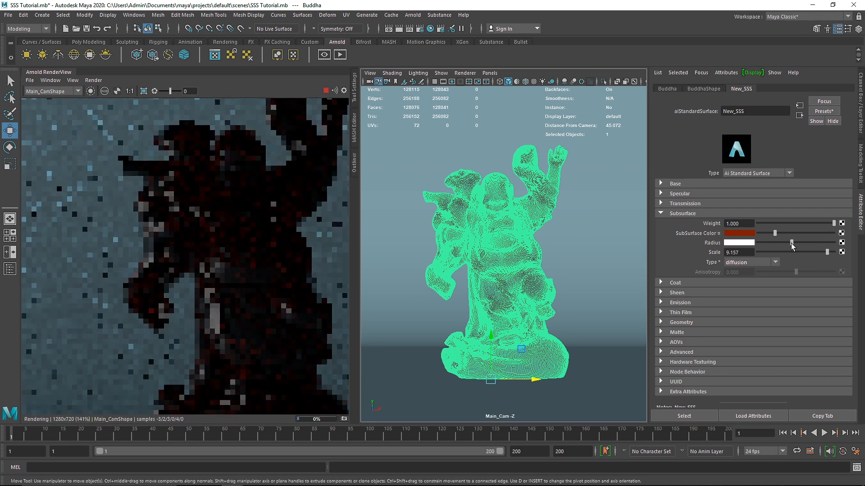
left_click(719, 233)
left_click(744, 302)
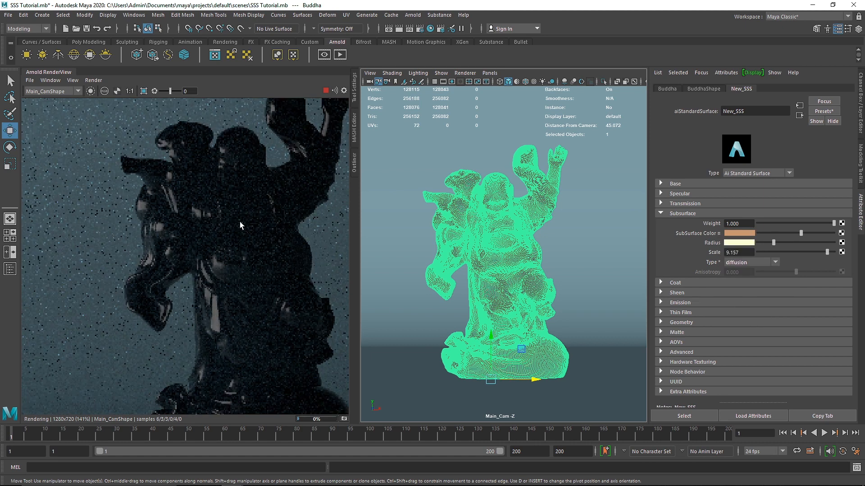
Try the randomwalk subsurface type on the statue's material and settle on randomwalk_v2.
left_click(753, 263)
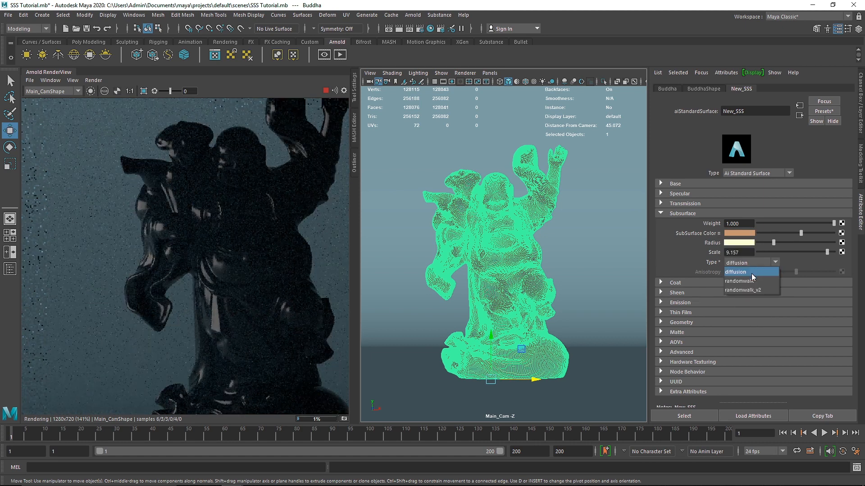
left_click(750, 282)
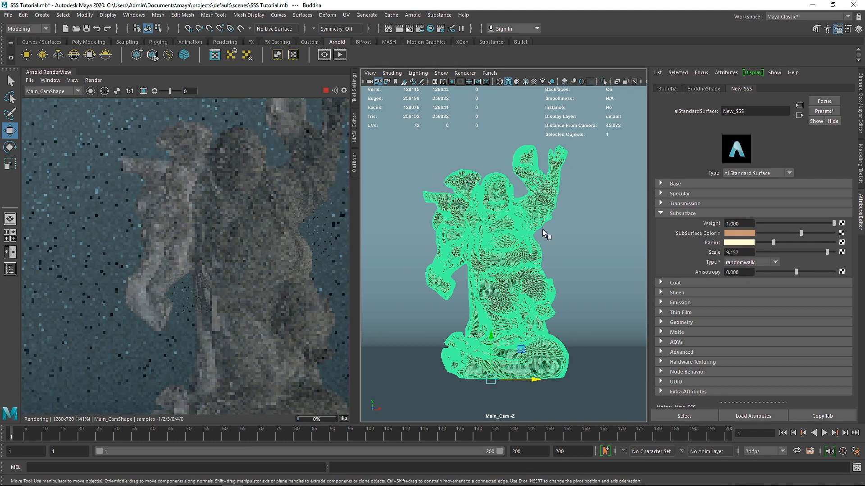
scroll(293, 206, "down", 2)
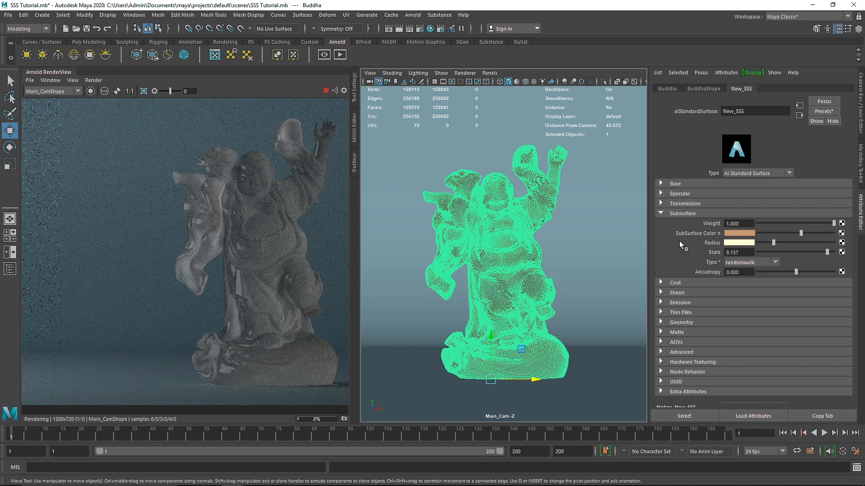
left_click(741, 262)
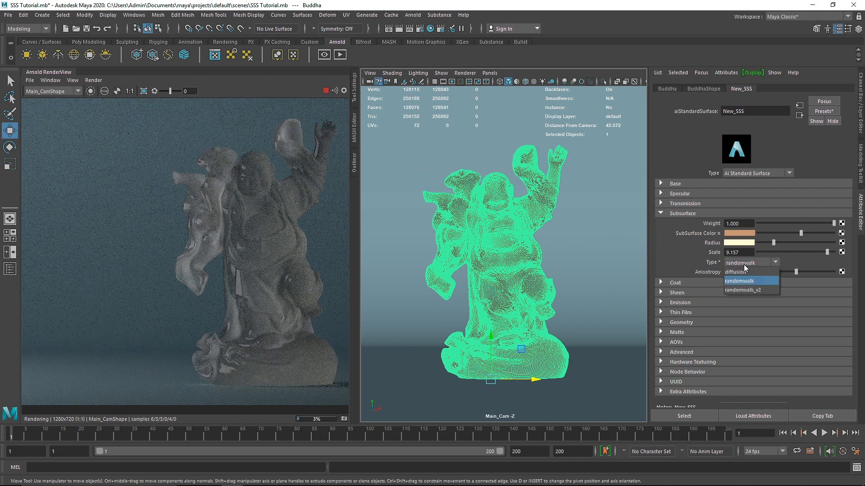
left_click(746, 290)
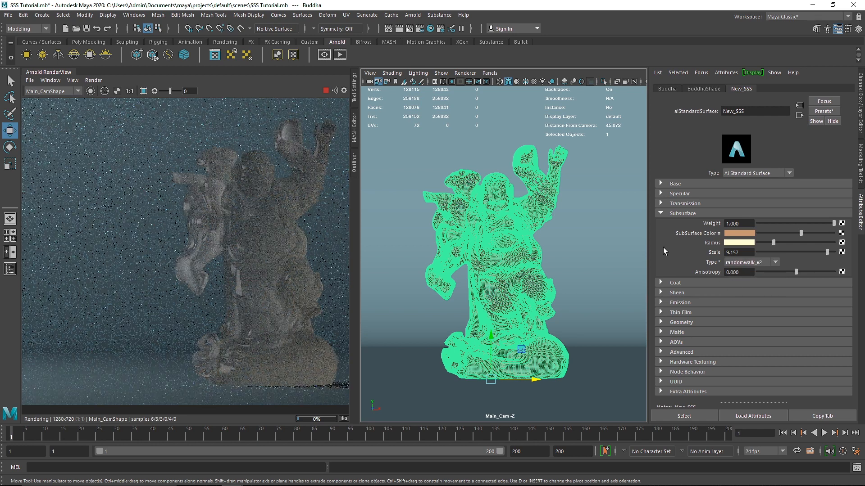
Apply a dark red preset with a peach radius to the subsurface color, keeping the type at randomwalk_v2.
left_click(712, 233)
left_click(739, 263)
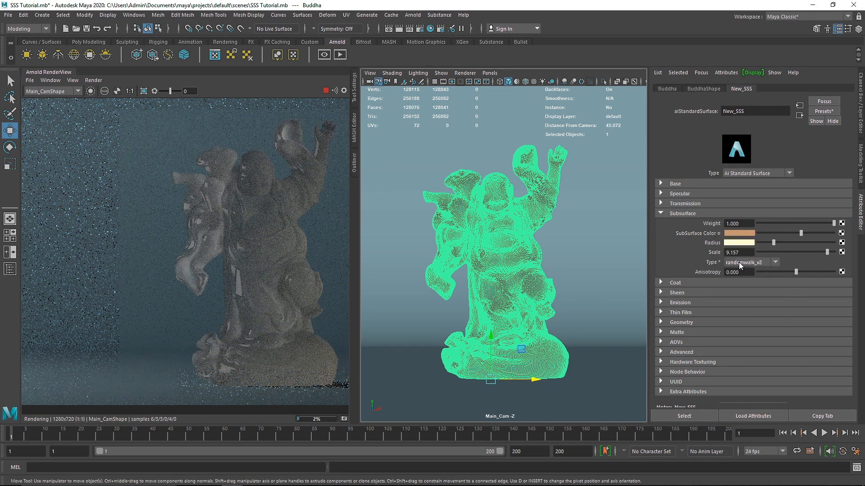
left_click(739, 263)
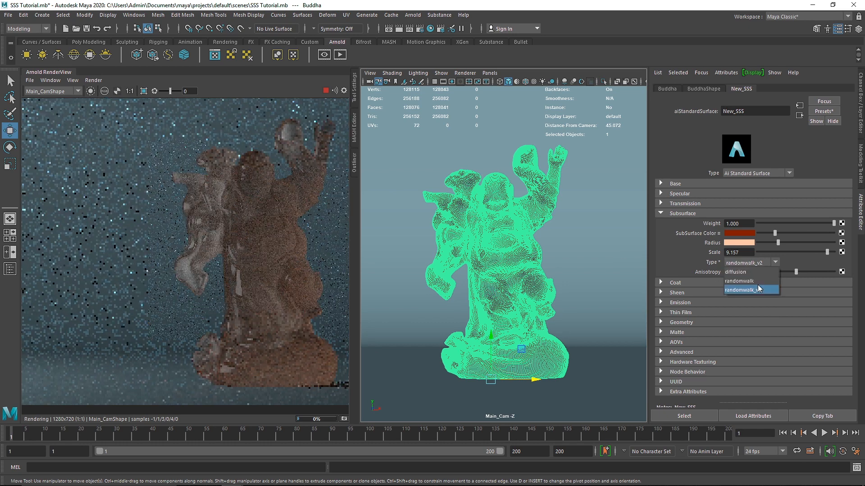
left_click(740, 291)
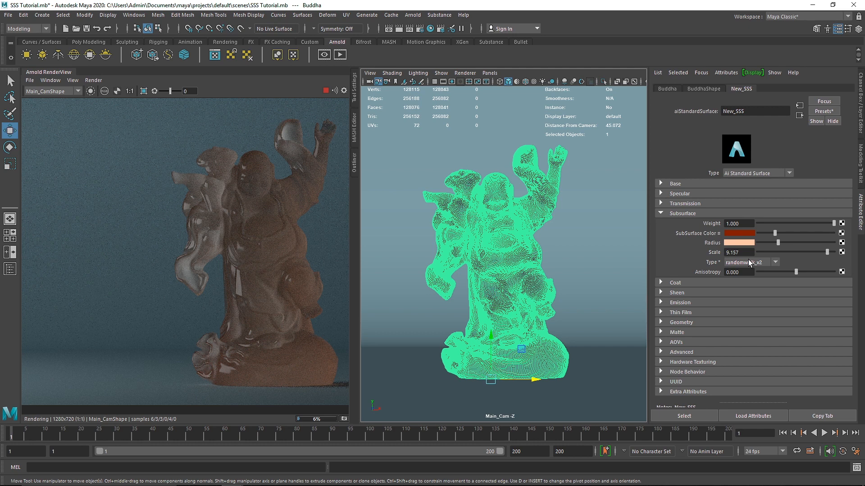
Try subsurface scales of 0.5 and 0.6 on the red material.
left_click_drag(754, 255, 728, 252)
type("0.5")
key("Return")
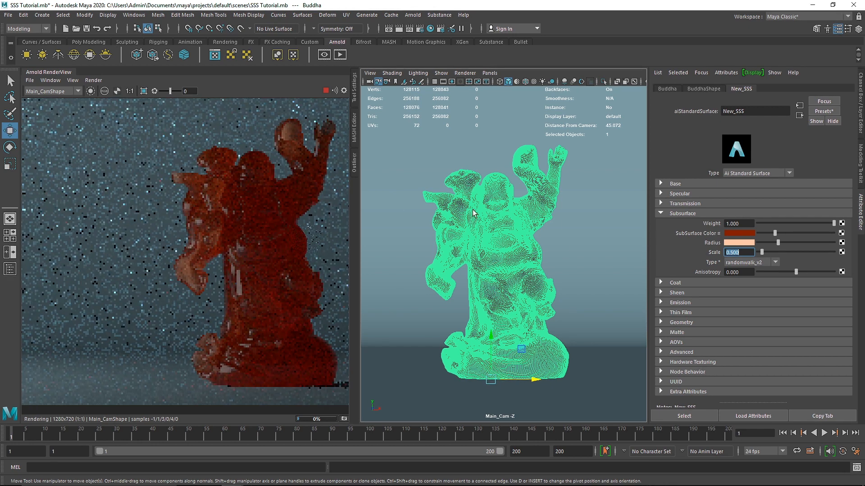
type("0.6")
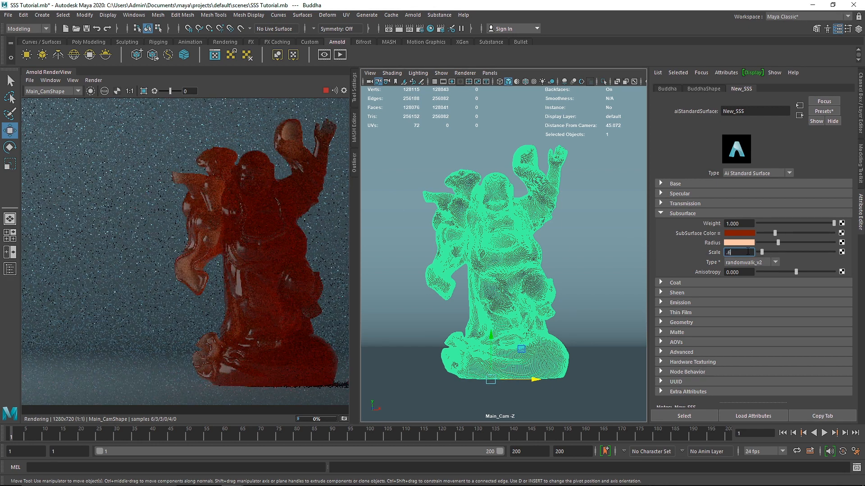
key("Return")
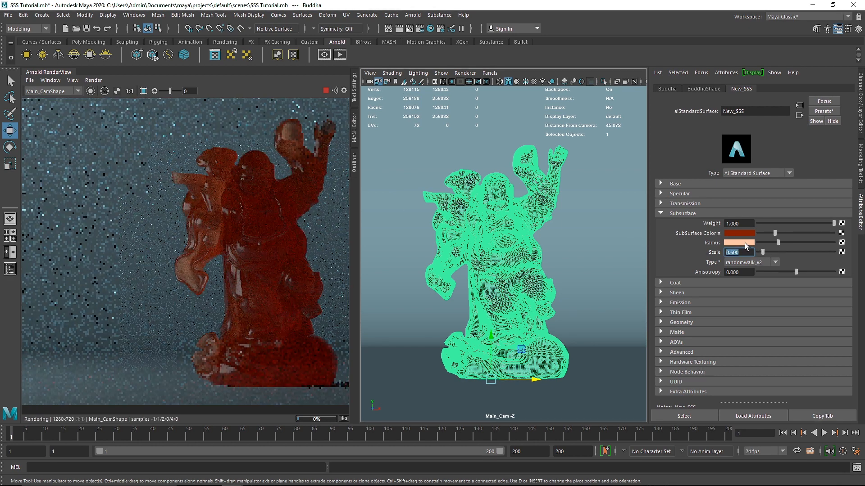
Shift the subsurface radius color from peach to pale yellow and set the scale to 0.3.
left_click(744, 242)
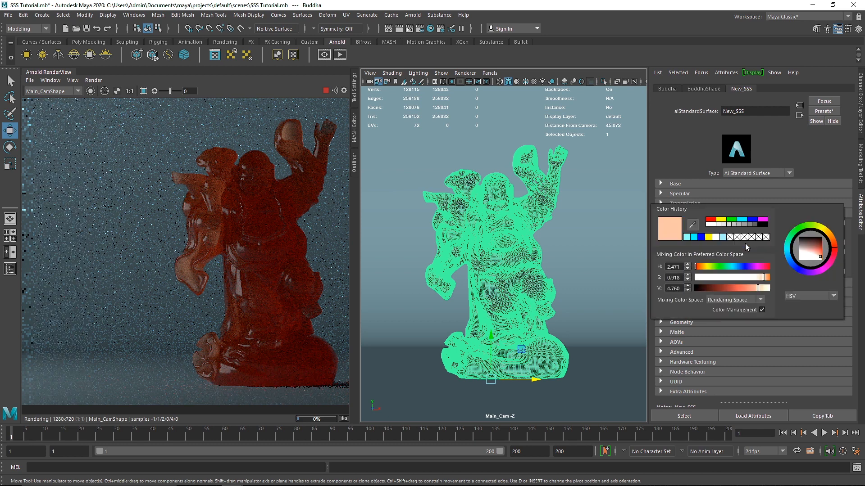
left_click(838, 244)
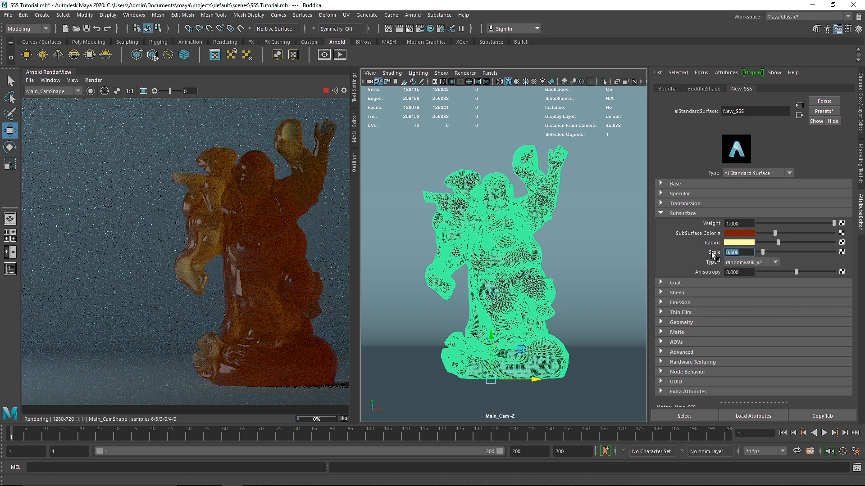
type("0.3")
key("Return")
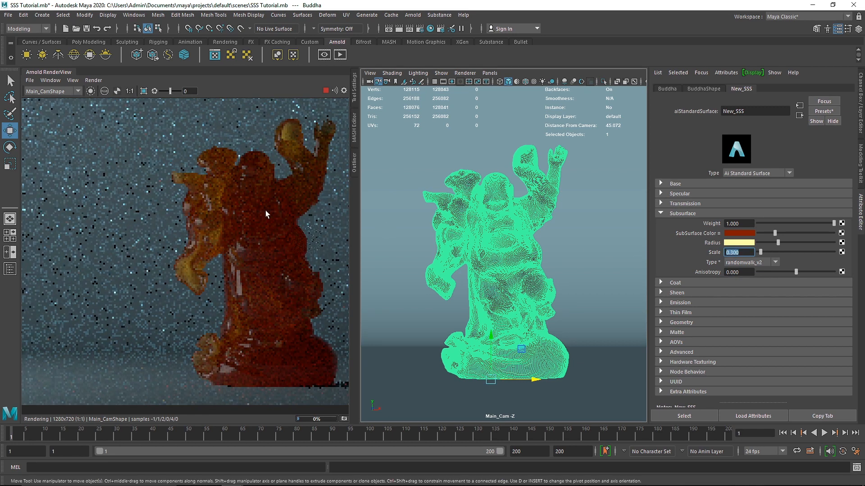
Fine-tune the pale yellow radius color and brighten the subsurface color to a stronger orange-red.
middle_click_drag(297, 230, 249, 232)
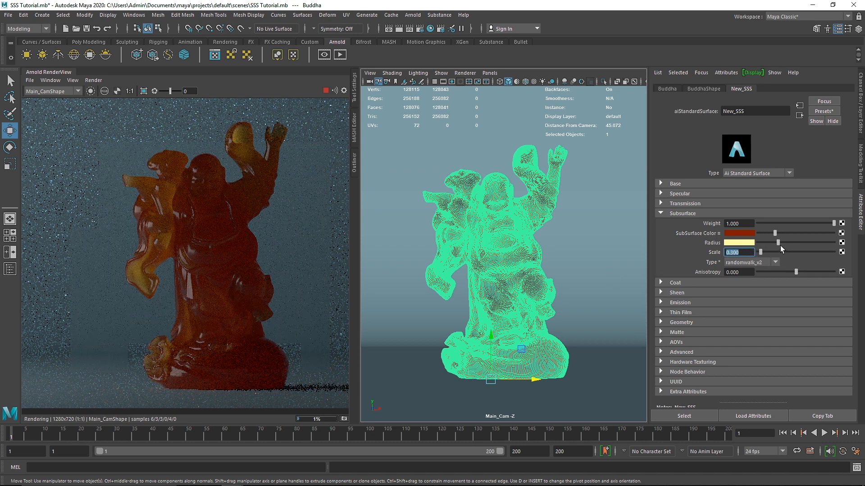
left_click(739, 242)
left_click_drag(854, 244, 858, 247)
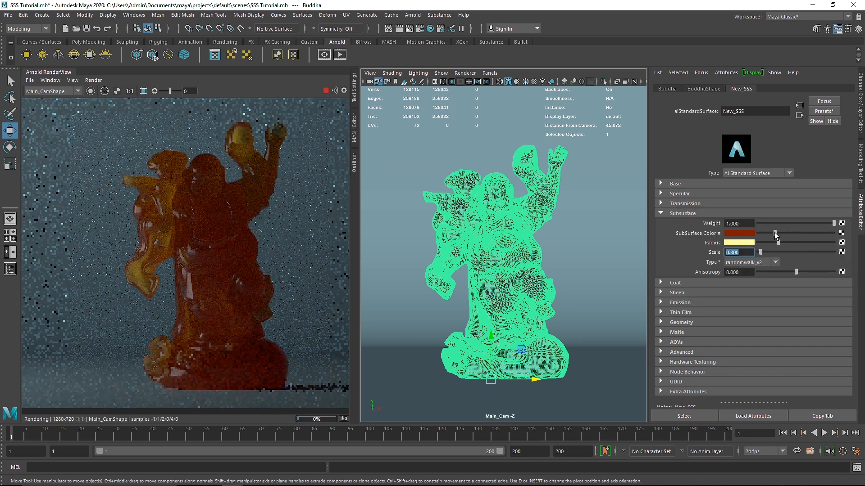
left_click_drag(774, 232, 791, 231)
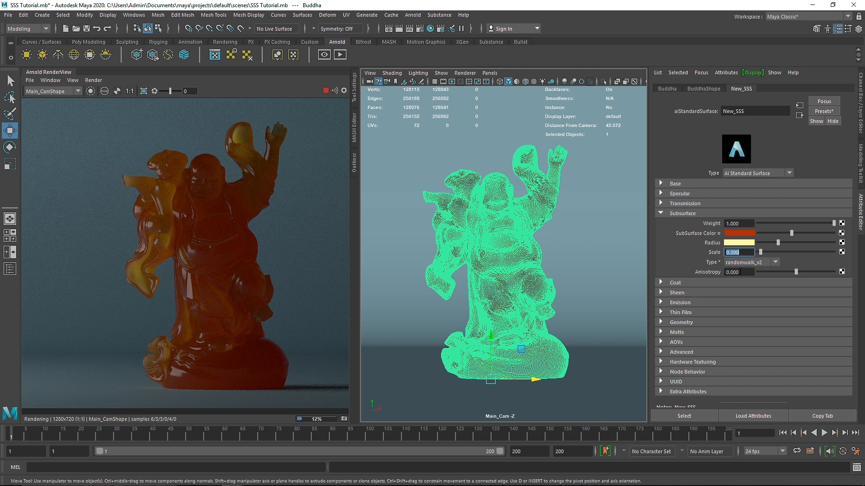
Try positive subsurface anisotropy values, including 0.5, 0.988 and 0.880.
left_click(740, 272)
type("0.5")
key("Return")
mouse_move(815, 272)
left_mouse_down()
mouse_move(847, 273)
mouse_move(826, 272)
left_mouse_up()
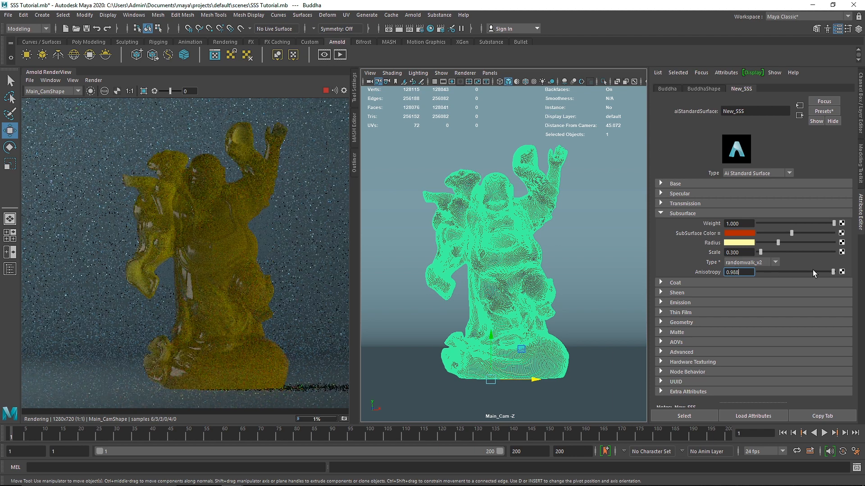
mouse_move(814, 273)
left_mouse_down()
mouse_move(750, 276)
mouse_move(828, 272)
left_mouse_up()
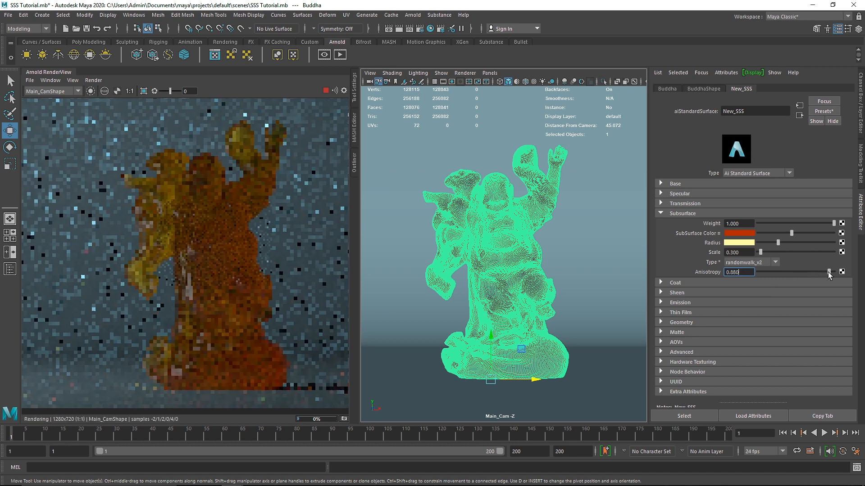
Limit the render to a crop region and zoom in on the side of the statue's lower body.
left_click_drag(120, 155, 264, 370)
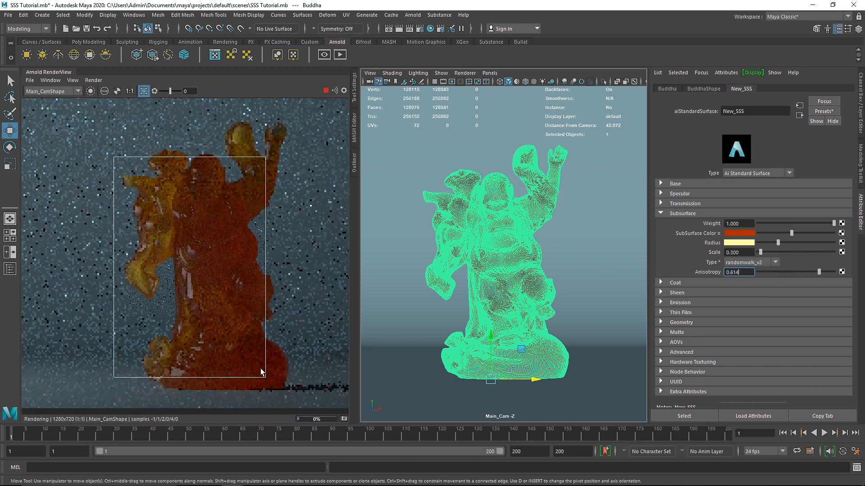
left_click_drag(279, 271, 209, 331)
scroll(210, 334, "up", 5)
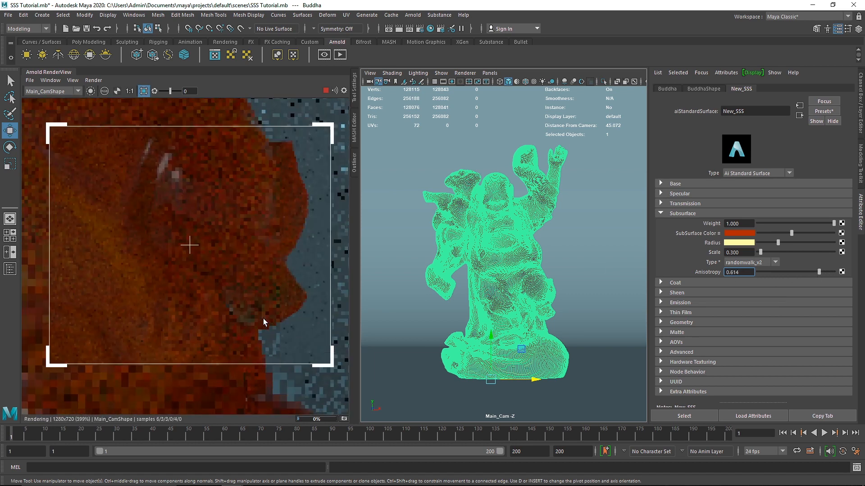
Set the subsurface anisotropy to 0 and store a snapshot of the cropped render.
left_click_drag(749, 273, 677, 275)
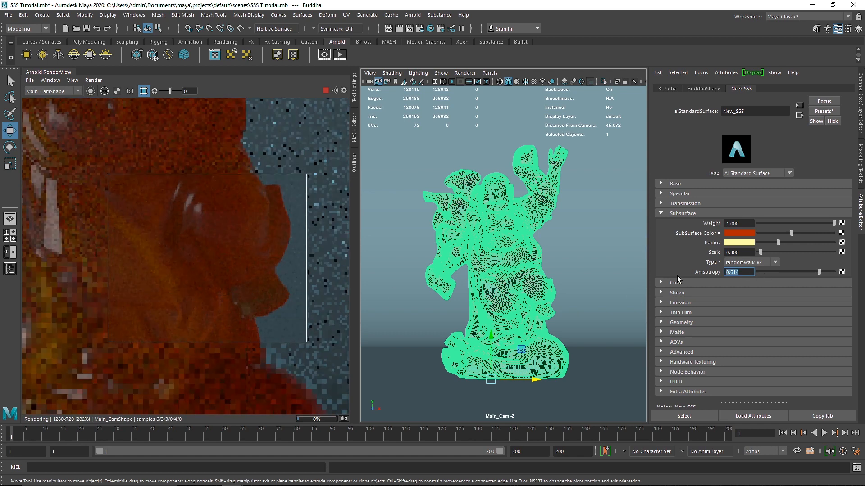
type("0")
key("Return")
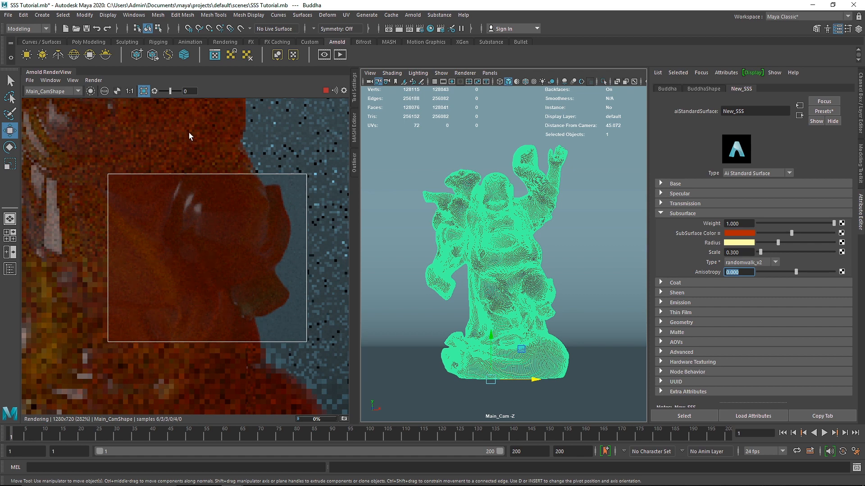
left_click(343, 420)
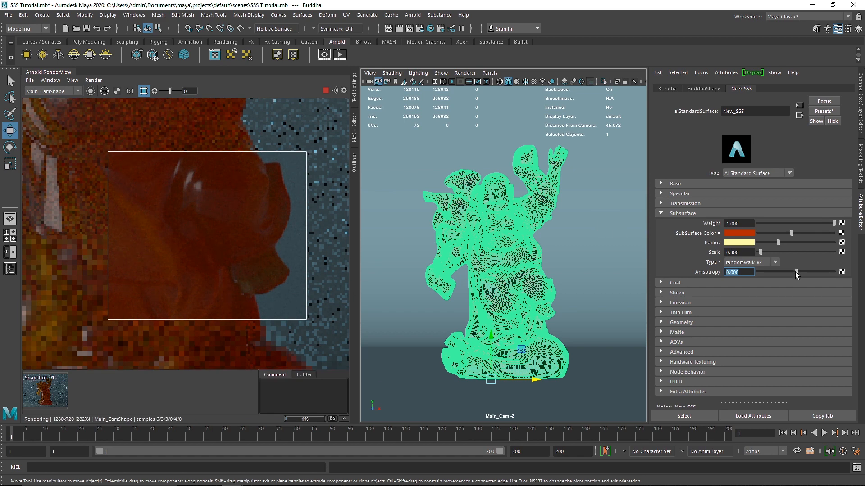
Store two more render snapshots, one with anisotropy at 0.940 and one with it at -0.940.
left_click_drag(817, 271, 831, 272)
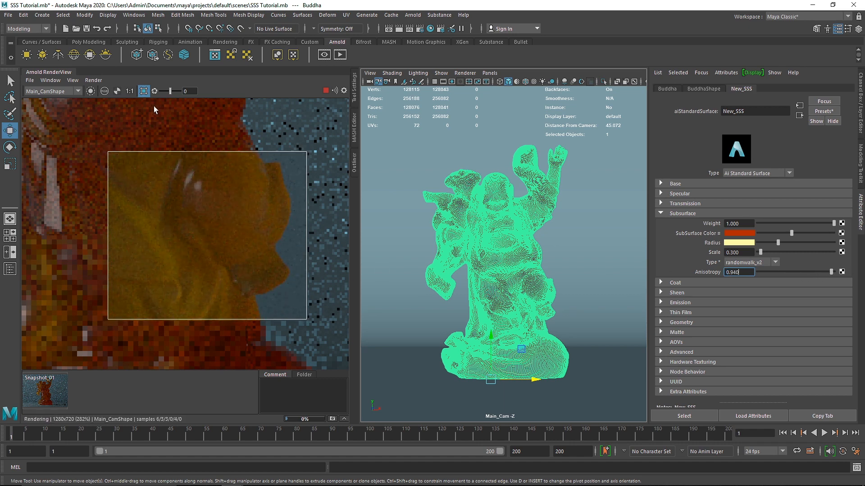
left_click(332, 418)
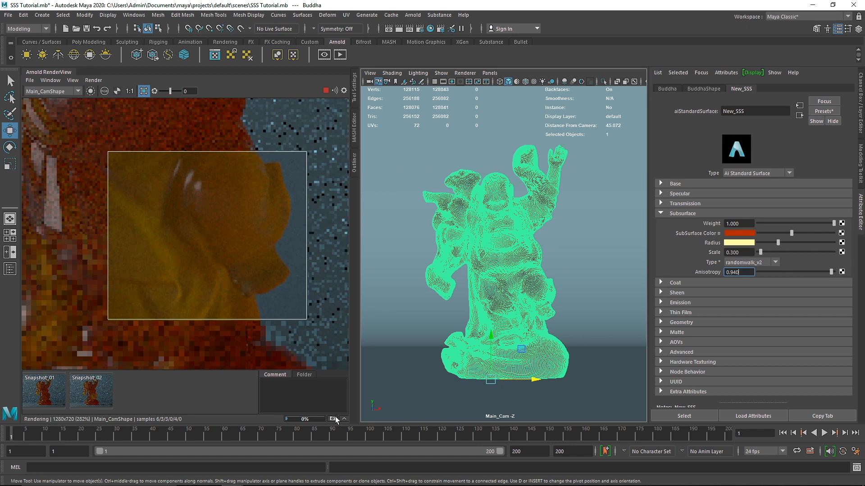
left_click_drag(819, 272, 760, 272)
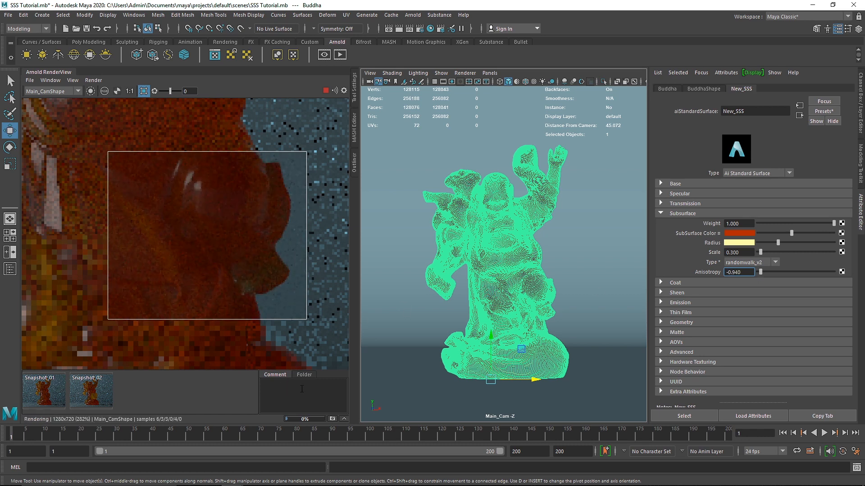
left_click(332, 419)
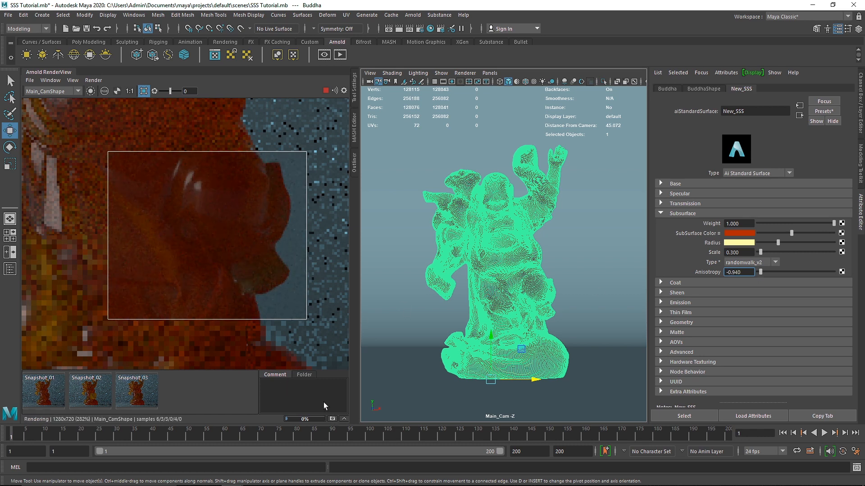
Compare the three stored anisotropy snapshots with each other and return to the live render.
left_click(60, 389)
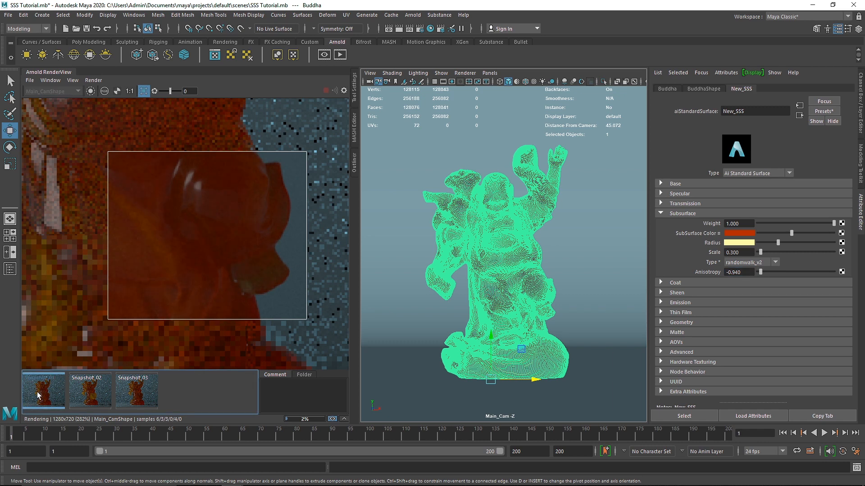
left_click(78, 396)
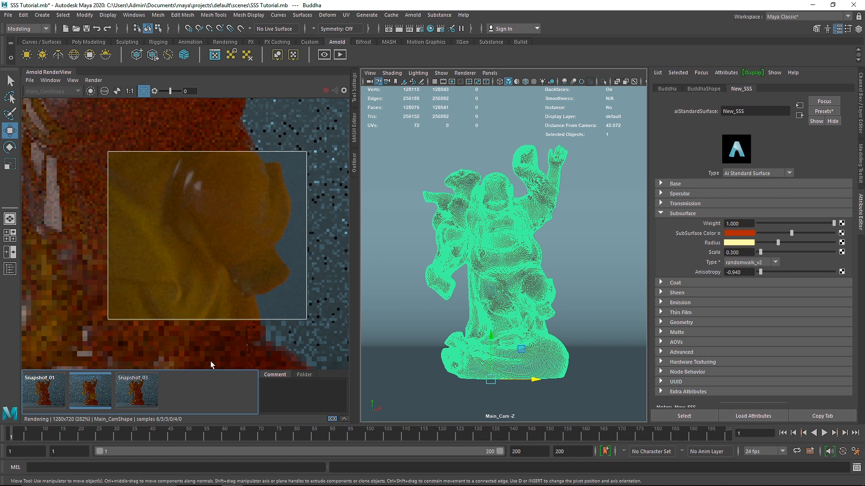
left_click(142, 388)
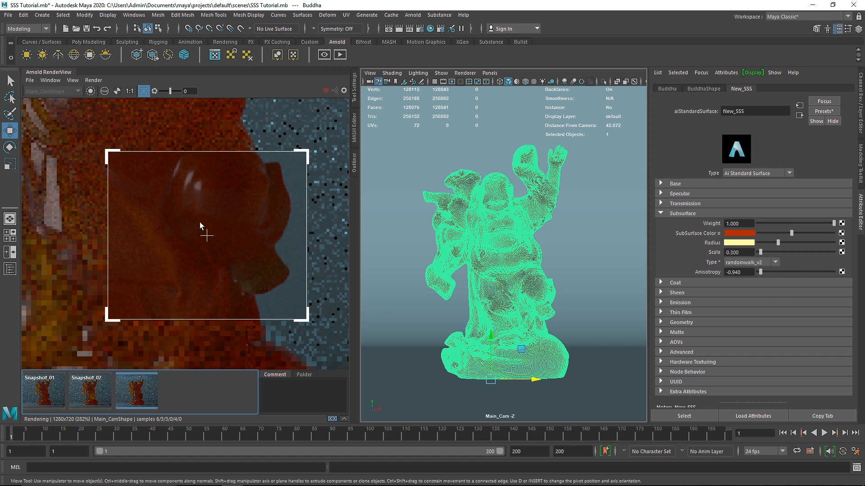
left_click(45, 393)
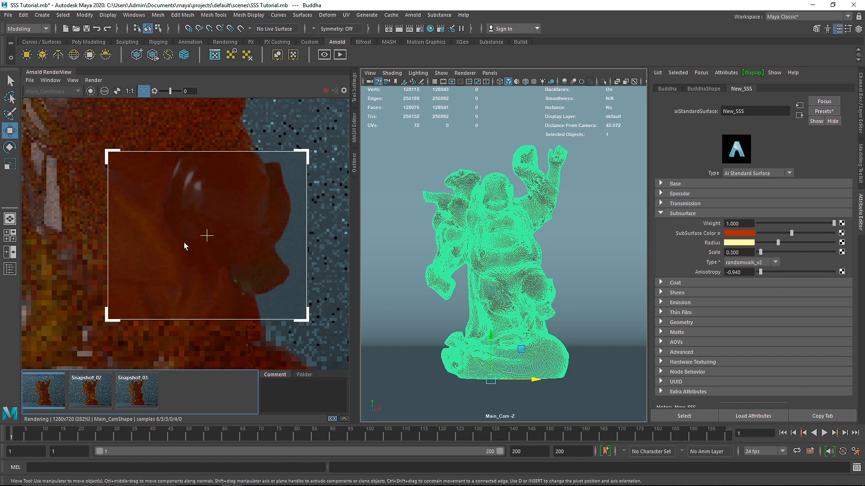
left_click(135, 391)
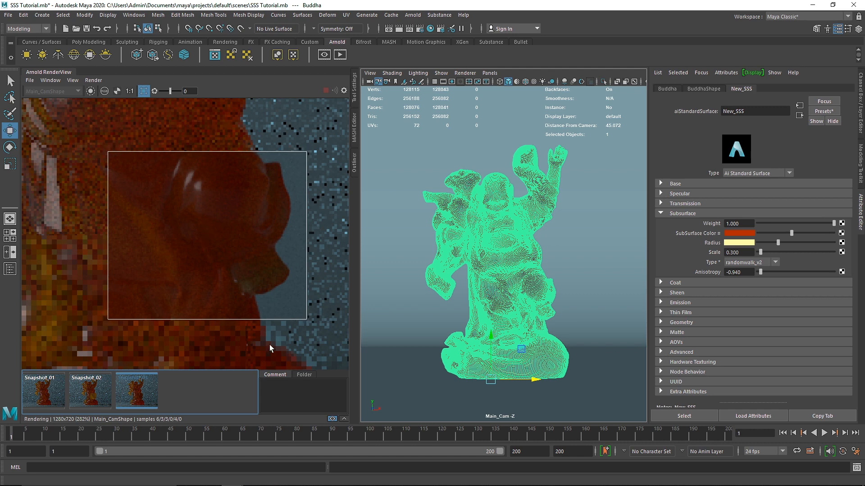
left_click(335, 420)
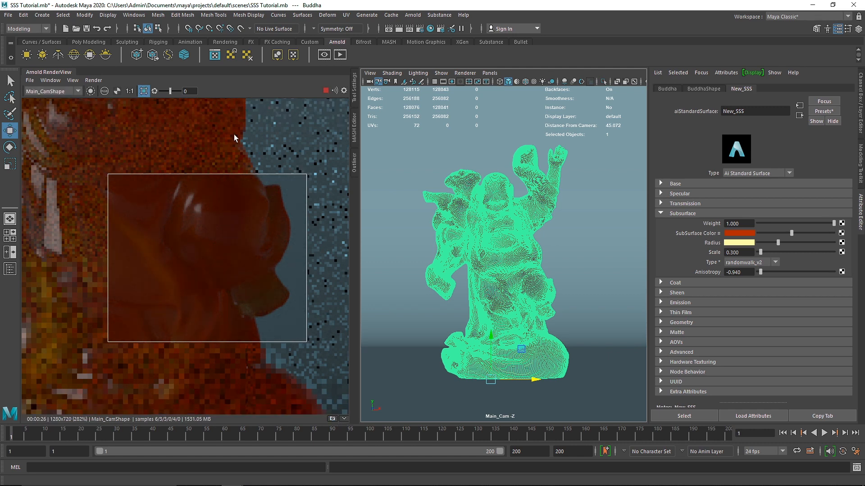
Turn off the crop region and close the Arnold RenderView.
left_click(143, 91)
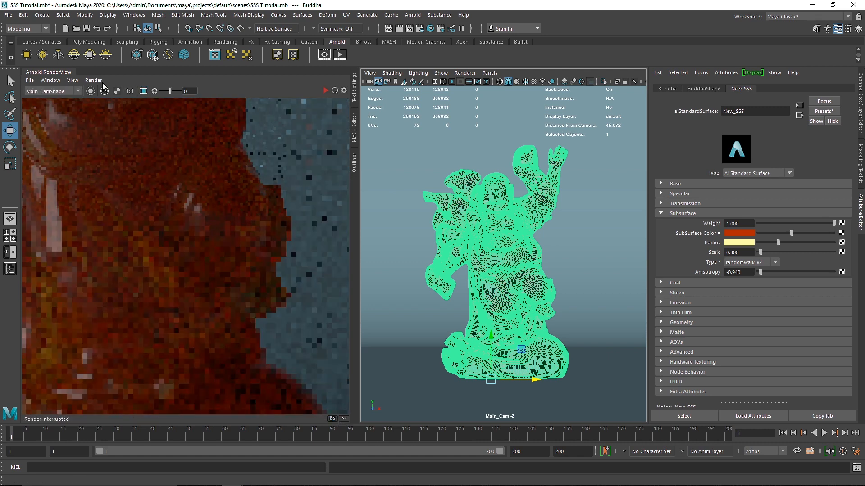
right_click(62, 74)
left_click(82, 108)
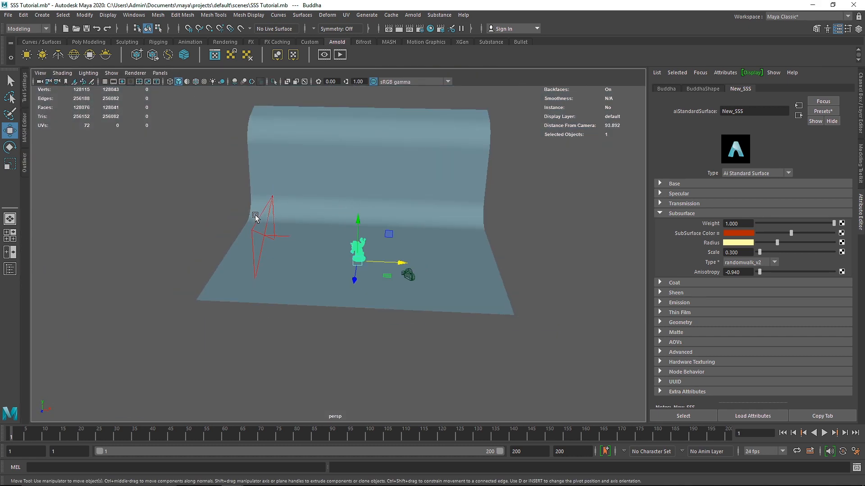
Duplicate the area light and place the copy on the statue's opposite side with Translate X 14.967 and Rotate Y 90.
mouse_move(255, 218)
left_mouse_down("alt")
mouse_move(274, 218)
mouse_move(251, 221)
left_mouse_up("alt")
left_click(253, 219)
key("ctrl+d")
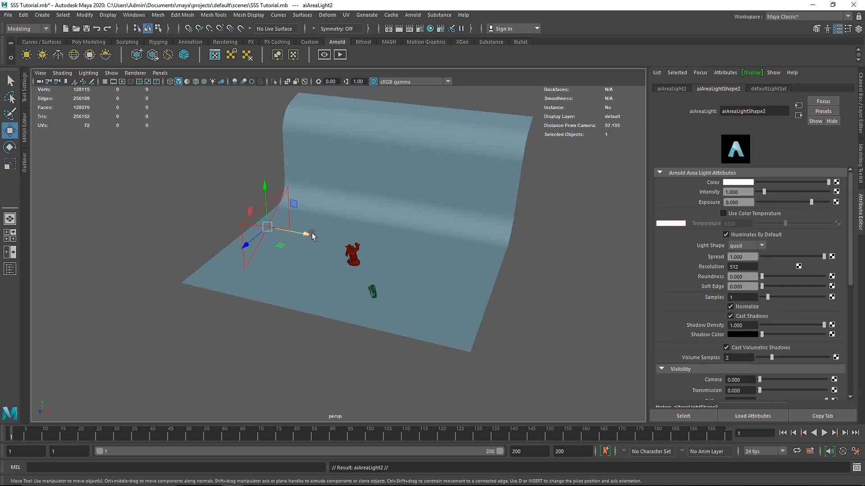
key("ctrl+a")
double_click(829, 98)
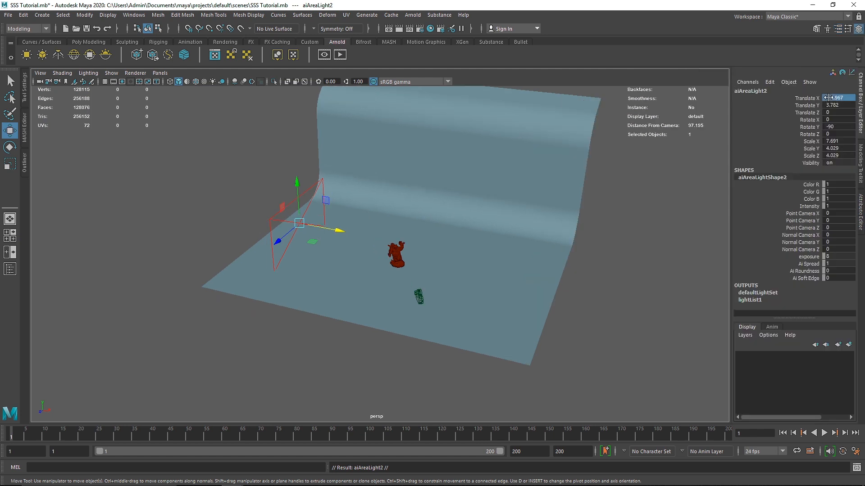
left_click(839, 98)
key("Home")
key("Delete")
key("Return")
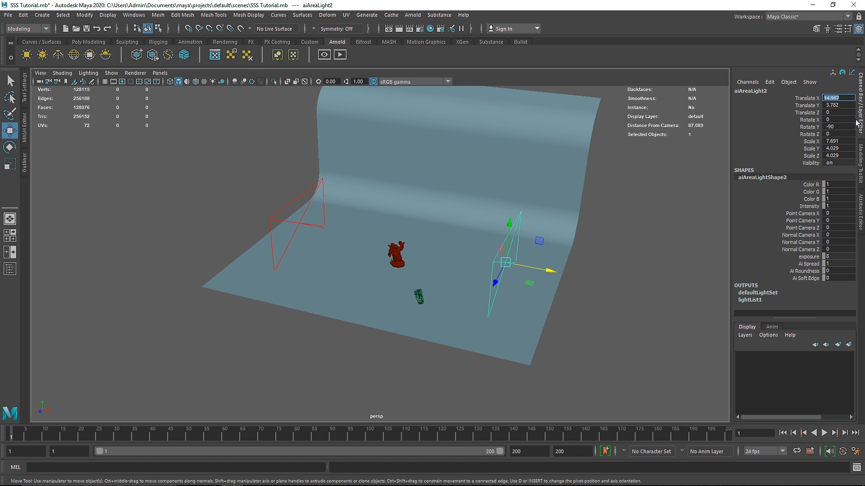
double_click(840, 126)
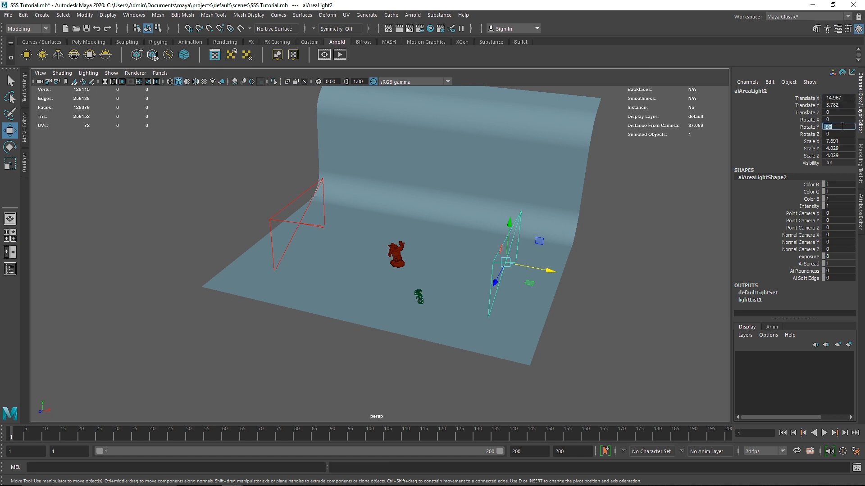
key("Return")
Duplicate the original area light (aiAreaLight1) again and set the copy's Translate X to 0.
left_click_drag(563, 221, 414, 254, "alt")
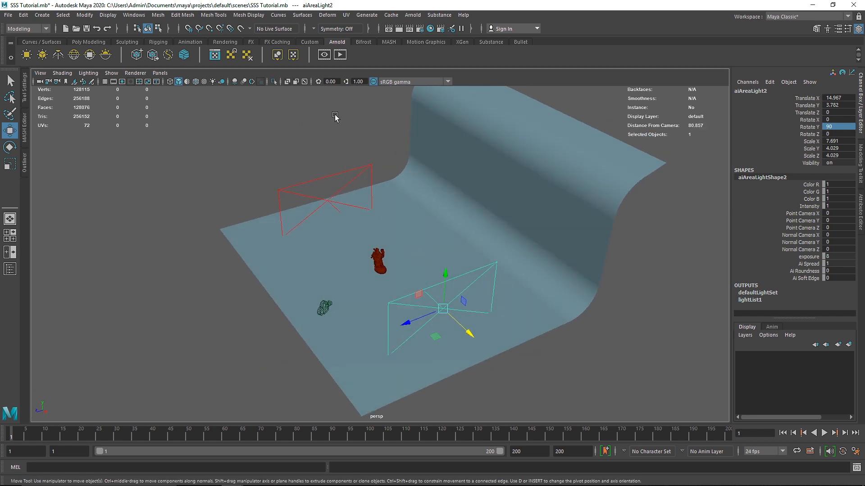
left_click(316, 177)
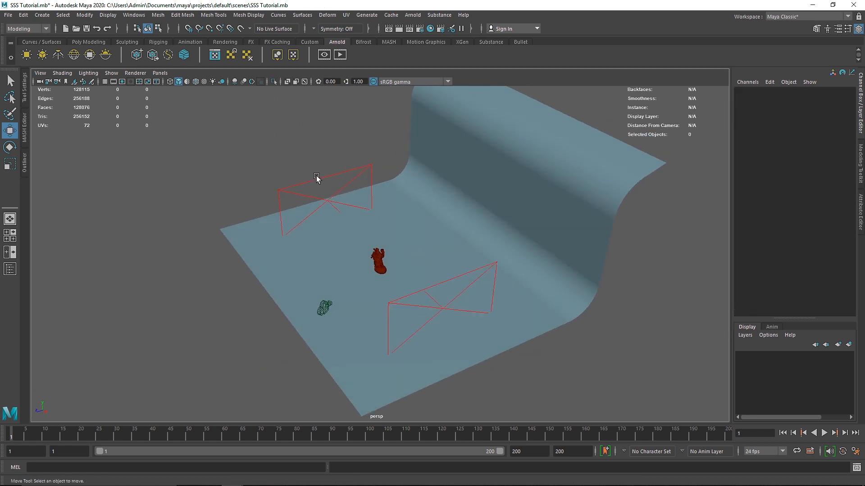
left_click(329, 176)
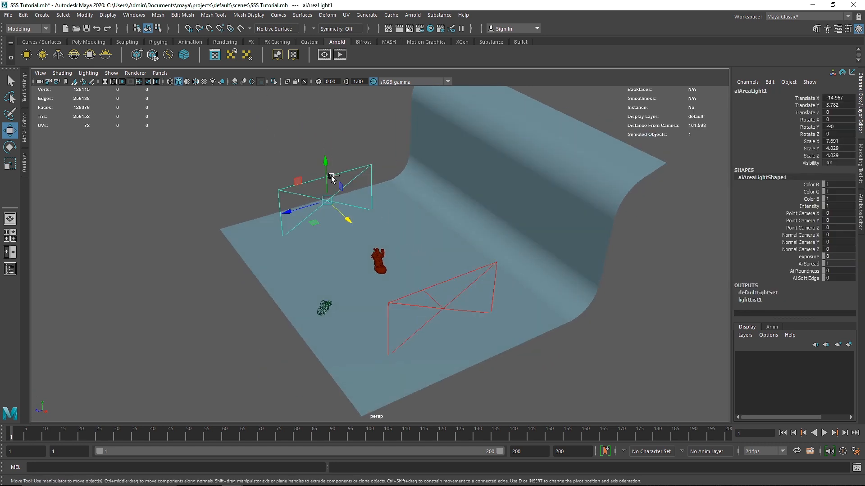
double_click(837, 97)
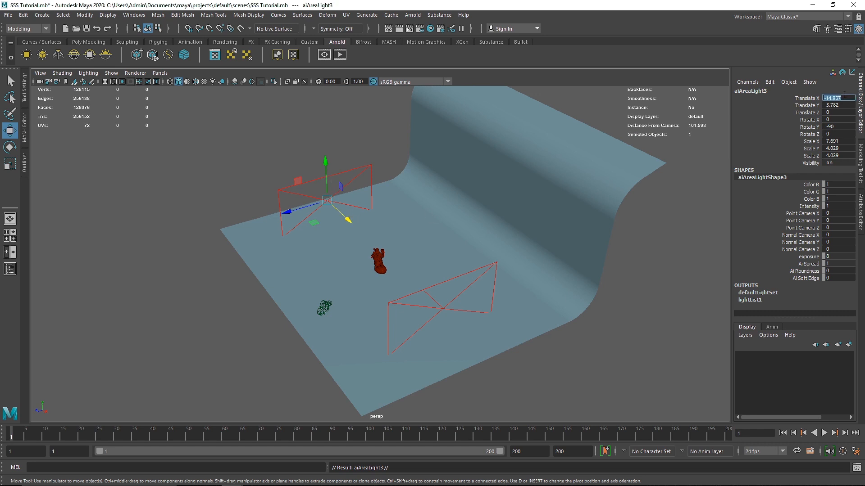
type("0")
key("Return")
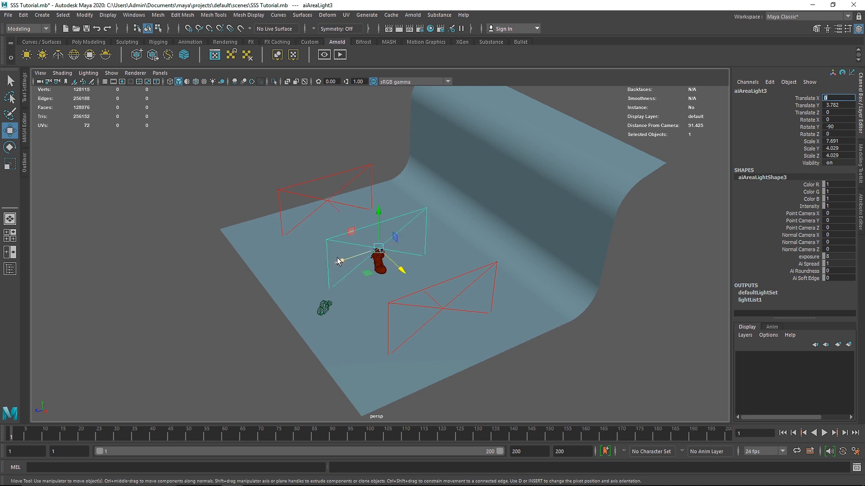
Move the third area light behind the statue to about -7.821 in Translate Z and set its Rotate Y to 180.
left_click_drag(337, 257, 384, 242)
key("e")
left_click_drag(457, 248, 432, 237)
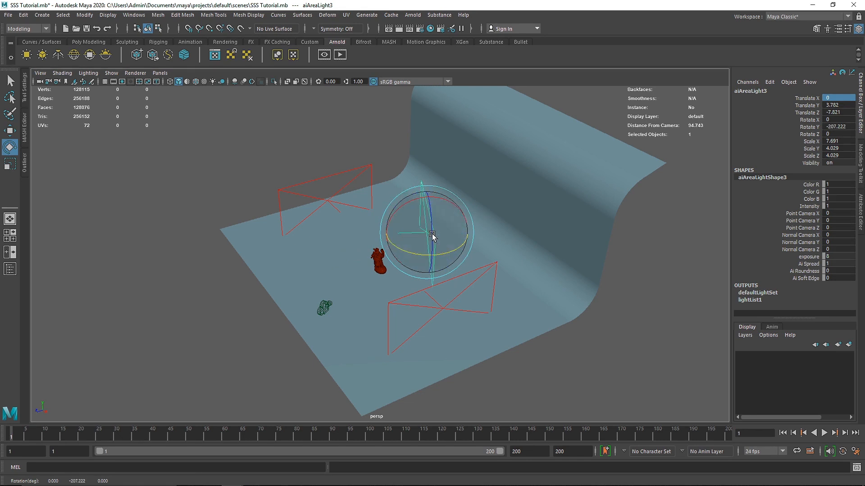
double_click(838, 127)
type("0")
key("Return")
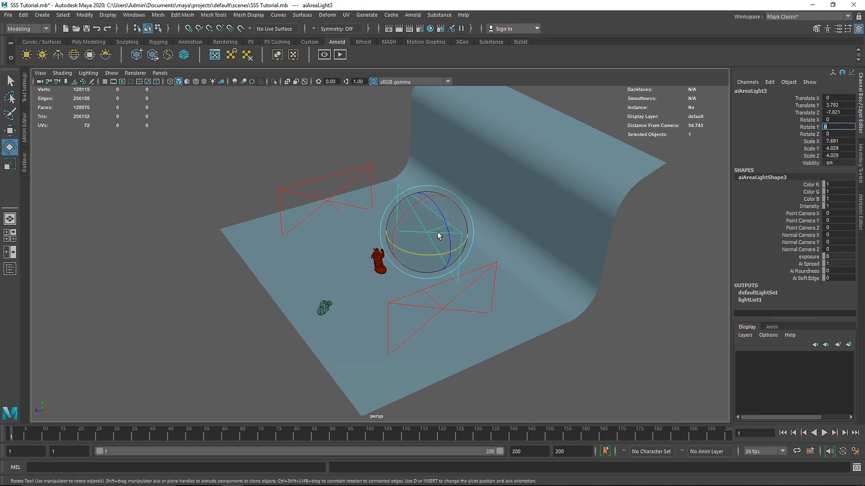
type("180")
key("Return")
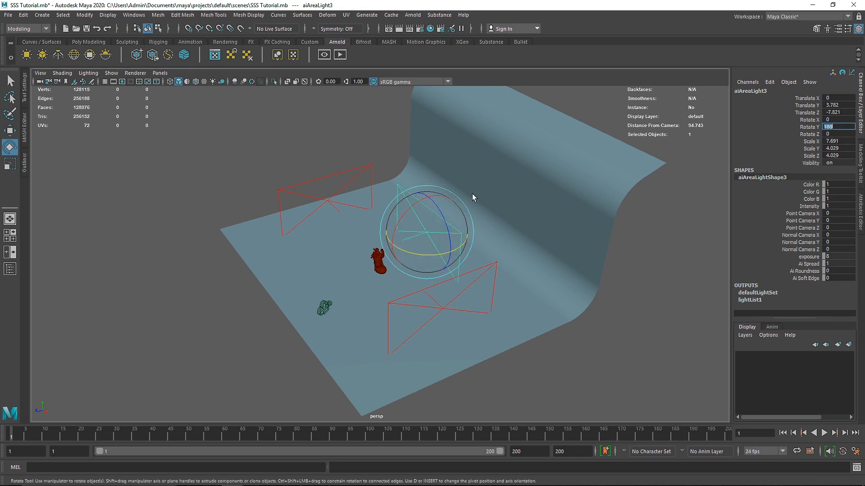
Move the third area light farther back to about -13.133 in Translate Z and view the scene through Main_Cam.
left_click(343, 103)
left_click_drag(495, 207, 445, 208, "alt")
left_click(423, 219)
key("w")
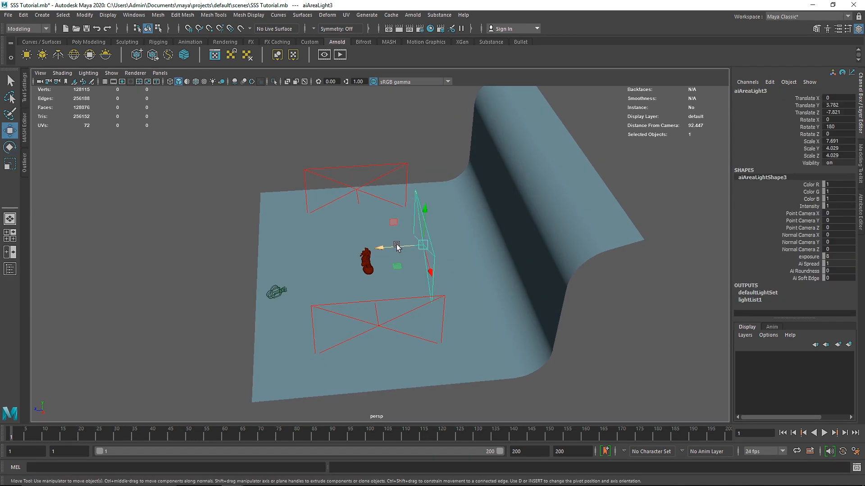
left_click_drag(397, 248, 411, 204)
left_click(160, 73)
mouse_move(207, 81)
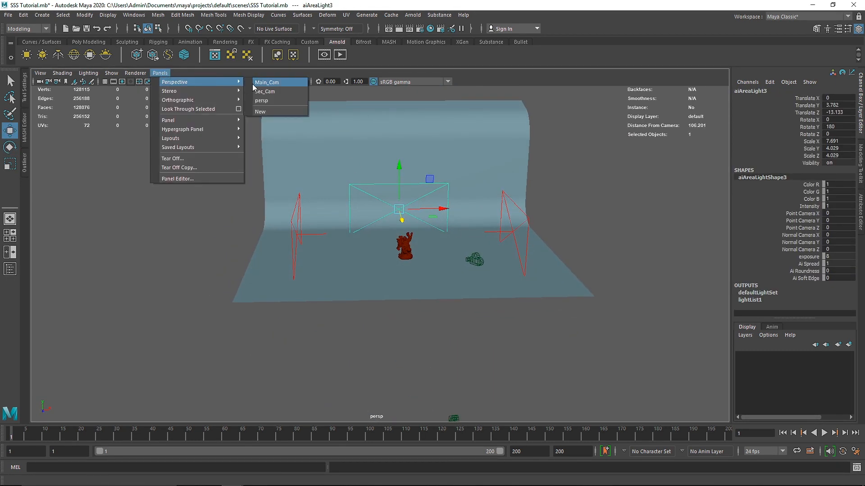
left_click(266, 82)
Show the Outliner and rename aiAreaLight1 to Key.
left_click(24, 163)
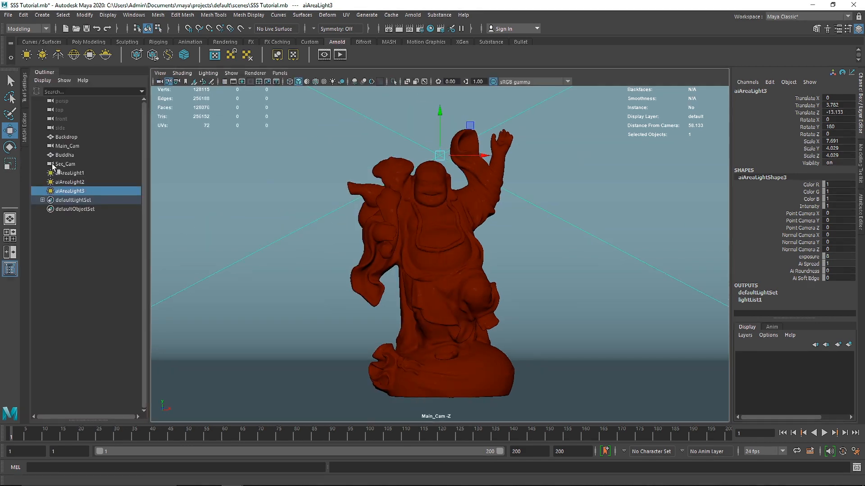
left_click(83, 175)
left_click(10, 269)
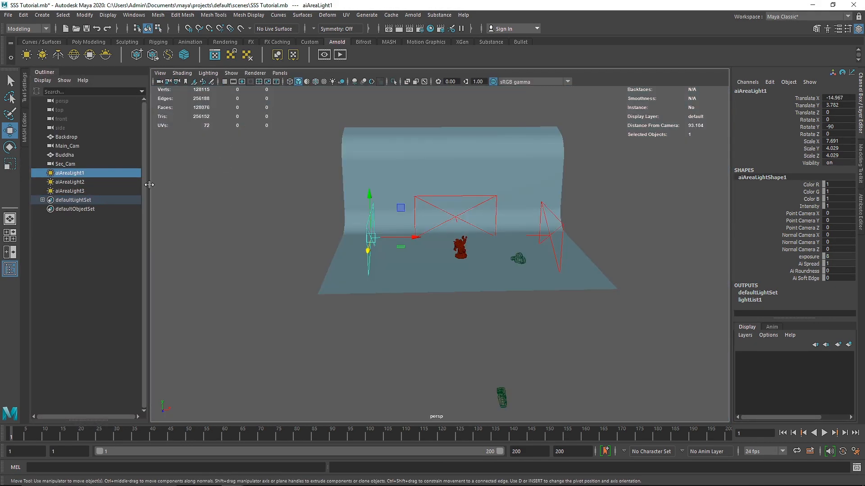
double_click(70, 173)
type("y")
key("Return")
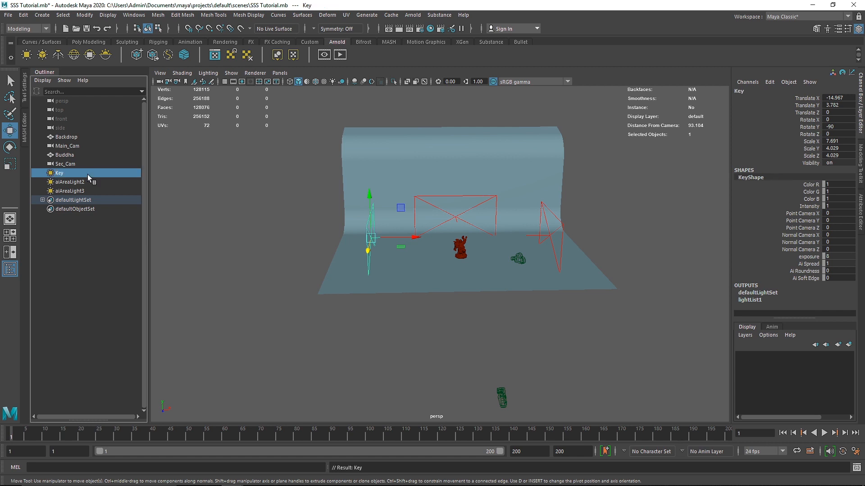
Rename aiAreaLight2 to Fill and aiAreaLight3 to Back.
double_click(87, 183)
type("Fil")
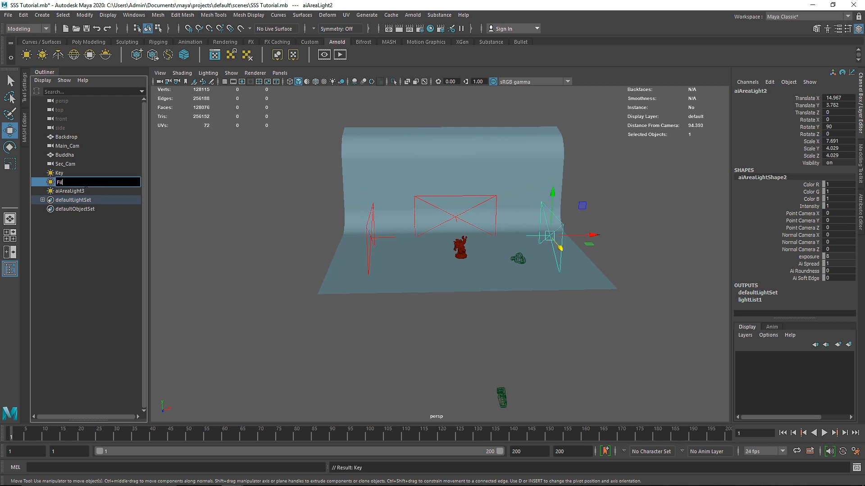
type("l")
key("Return")
double_click(86, 191)
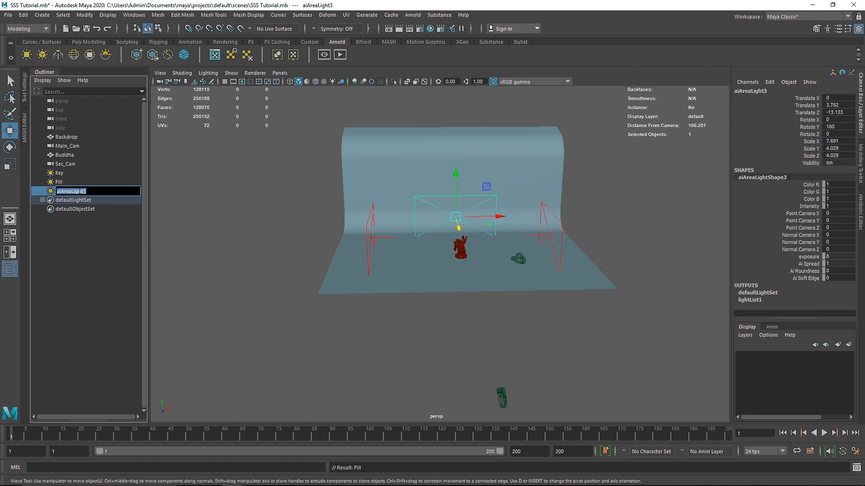
type("Back")
key("Return")
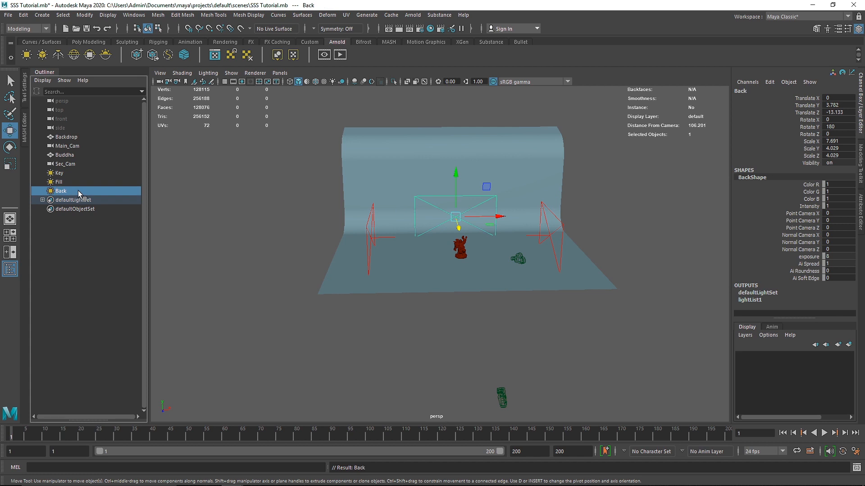
Deselect everything, switch the viewport to Main_Cam and hide the Outliner.
left_click(223, 138)
left_click(280, 73)
mouse_move(356, 83)
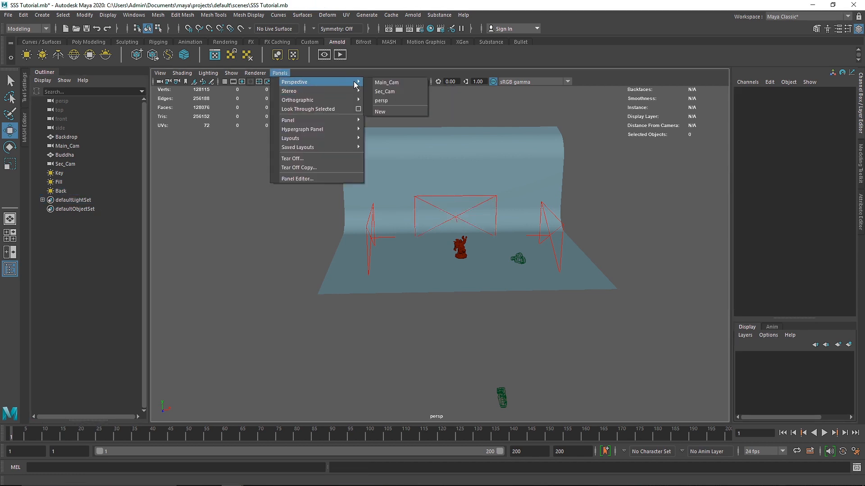
left_click(386, 83)
left_click(53, 72)
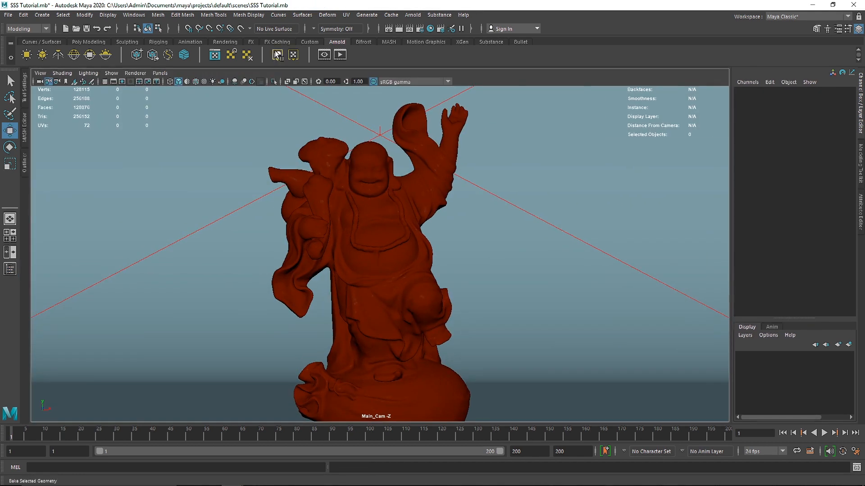
Open the Arnold RenderView, fit the whole image in it and start a live IPR render.
left_click(341, 55)
scroll(215, 135, "down", 3)
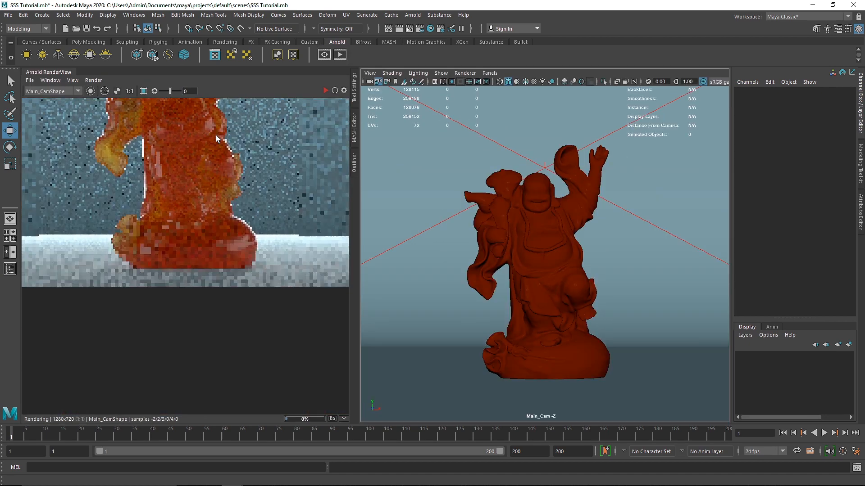
left_click(272, 147)
key("f")
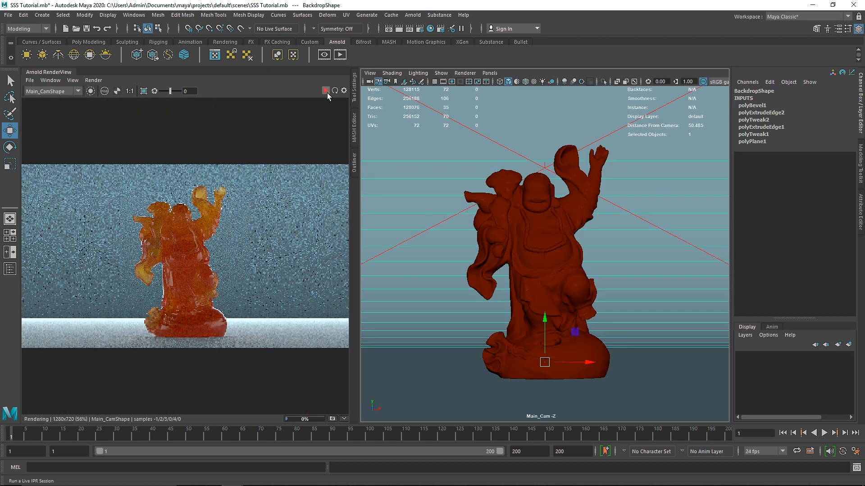
left_click(326, 93)
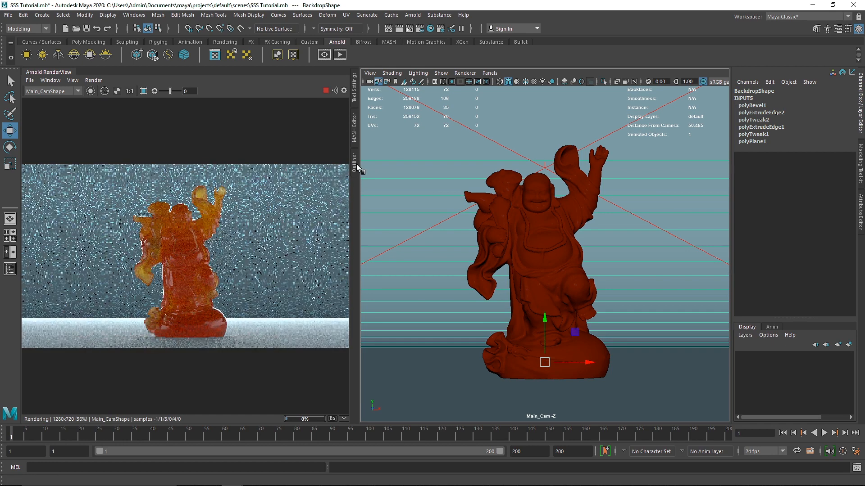
Stop the live render and open the Relationship Editor for light-centric light linking.
left_click(356, 163)
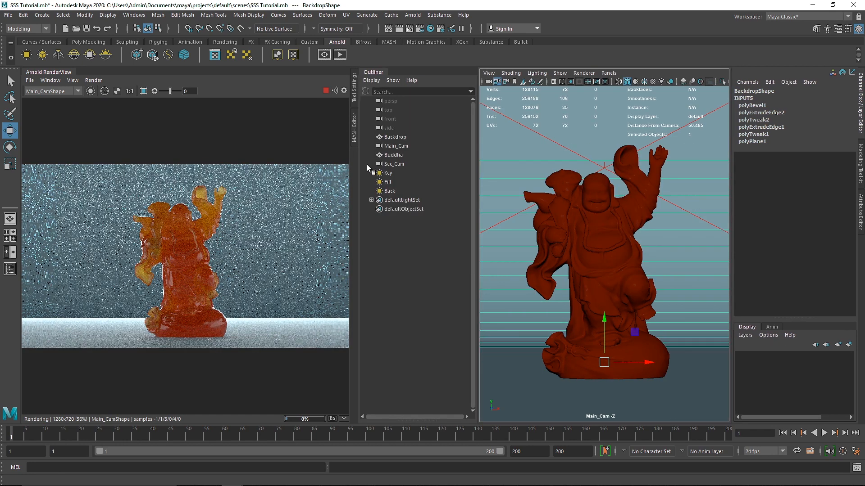
left_click(326, 92)
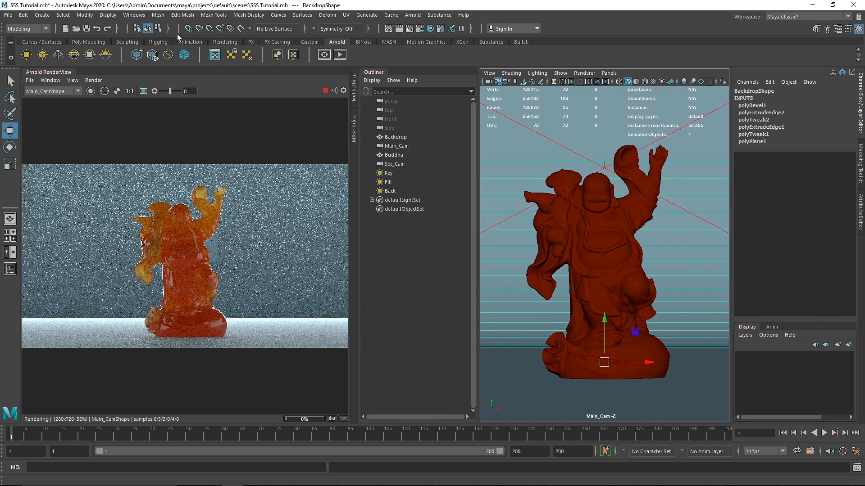
left_click(133, 15)
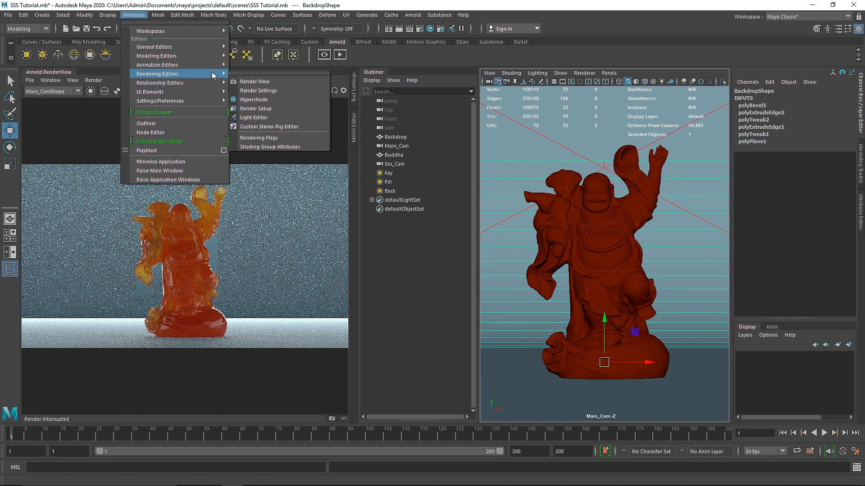
mouse_move(212, 83)
mouse_move(312, 145)
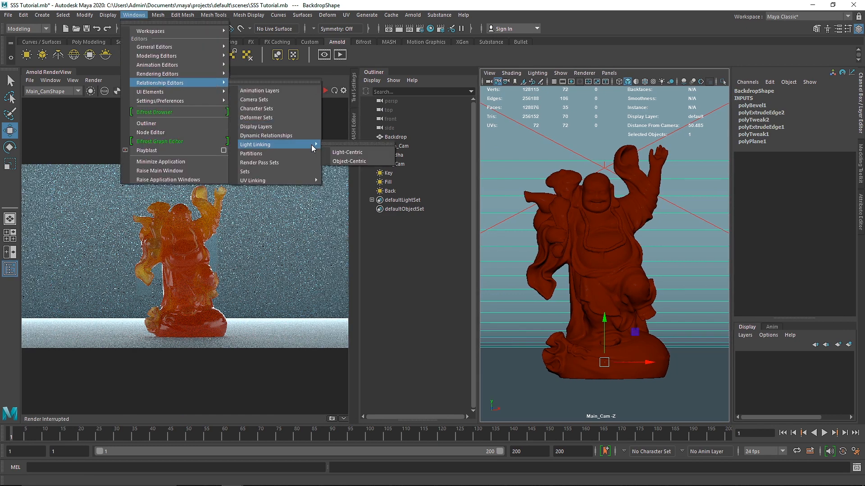
left_click(347, 152)
left_click_drag(473, 149, 637, 186)
Restart the live render and unlink the Backdrop from both the Fill and Back lights.
left_click(553, 264)
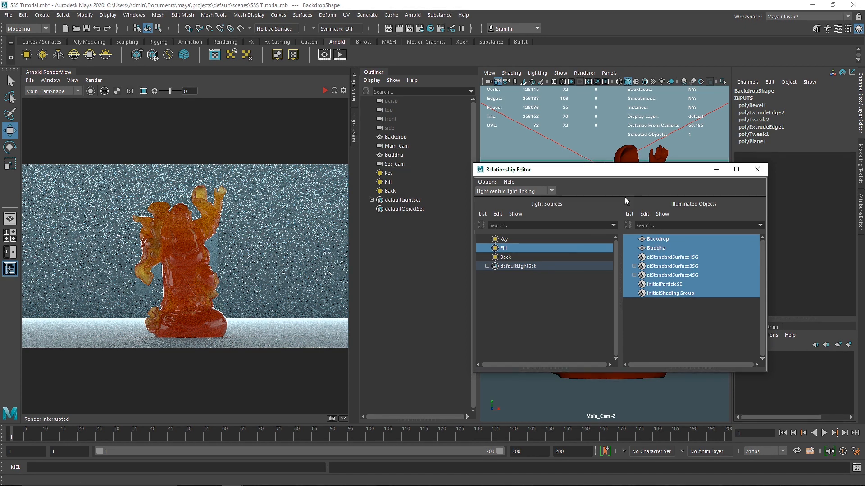
left_click_drag(600, 174, 589, 218)
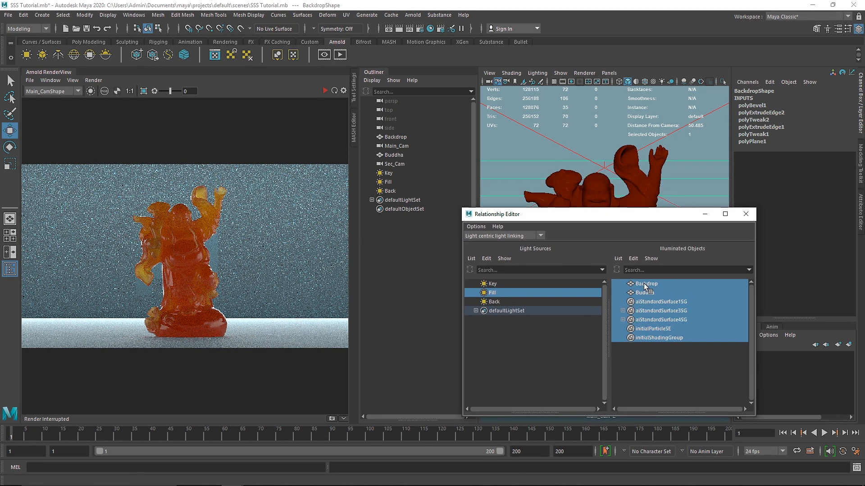
left_click(324, 91)
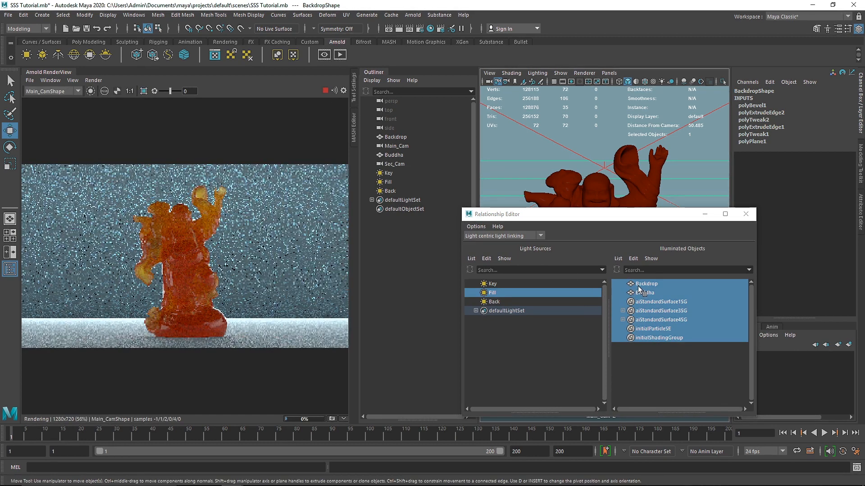
left_click(652, 284)
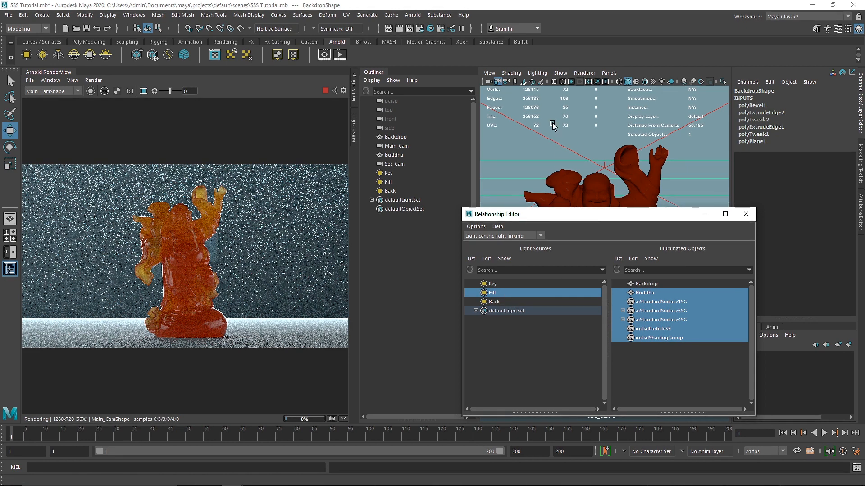
left_click(493, 302)
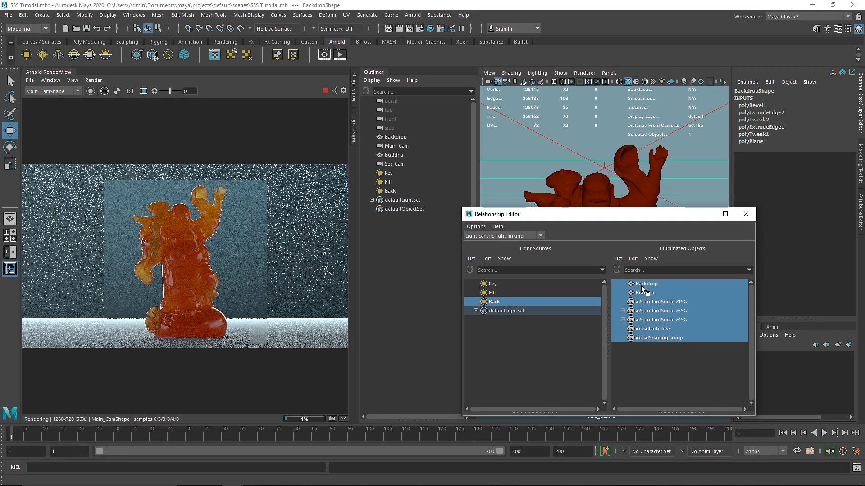
left_click(642, 286)
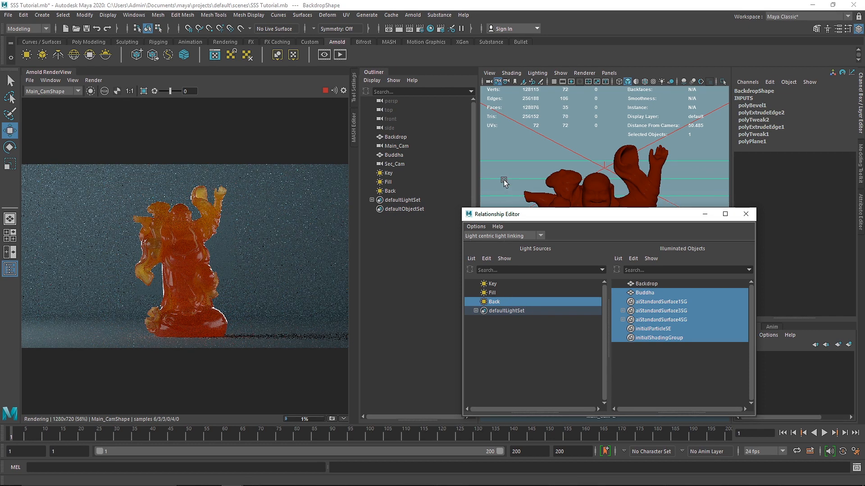
Check which objects the Key light illuminates, and close the Relationship Editor.
left_click(490, 284)
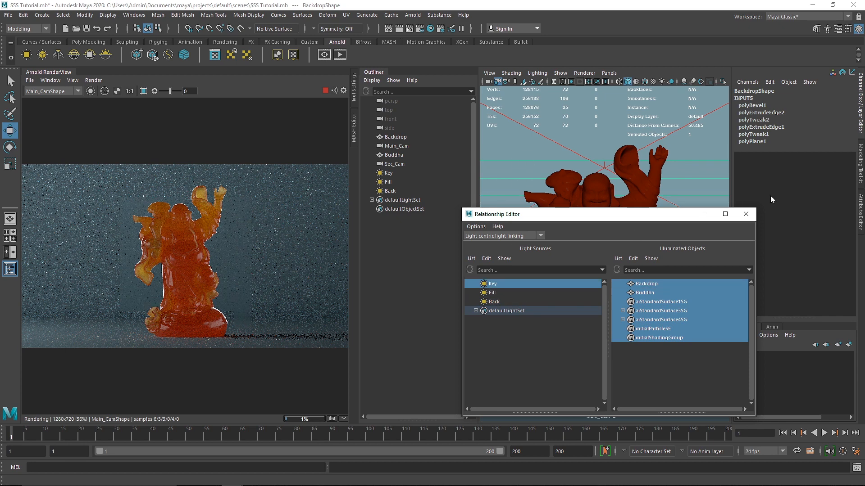
left_click(751, 217)
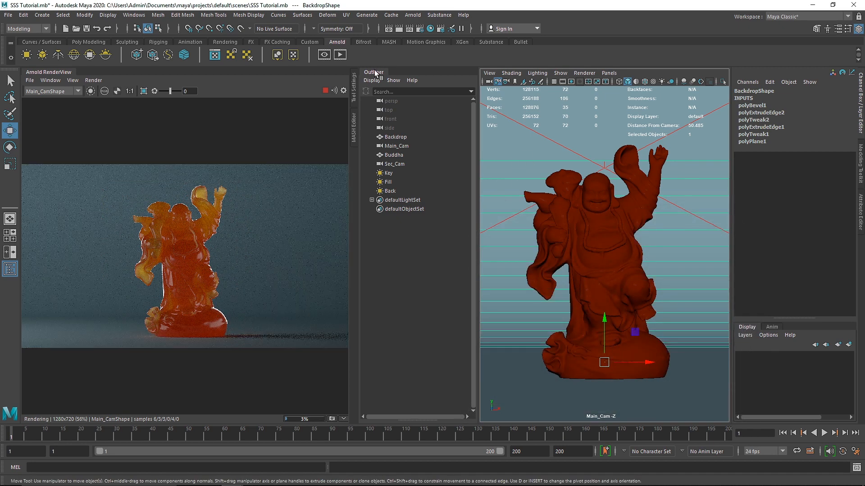
left_click_drag(439, 134, 427, 142)
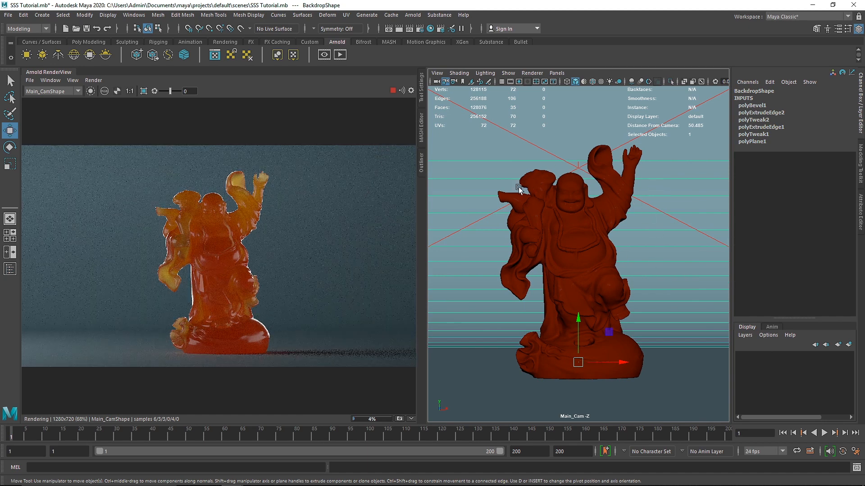
Set the Back light's exposure to 6 and stop the live render.
left_click(537, 145)
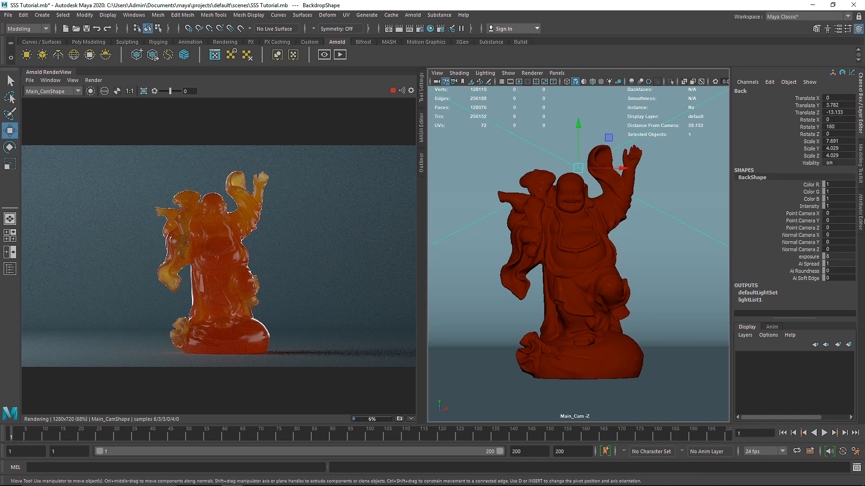
left_click(860, 211)
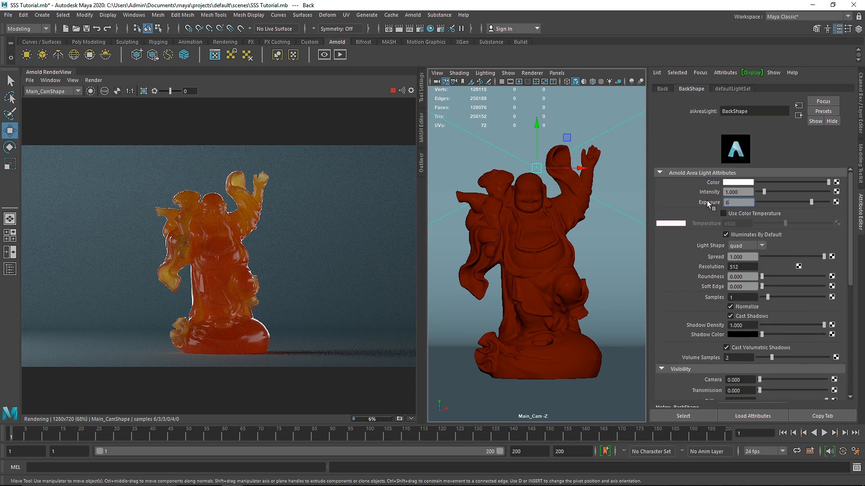
left_click(392, 91)
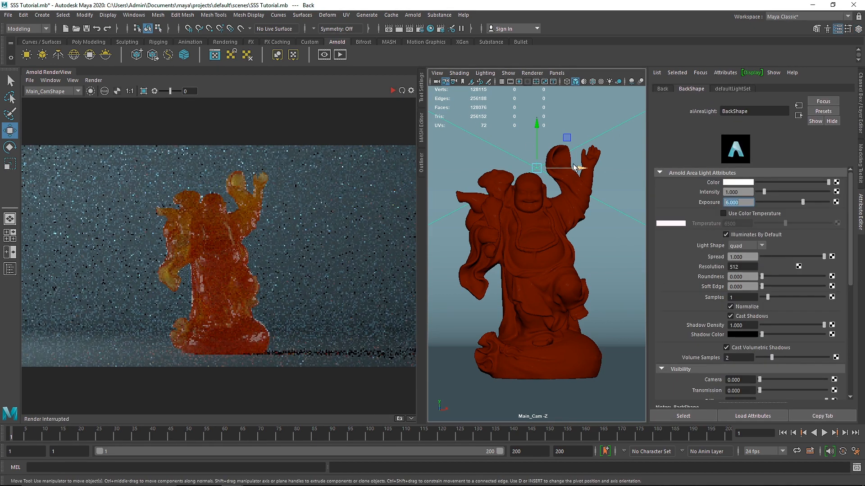
Restart the live render and set the Fill light's exposure to 6 after trying 4.
left_click(425, 158)
left_click(445, 183)
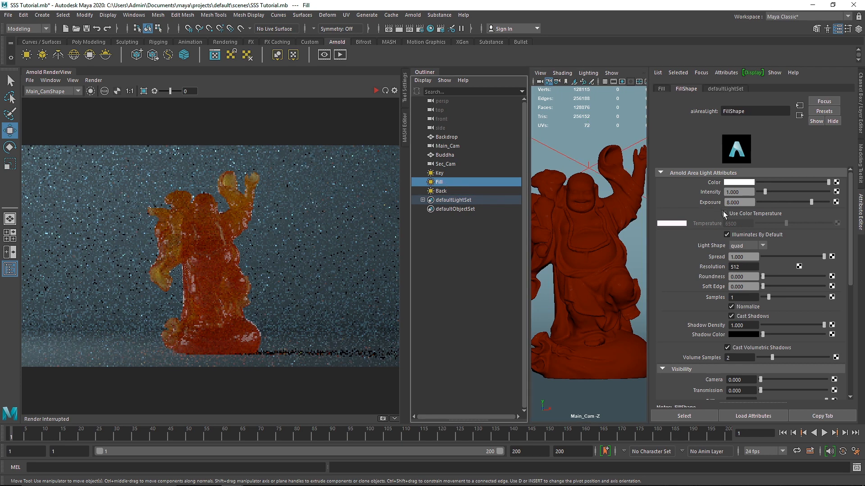
type("4")
key("Return")
left_click(380, 93)
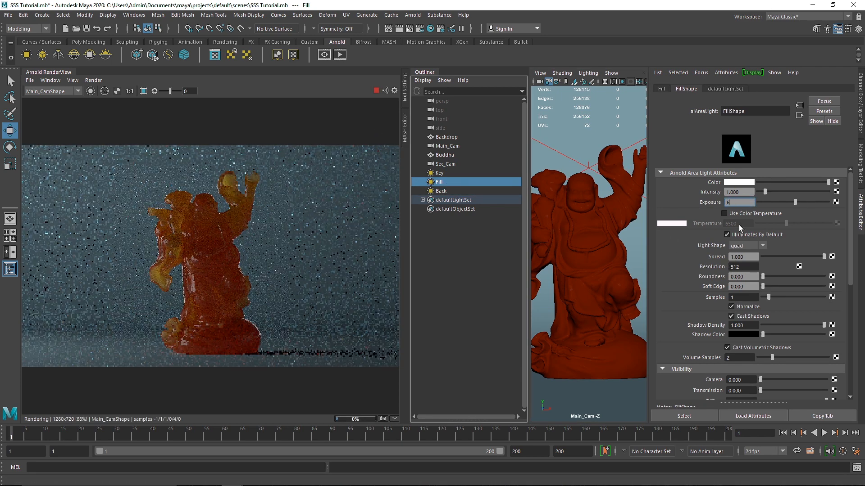
type("6")
key("Return")
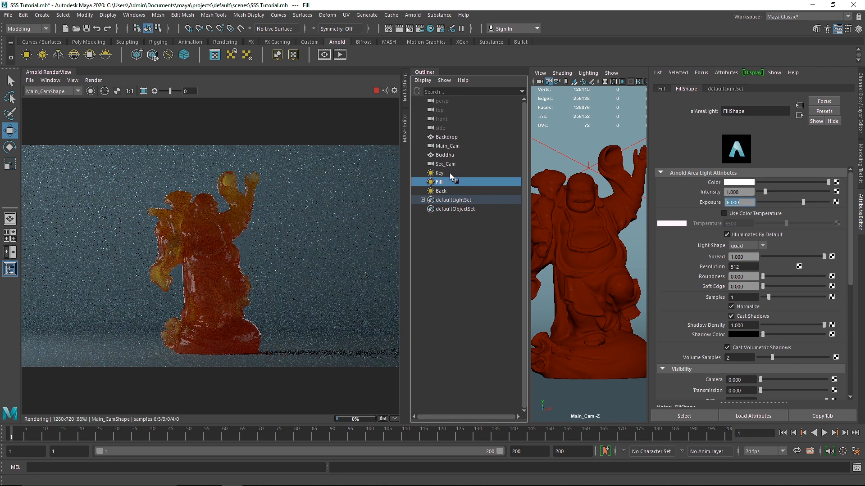
Set the Key light's SSS visibility to 2, its samples to 3 and its exposure to 9.
left_click(449, 173)
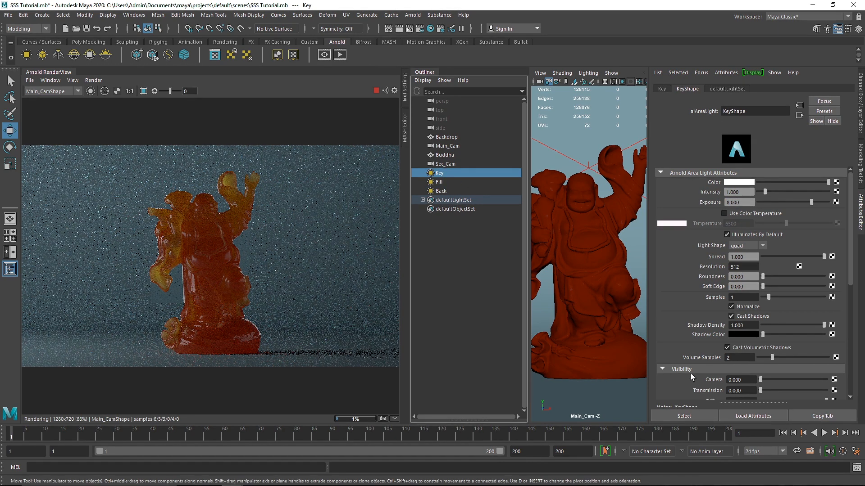
scroll(692, 376, "down", 3)
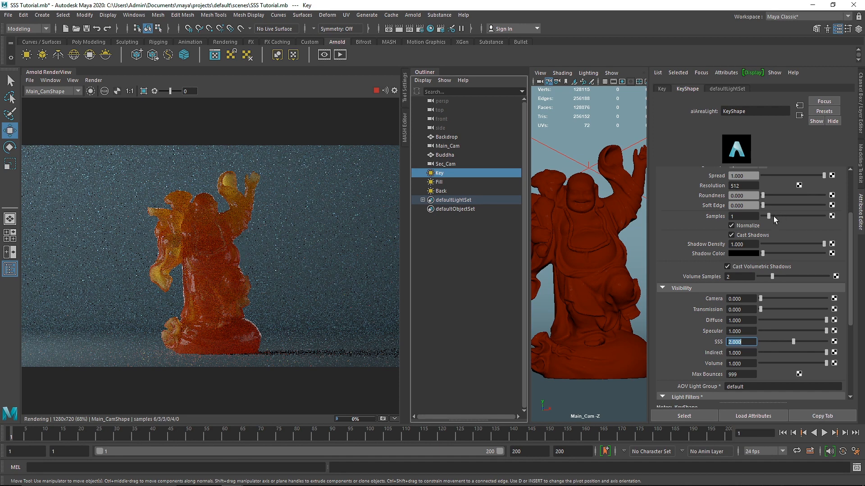
left_click_drag(774, 216, 720, 203)
scroll(725, 220, "up", 3)
type("9")
key("Return")
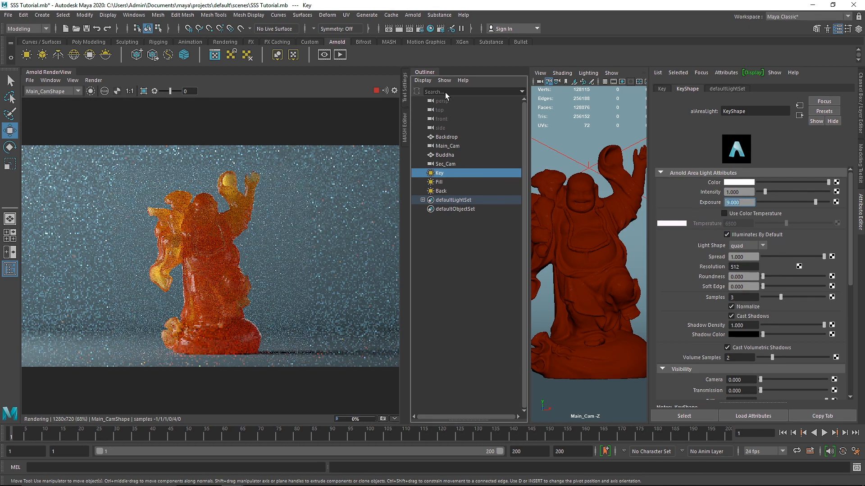
Hide the Outliner and show the attributes of the Buddha's New_SSS material.
left_click(433, 73)
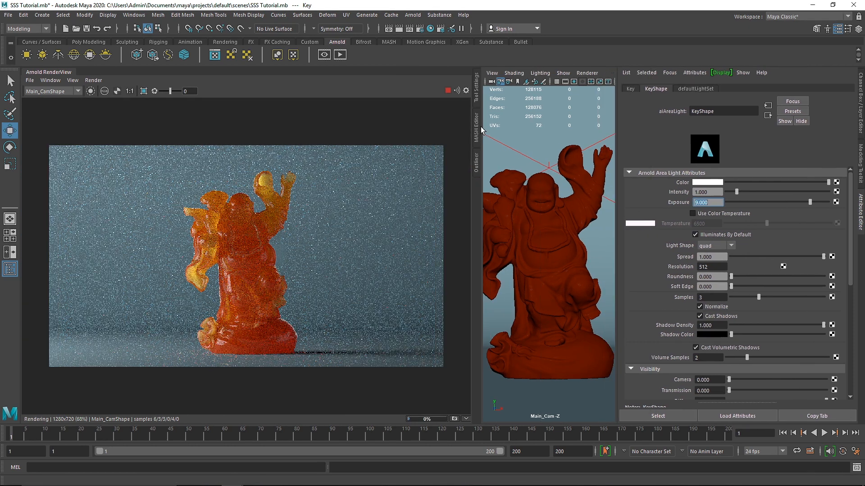
left_click_drag(480, 126, 332, 131)
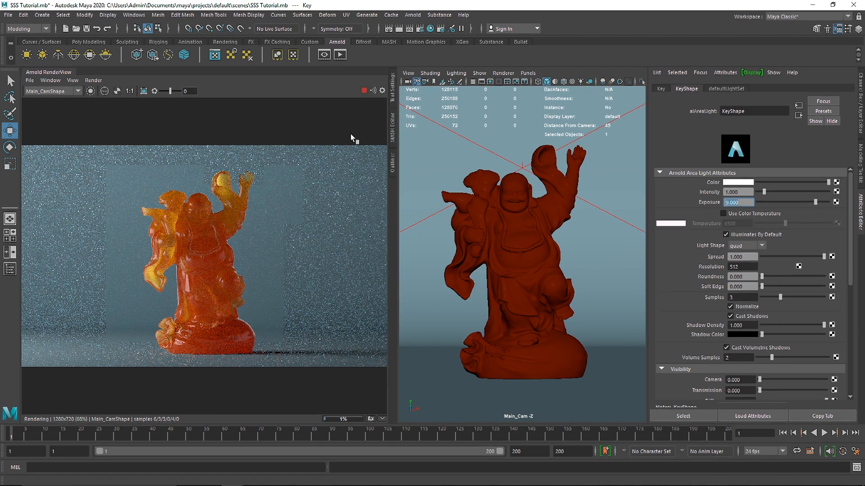
left_click(523, 216)
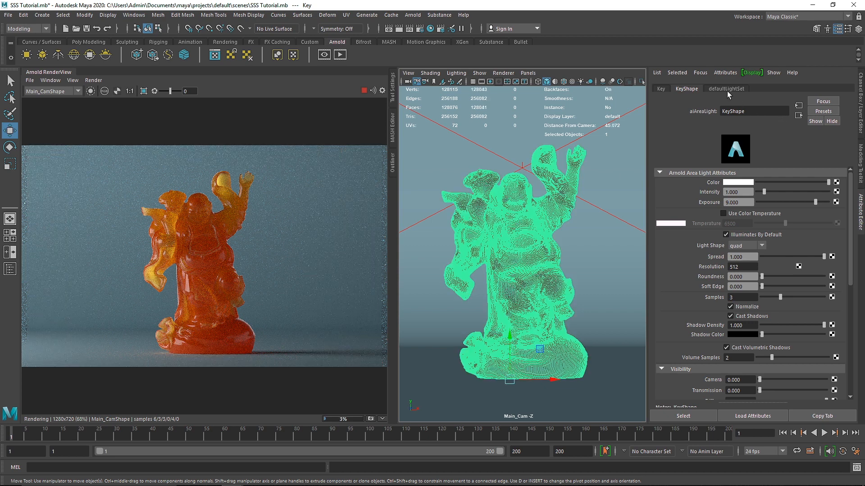
left_click(739, 89)
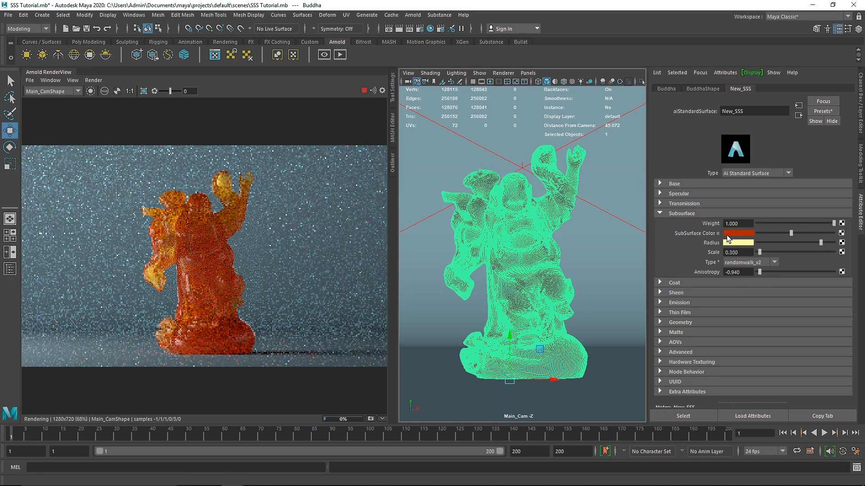
Change the SubSurface Color of New_SSS to blue with a hue of about 203 and its Radius color to light cyan.
left_click(745, 233)
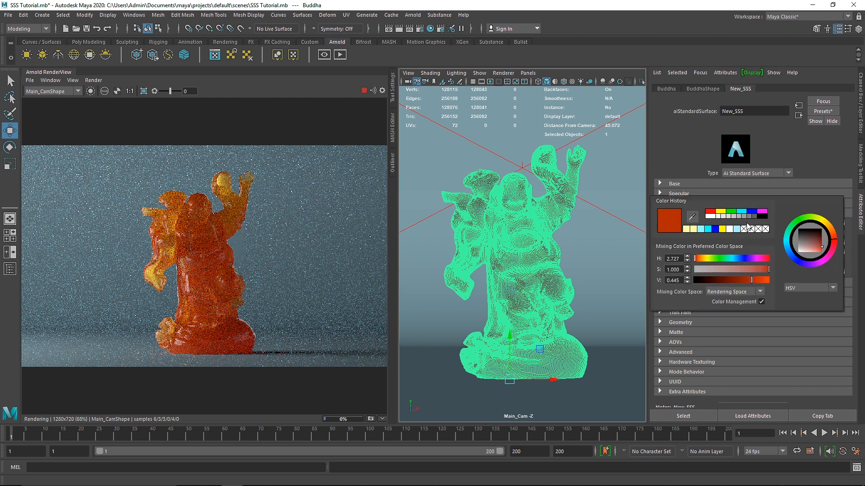
left_click(738, 261)
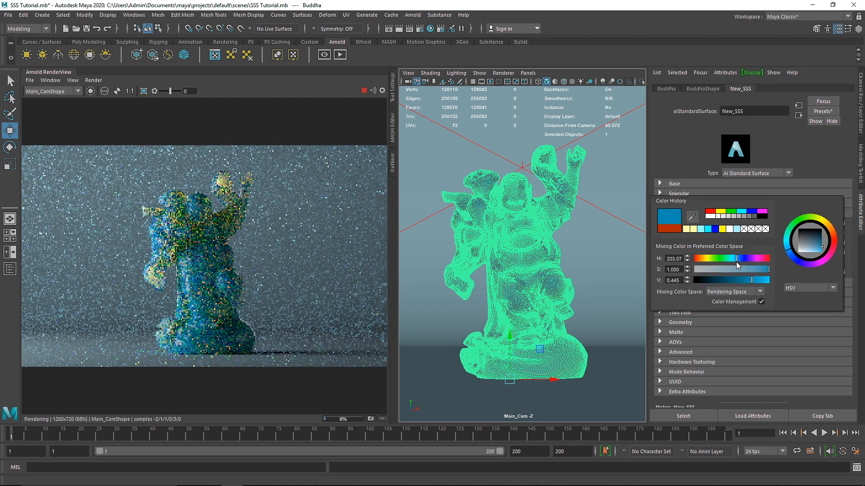
left_click(747, 242)
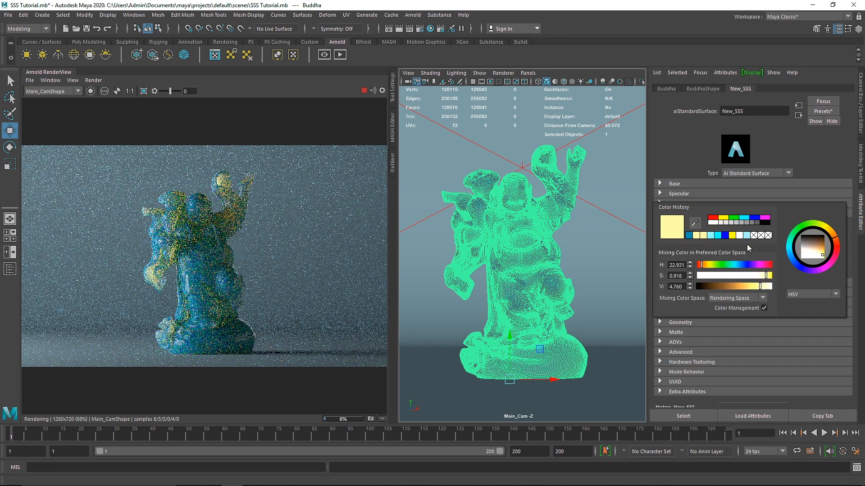
left_click_drag(790, 246, 793, 266)
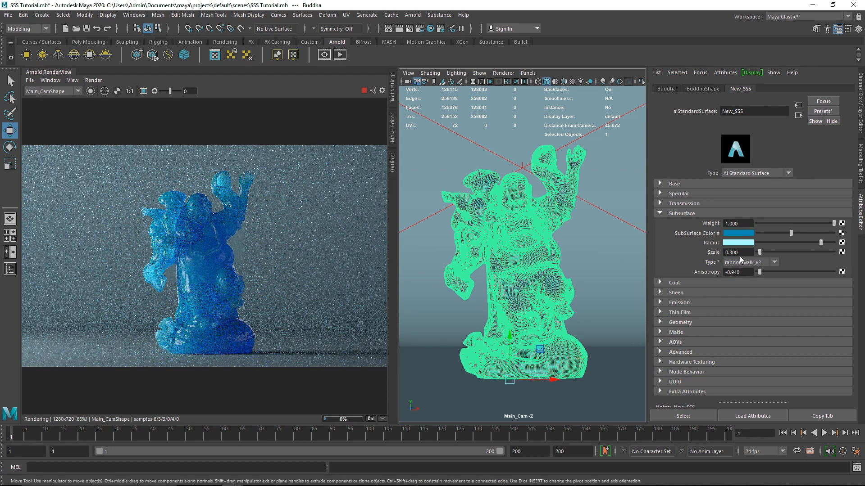
Try subsurface scales of 0.5 and 0.4, and set the subsurface anisotropy to 0.
type("0.5")
key("Return")
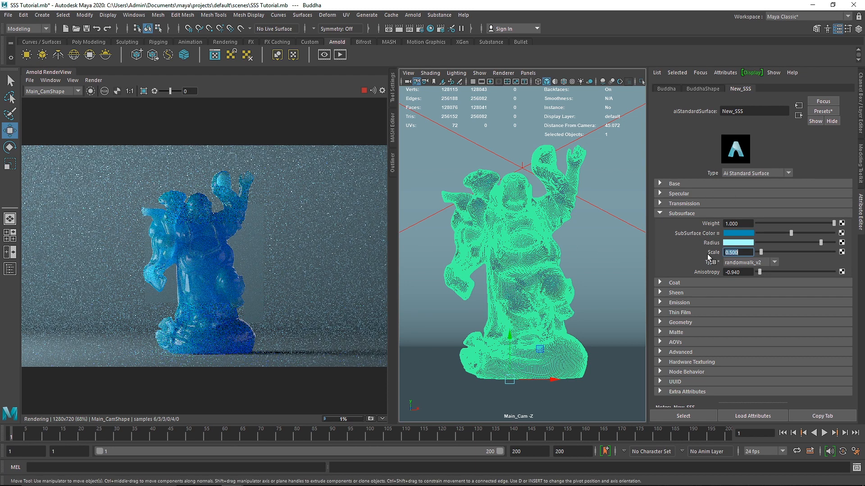
type("0.4")
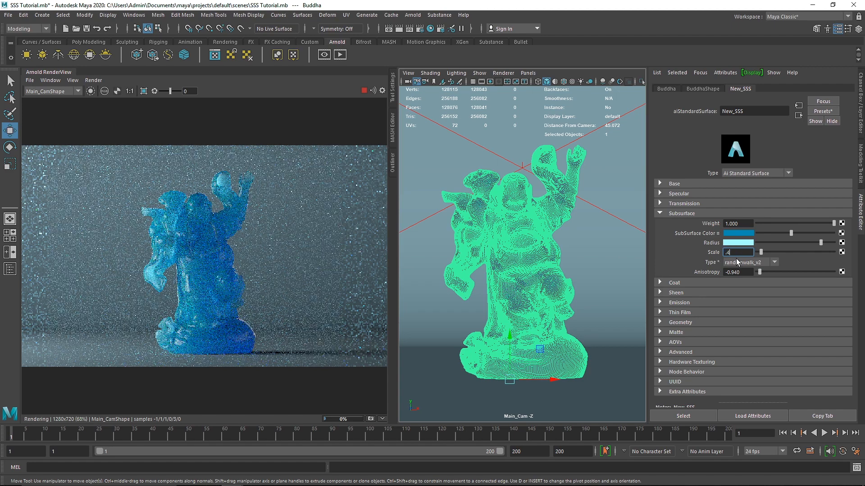
key("Tab")
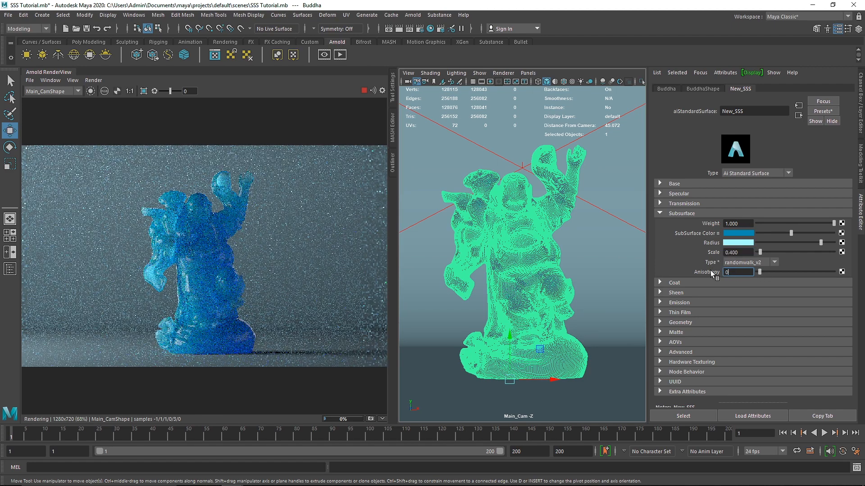
type("0")
key("Return")
Set the subsurface scale of New_SSS to 0.2.
left_click_drag(746, 252, 717, 253)
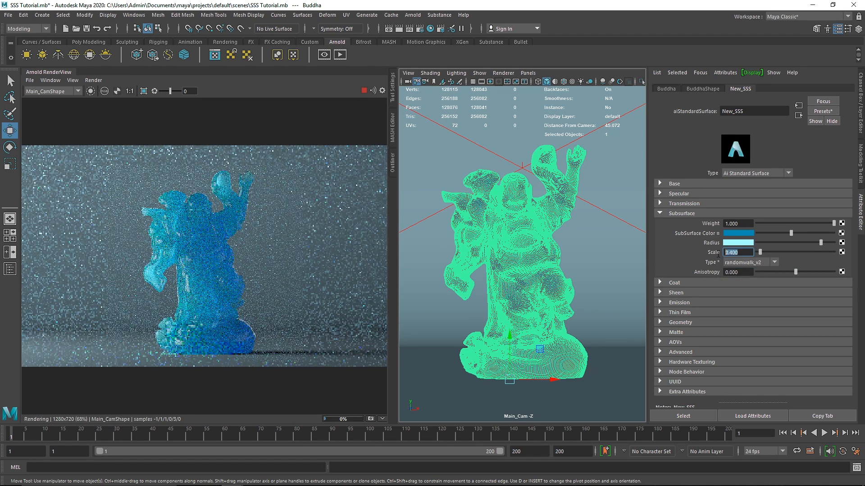
type(".2")
key("Return")
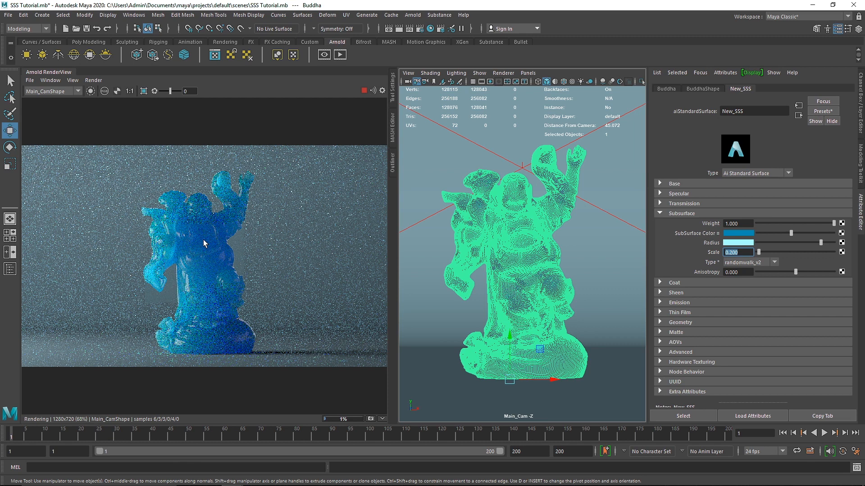
Set the transmission weight of New_SSS to 0.5 after trying 0.2, and make the transmission color light cyan.
left_click(673, 214)
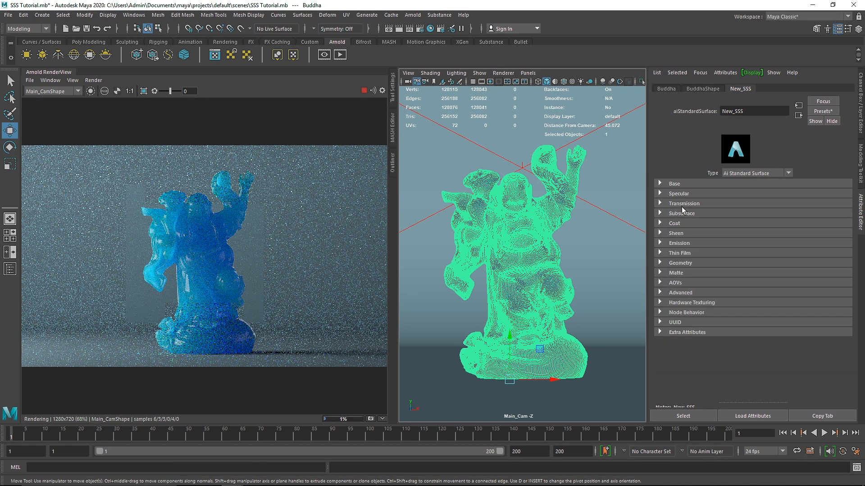
left_click(684, 205)
left_click(723, 214)
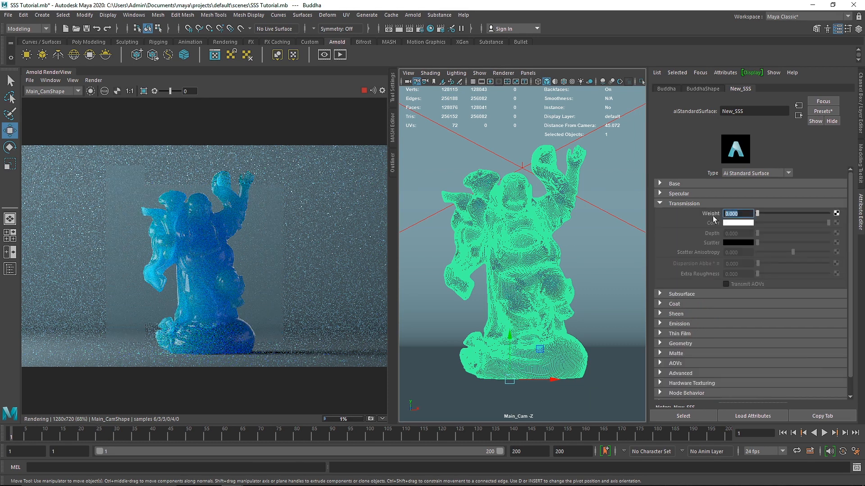
type("0.2")
key("Return")
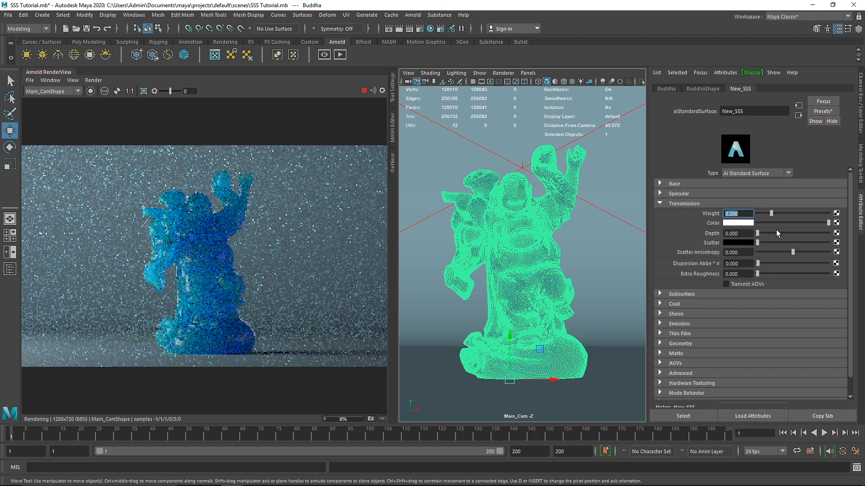
type("0.5")
key("Return")
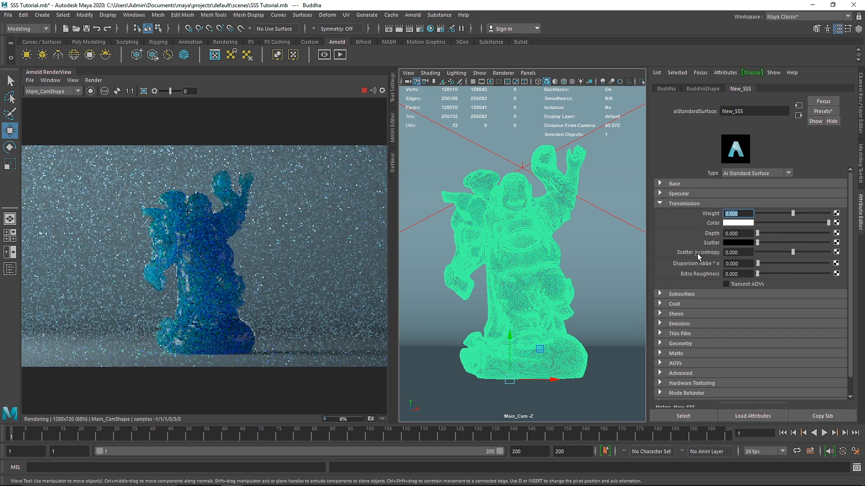
left_click(742, 223)
left_click(689, 220)
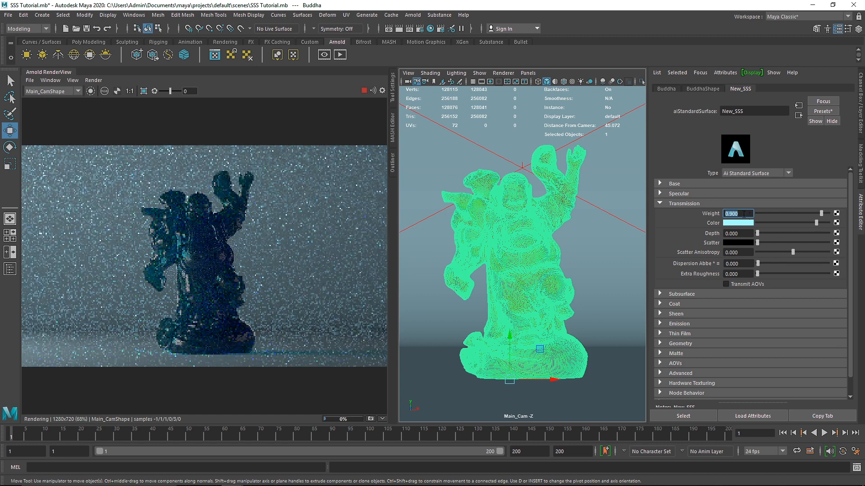
Set the transmission weight to 0.6 after trying 0.8, with a depth of 0.2 and a medium-blue scatter color.
type("0.8")
key("Return")
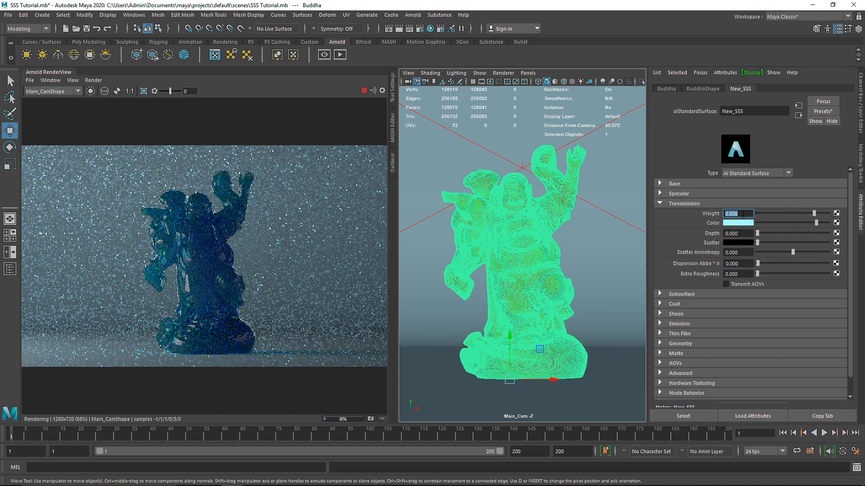
type("0.6")
key("Return")
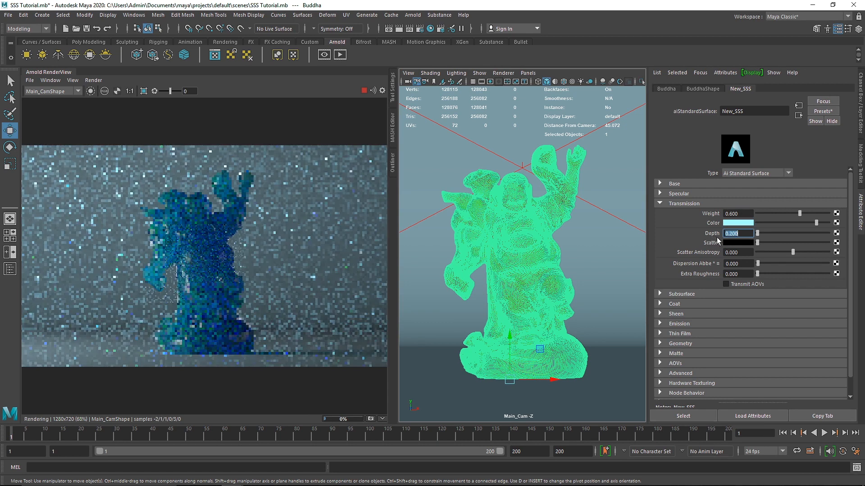
left_click(732, 242)
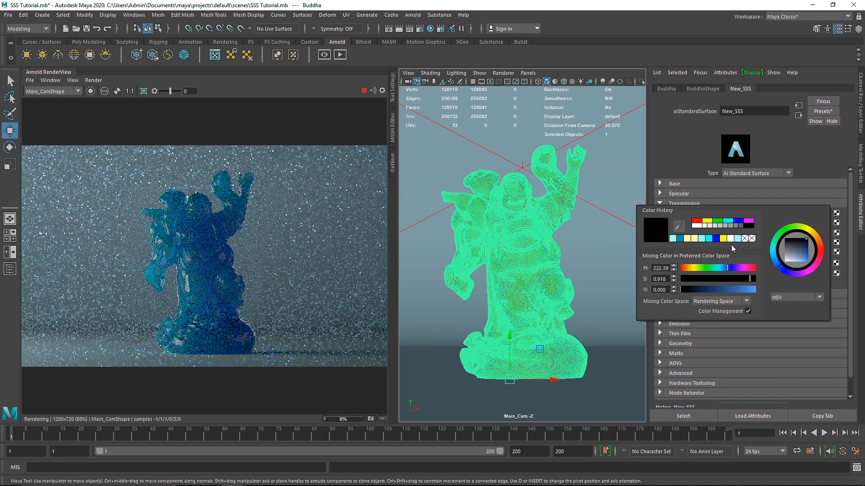
left_click(682, 238)
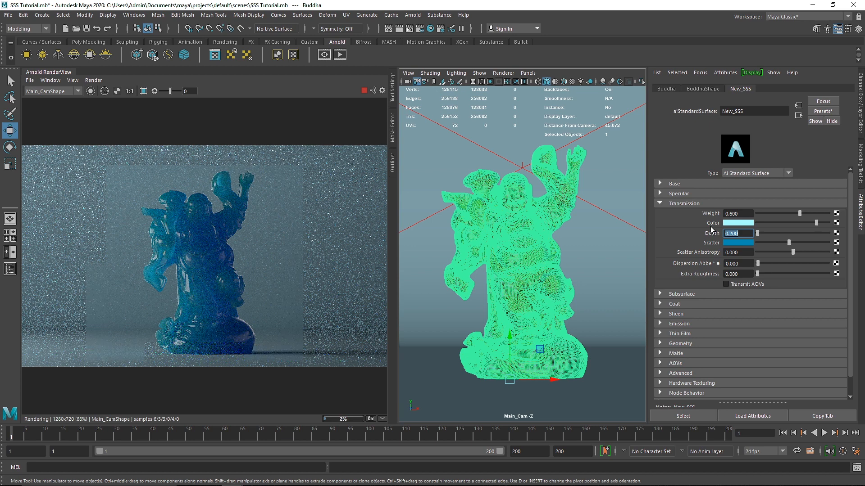
Set the specular roughness of New_SSS to 0.1.
left_click(674, 204)
left_click(680, 194)
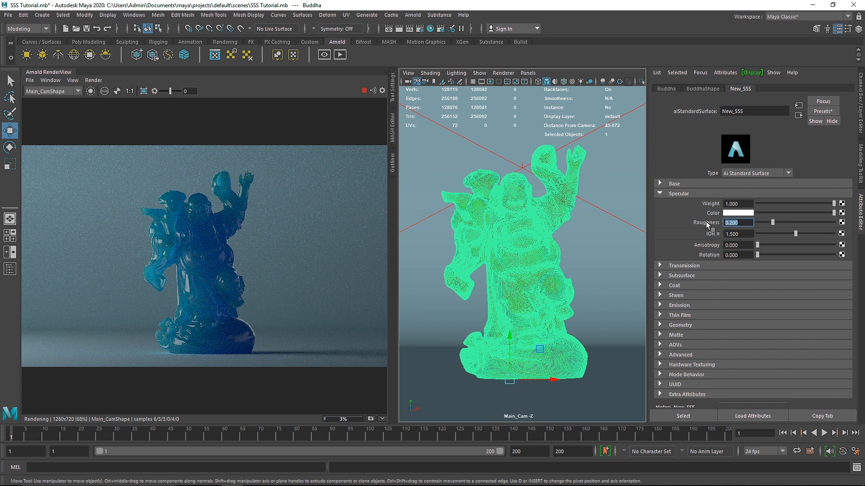
type("0.1")
key("Return")
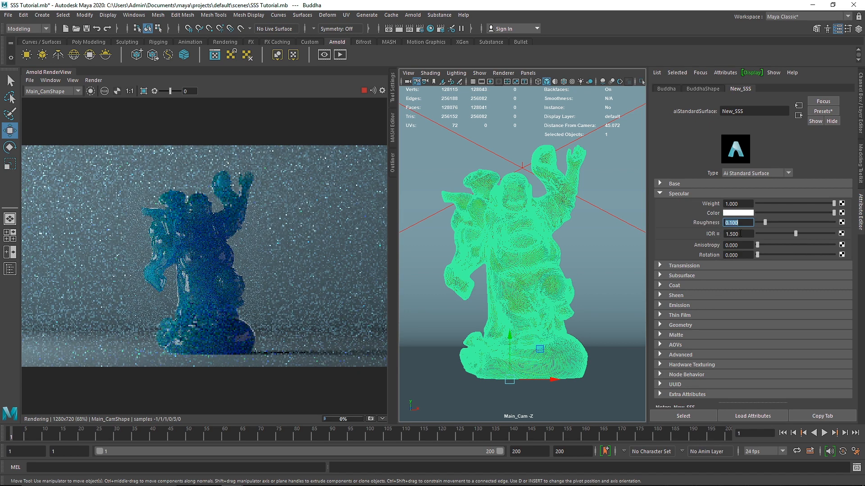
Try a specular IOR of 1.3, apply the Diamond IOR preset instead, and inspect the render up close.
key("Tab")
type("1")
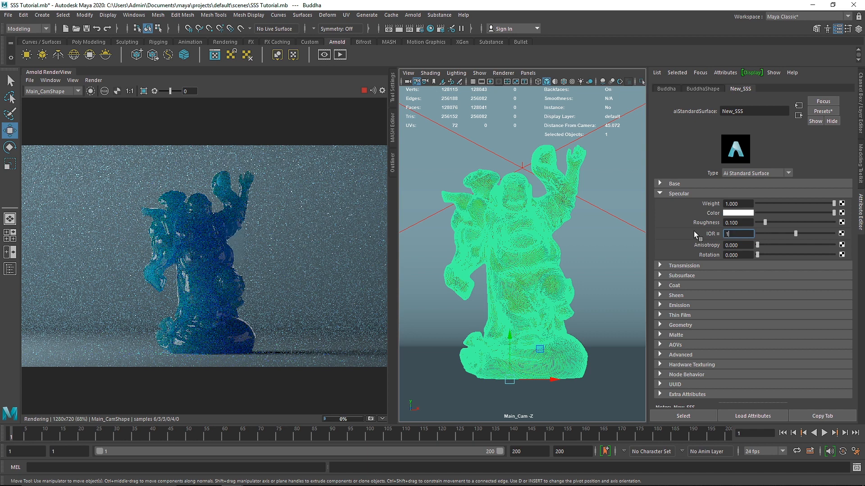
type(".3")
key("Return")
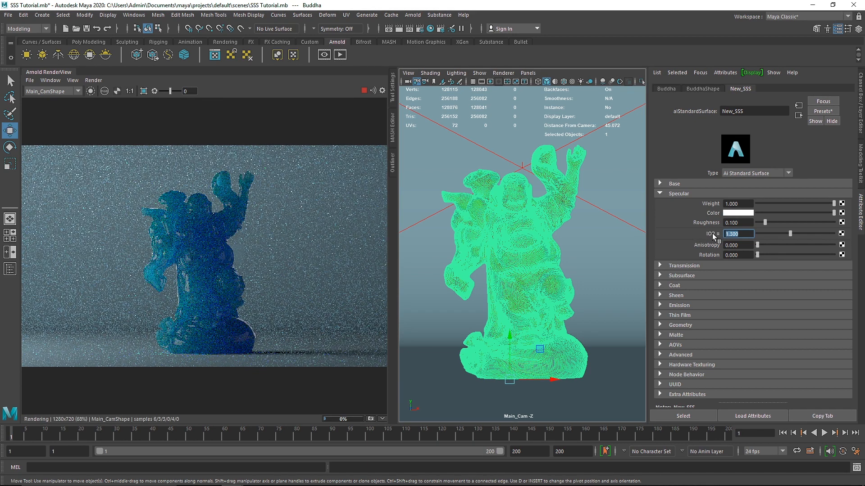
right_click(712, 234)
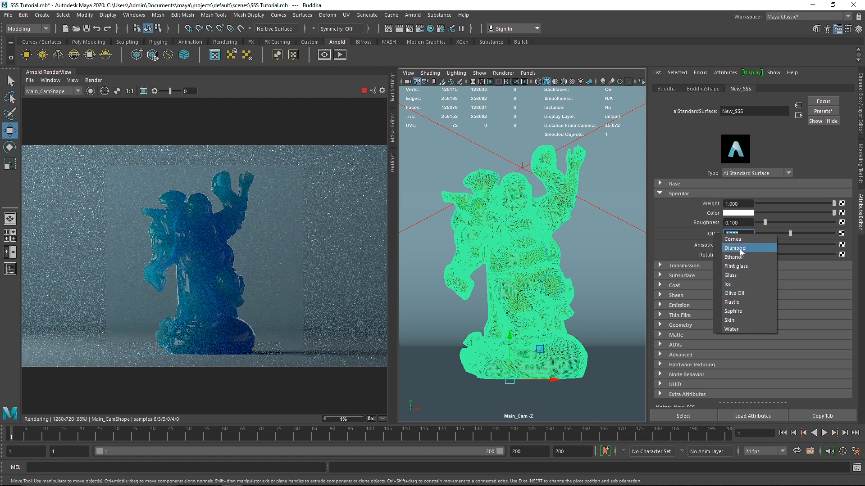
left_click(739, 249)
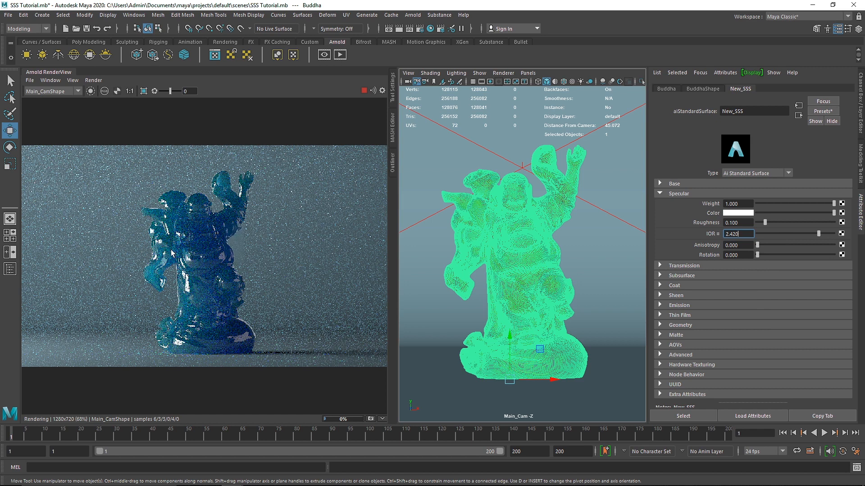
scroll(187, 232, "up", 2)
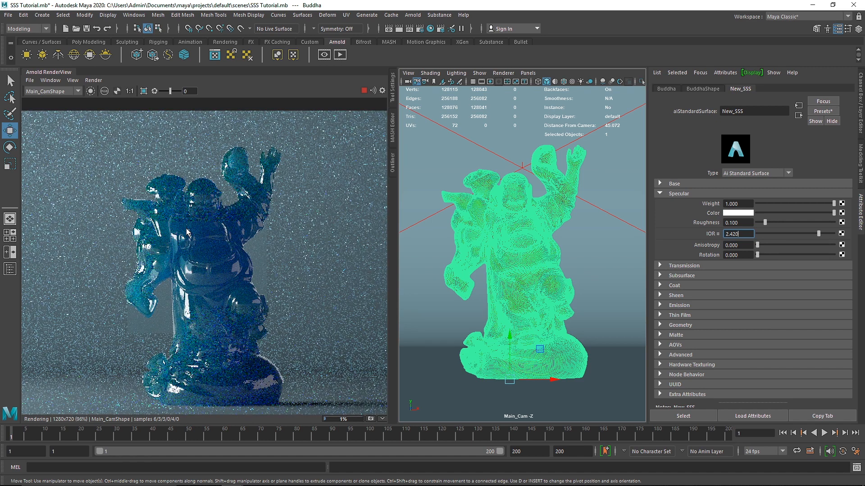
Set the subsurface scale of New_SSS to 0.5.
left_click(688, 194)
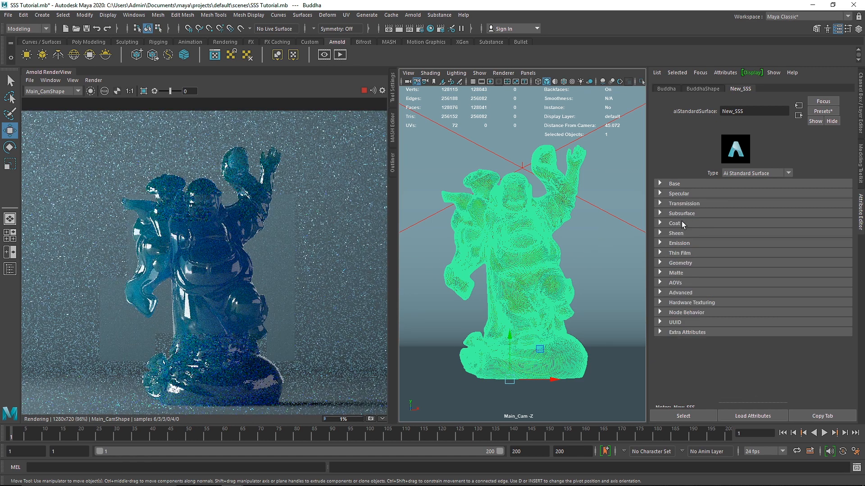
left_click(683, 211)
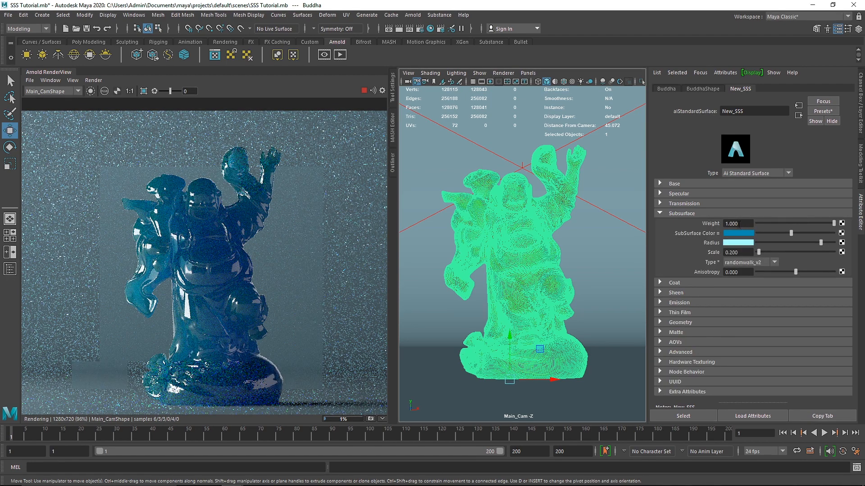
double_click(738, 252)
type("0.5")
key("Return")
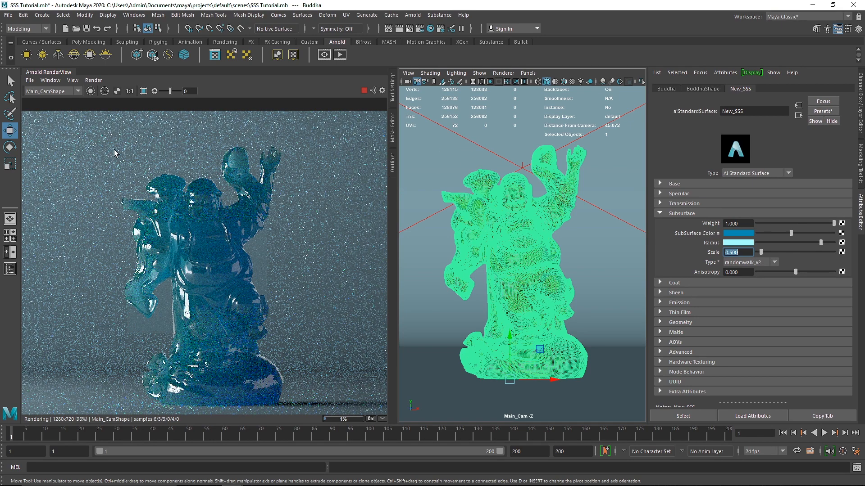
Crop the render to the statue's upper body and narrow the region to the gap between the two heads for close inspection.
left_click_drag(114, 150, 263, 294)
scroll(169, 197, "up", 2)
scroll(170, 194, "up", 3)
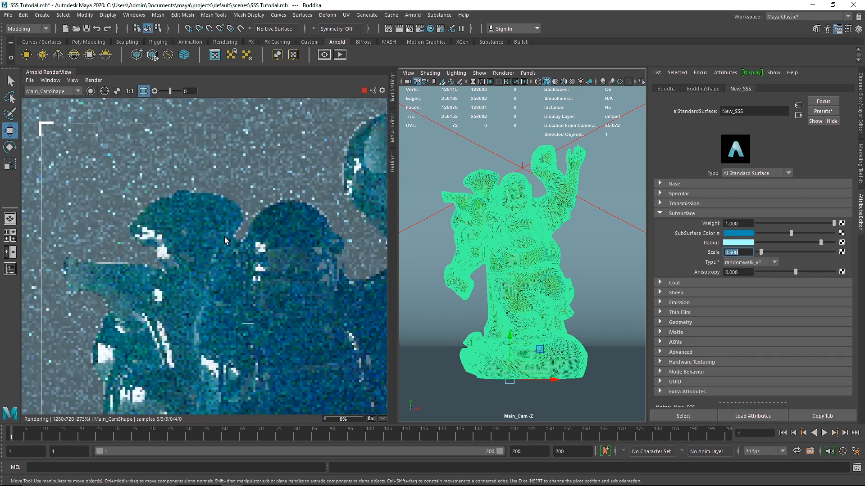
left_click_drag(193, 181, 280, 262)
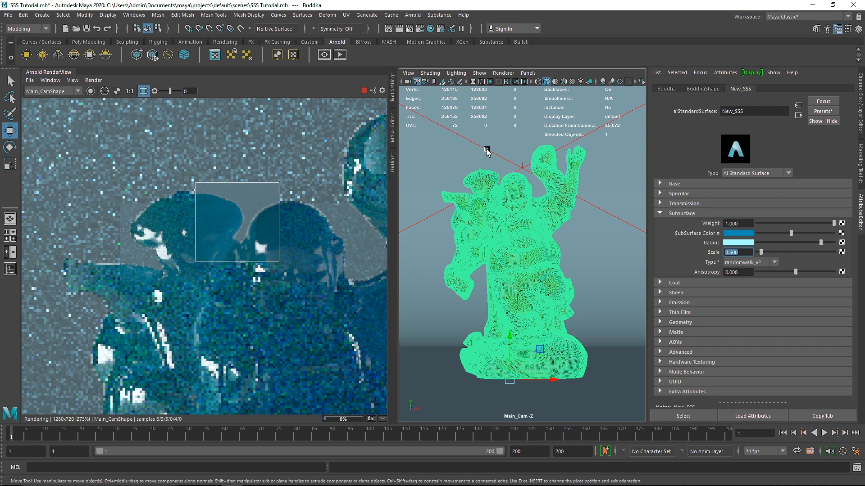
Try a light cyan color on the Back light, clear the crop render region, and undo the color change to return to New_SSS.
left_click(536, 156)
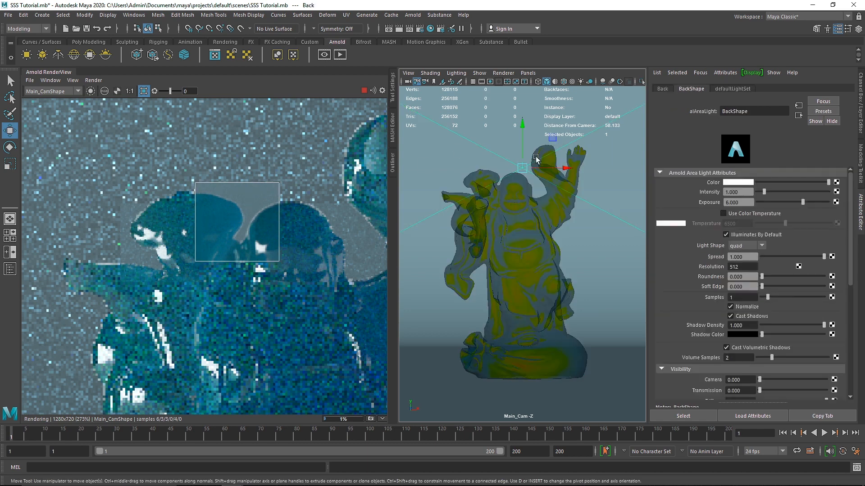
left_click(748, 182)
left_click(658, 181)
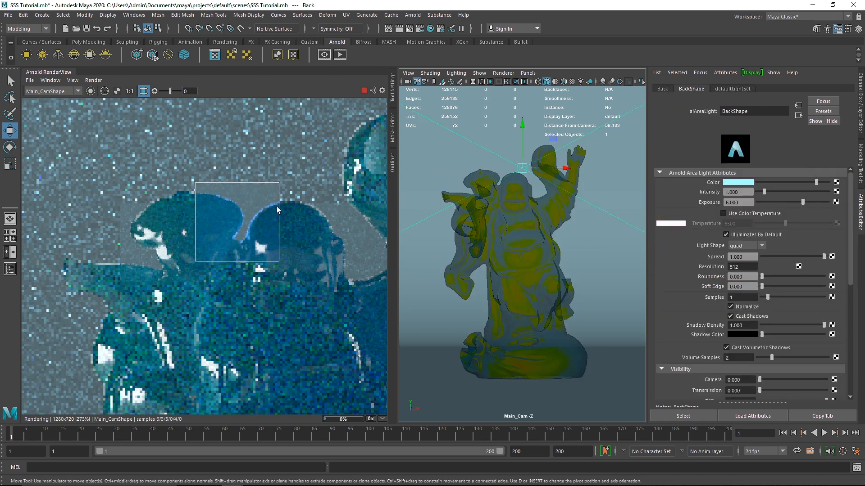
scroll(215, 185, "down", 4)
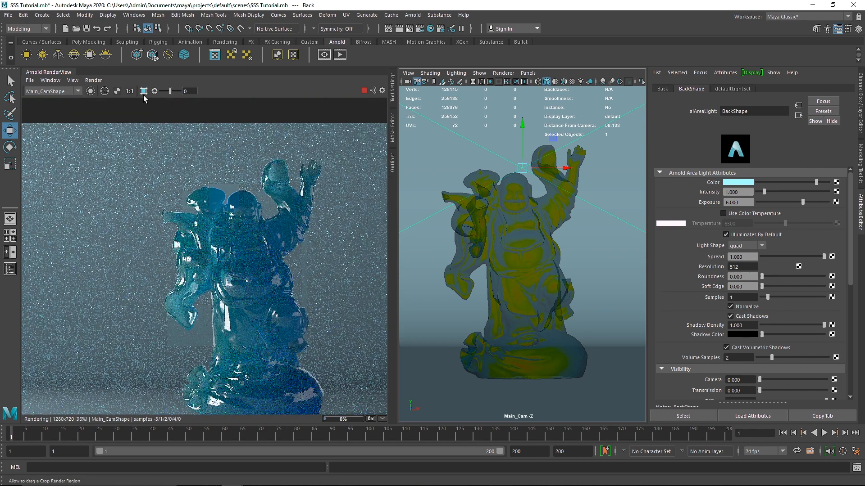
left_click(144, 91)
scroll(224, 253, "down", 3)
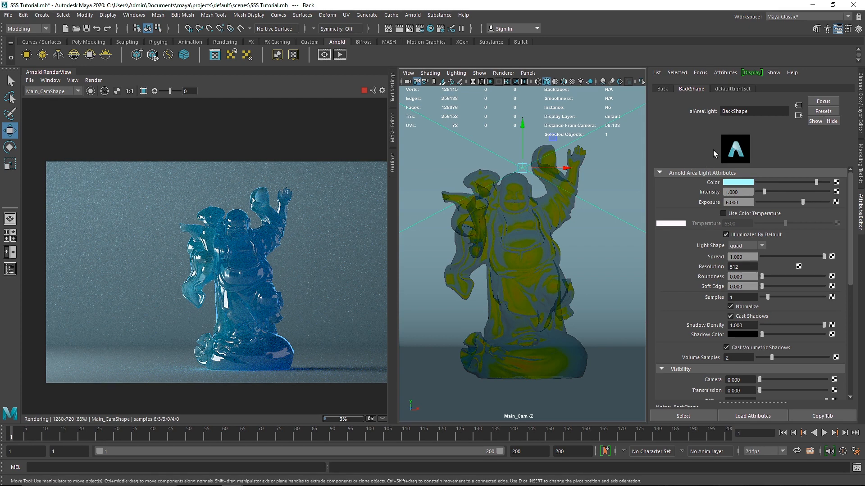
key("ctrl+z")
left_click(740, 91)
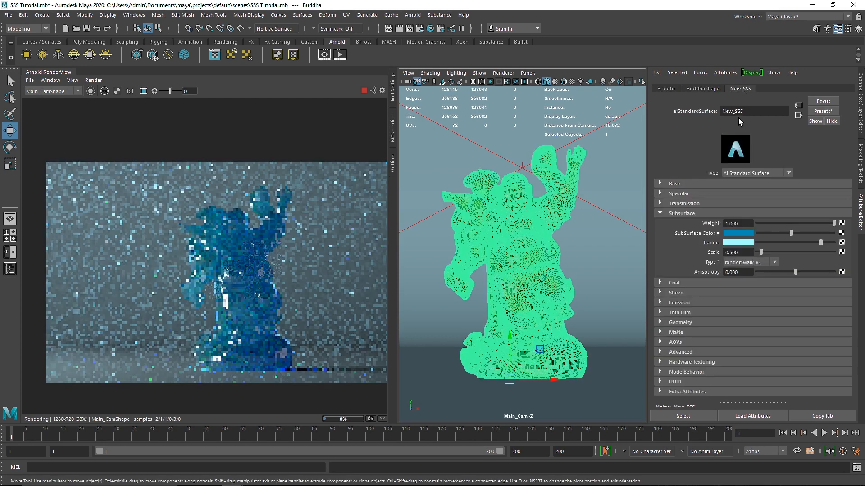
Check the subsurface type choices, try a higher subsurface scale, and reset the scale to 0.5.
left_click(738, 263)
left_click(738, 262)
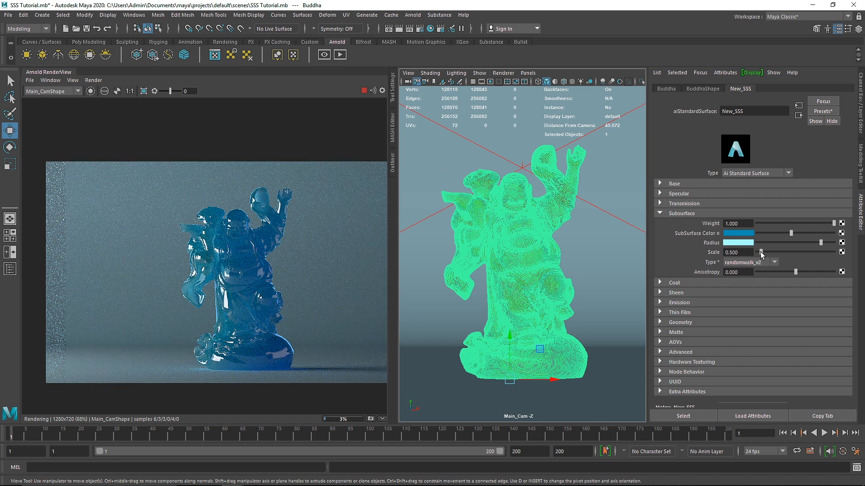
left_click_drag(761, 253, 711, 257)
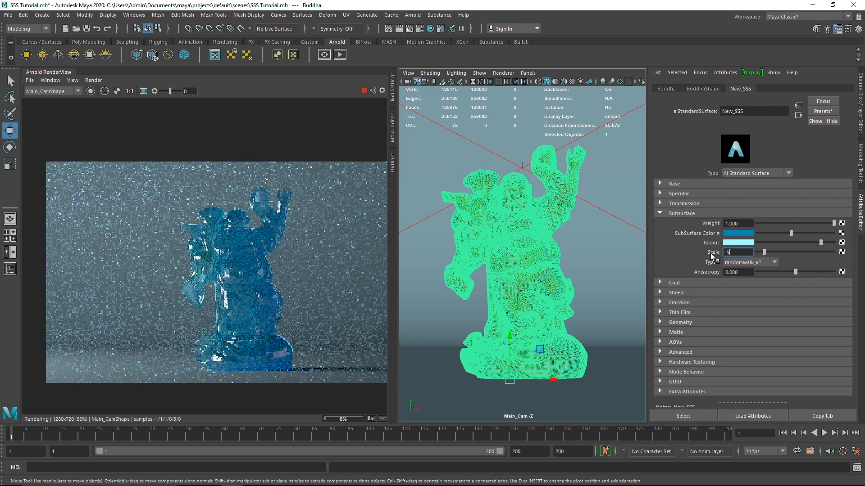
type("0.5")
key("Return")
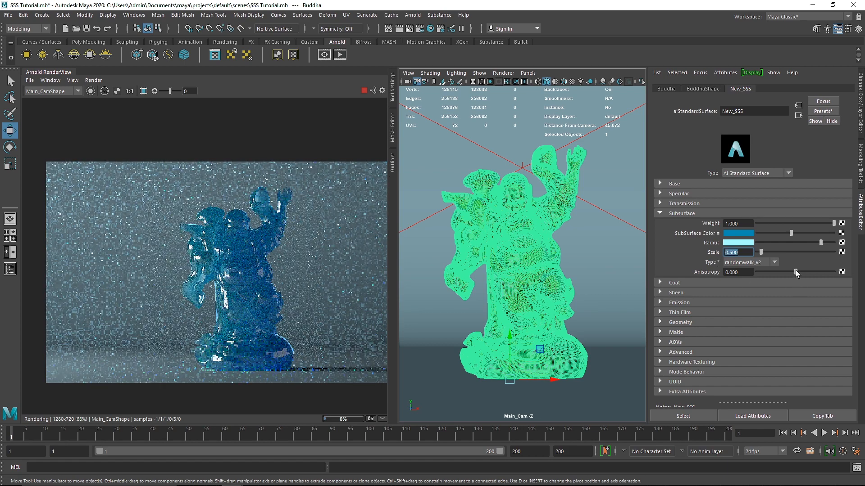
Try subsurface anisotropy values of 0.917 and -1, and reset the anisotropy to 0.
left_click_drag(796, 270, 829, 272)
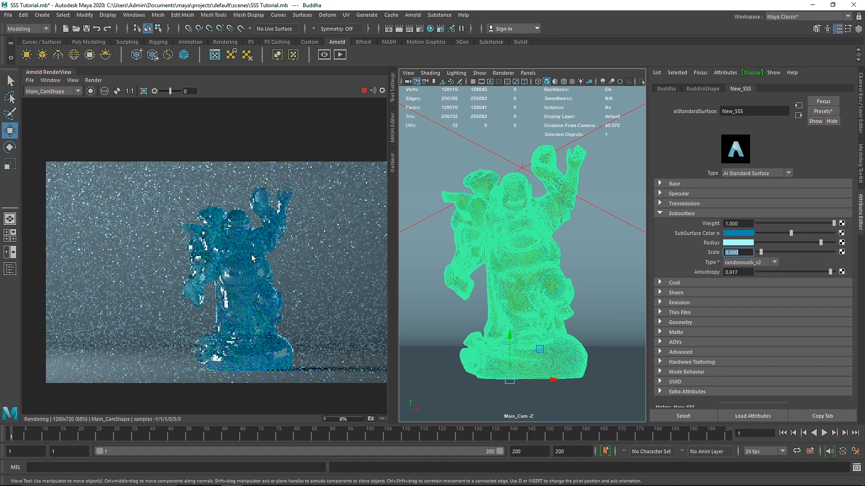
left_click_drag(799, 271, 729, 270)
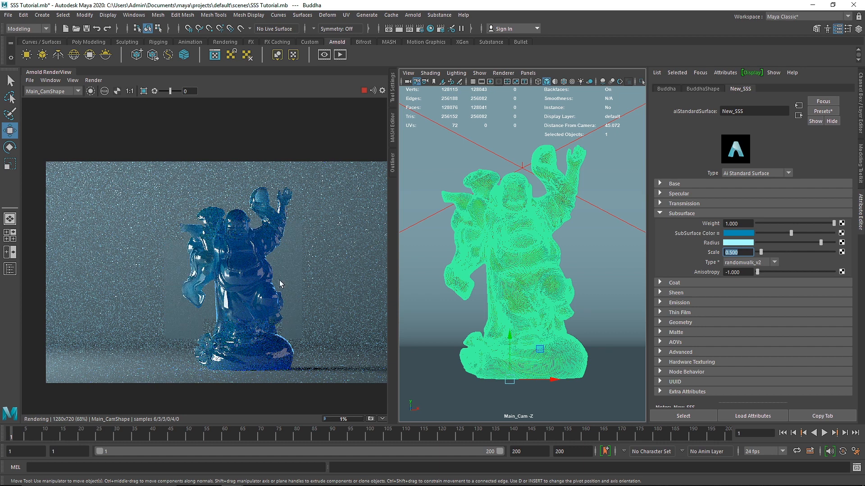
key("Tab")
type(".")
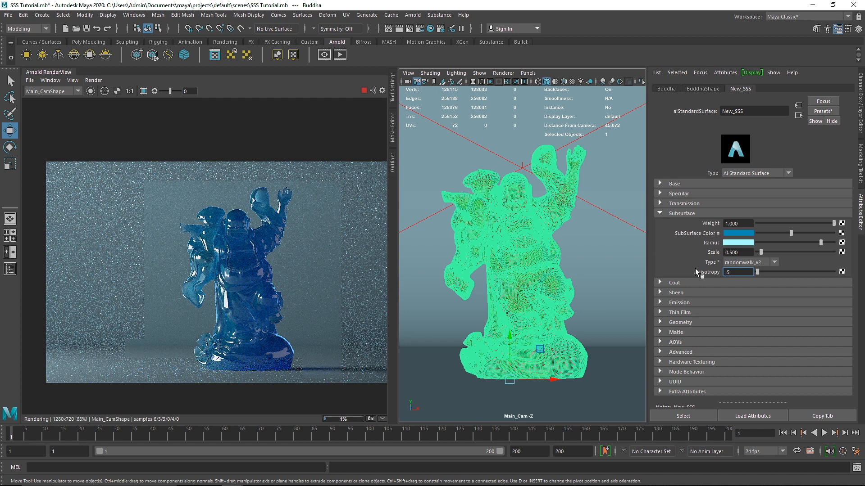
key("Return")
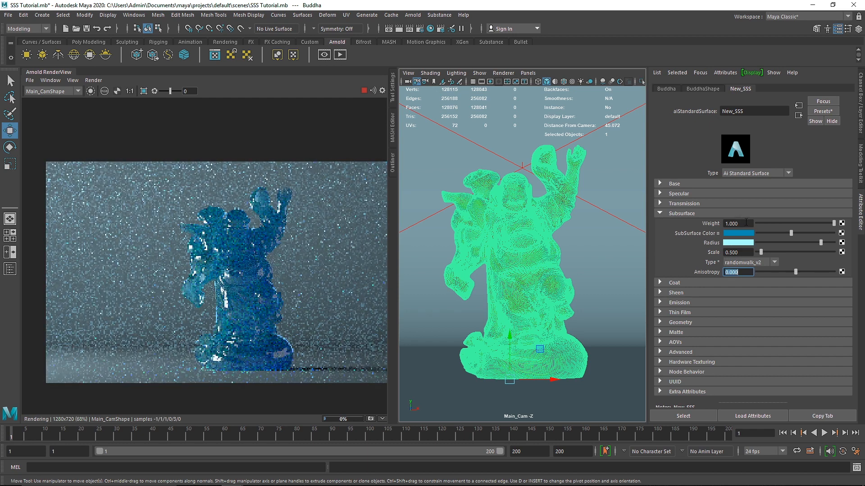
Try lower subsurface weights such as 0.696, and return the weight to 1.
left_click(786, 223)
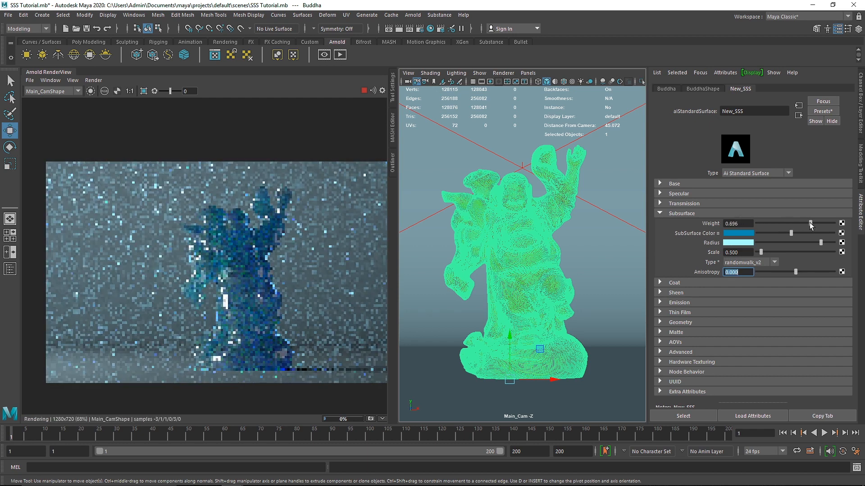
left_click(823, 223)
left_click(834, 223)
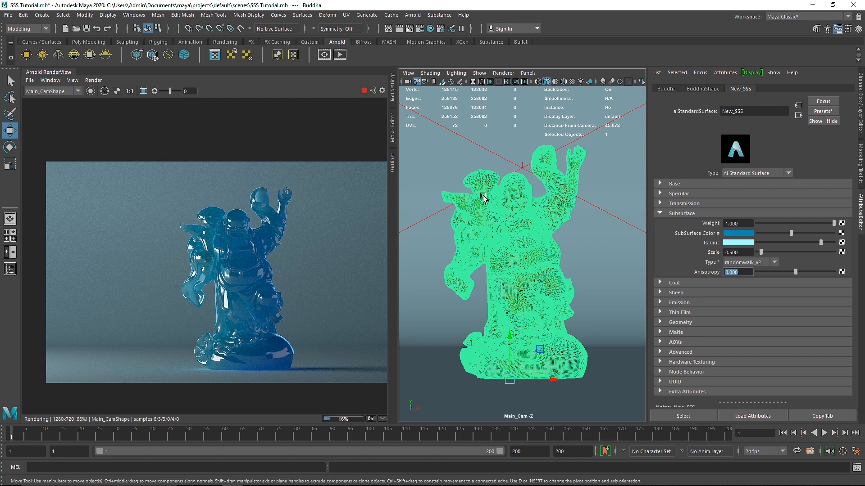
Set the coat weight of New_SSS to 1 and the coat roughness to 0.
left_click(701, 283)
left_click_drag(758, 293, 857, 295)
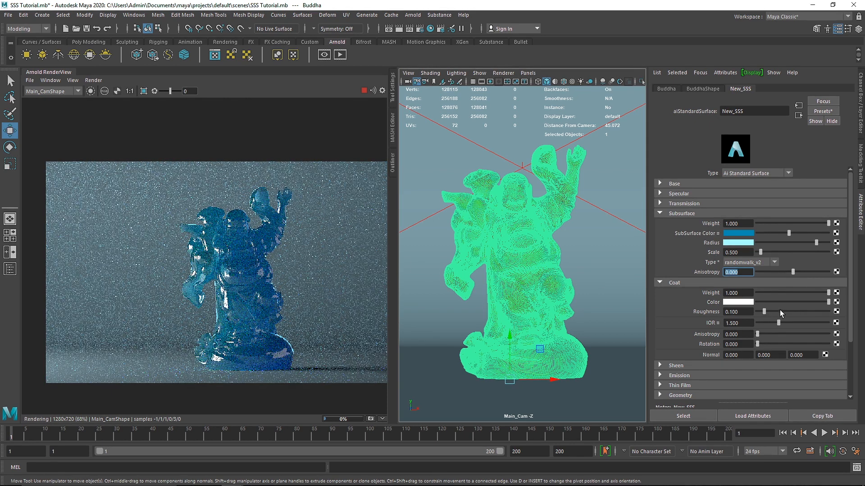
left_click_drag(780, 310, 750, 313)
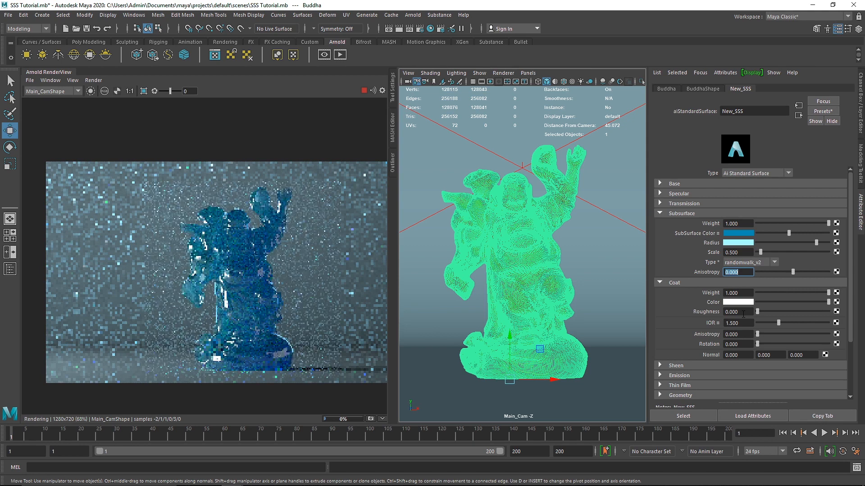